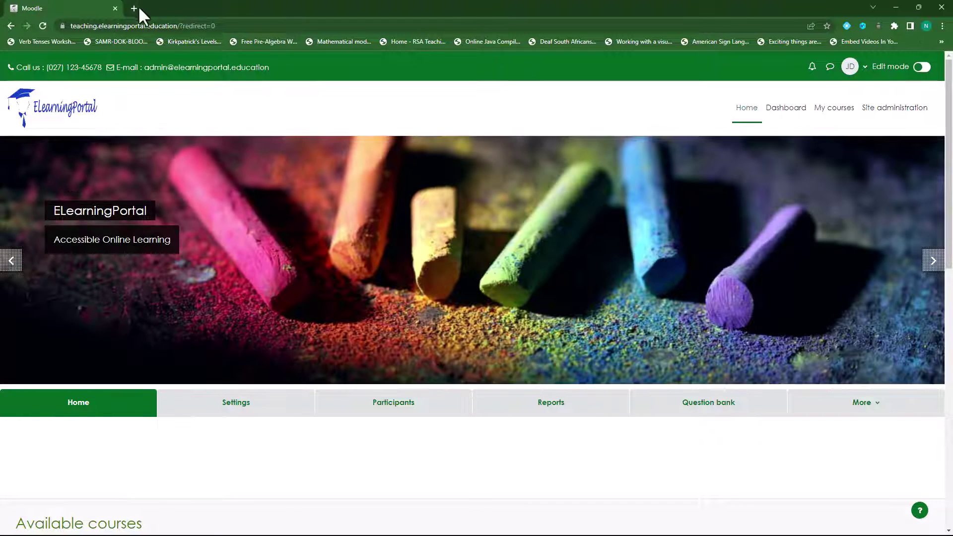
Open moodle.net in a new browser tab
{"action": "left_click", "coordinate": [135, 7]}
{"action": "left_click", "coordinate": [150, 25]}
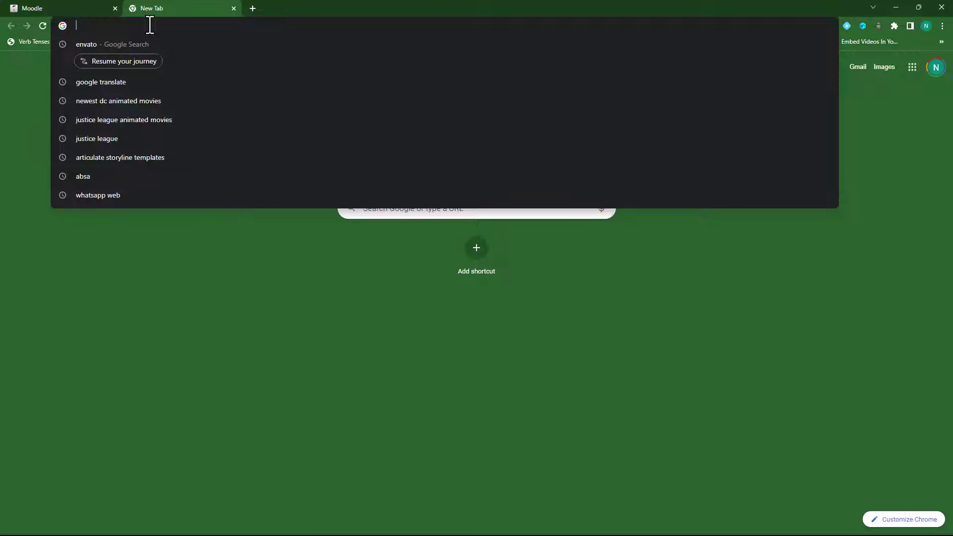
{"action": "type", "text": "moodle."}
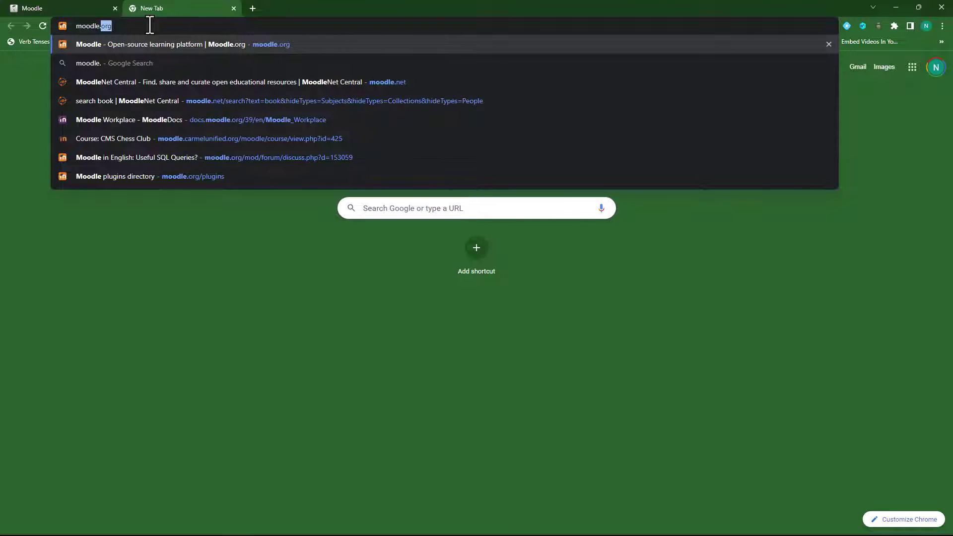
{"action": "type", "text": "net"}
{"action": "key", "text": "Return"}
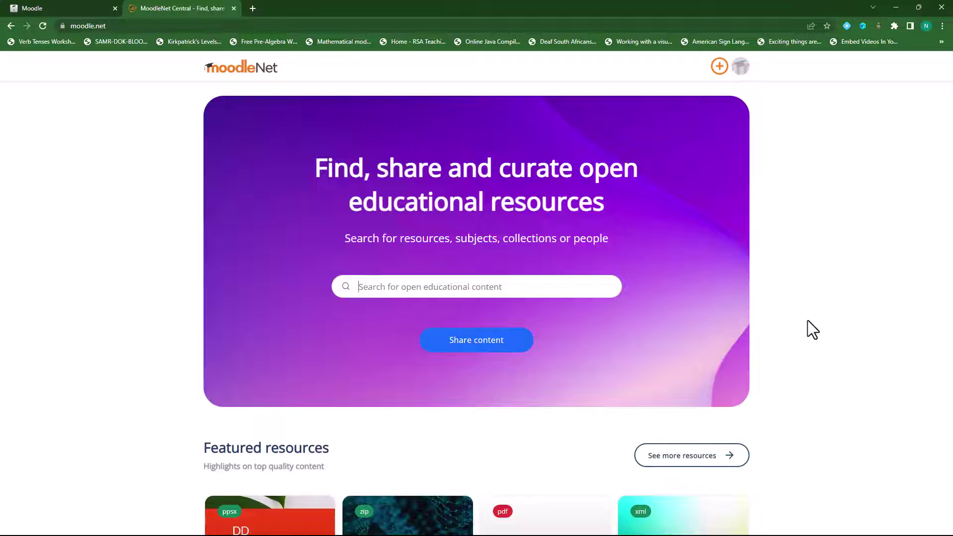
Look over the featured resources and collections on the MoodleNet home page and open the full resources listing
{"action": "scroll", "coordinate": [686, 323], "scroll_direction": "down", "scroll_amount": 1}
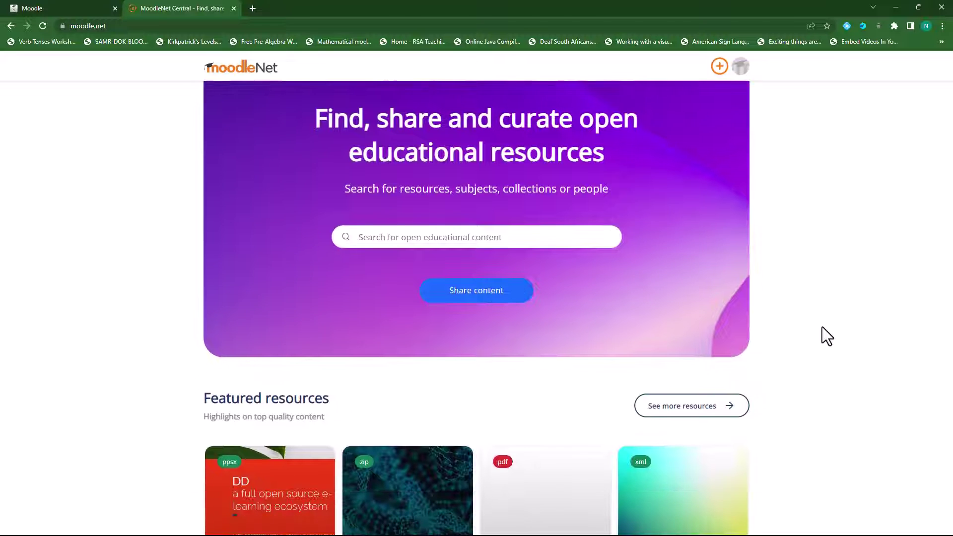
{"action": "scroll", "coordinate": [815, 313], "scroll_direction": "down", "scroll_amount": 5}
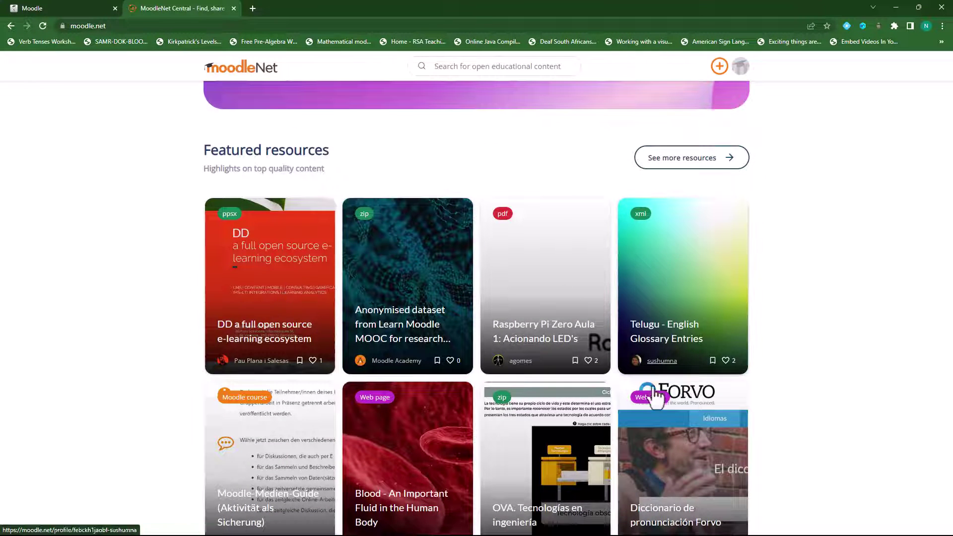
{"action": "scroll", "coordinate": [629, 385], "scroll_direction": "down", "scroll_amount": 5}
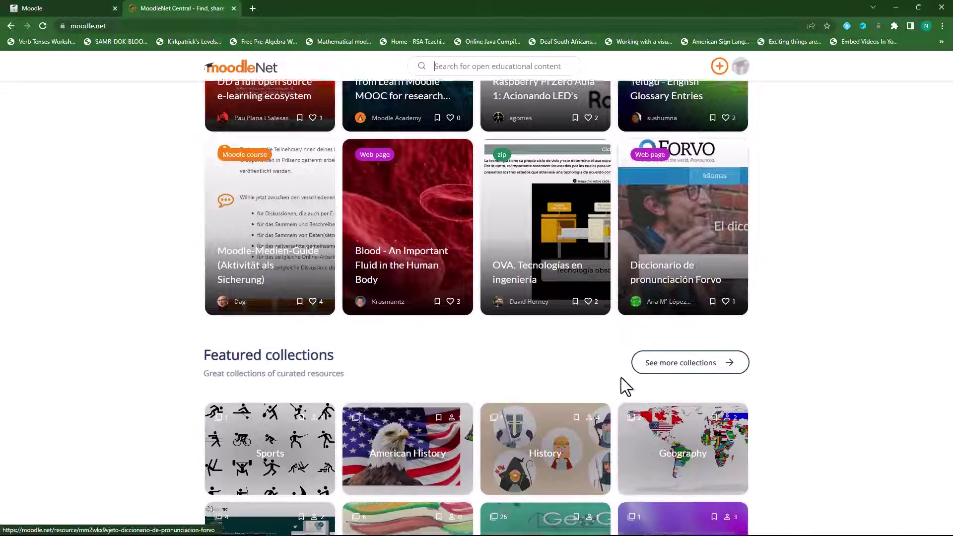
{"action": "scroll", "coordinate": [621, 378], "scroll_direction": "down", "scroll_amount": 7}
{"action": "scroll", "coordinate": [621, 377], "scroll_direction": "up", "scroll_amount": 6}
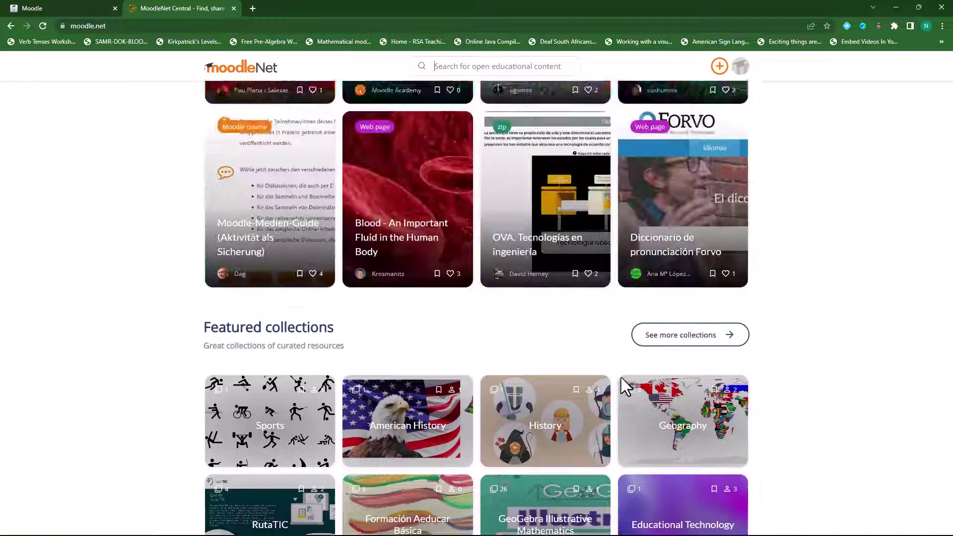
{"action": "scroll", "coordinate": [620, 375], "scroll_direction": "up", "scroll_amount": 8}
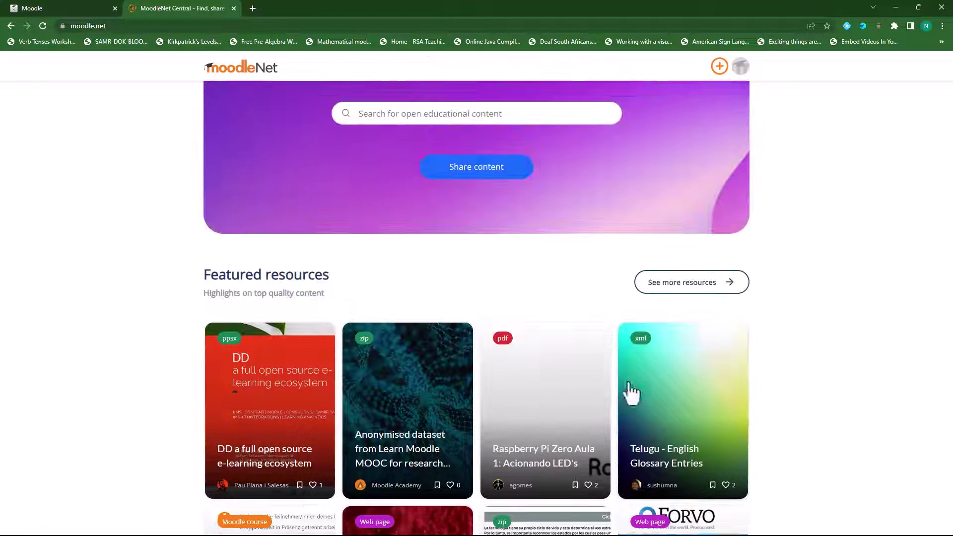
{"action": "left_click", "coordinate": [700, 294]}
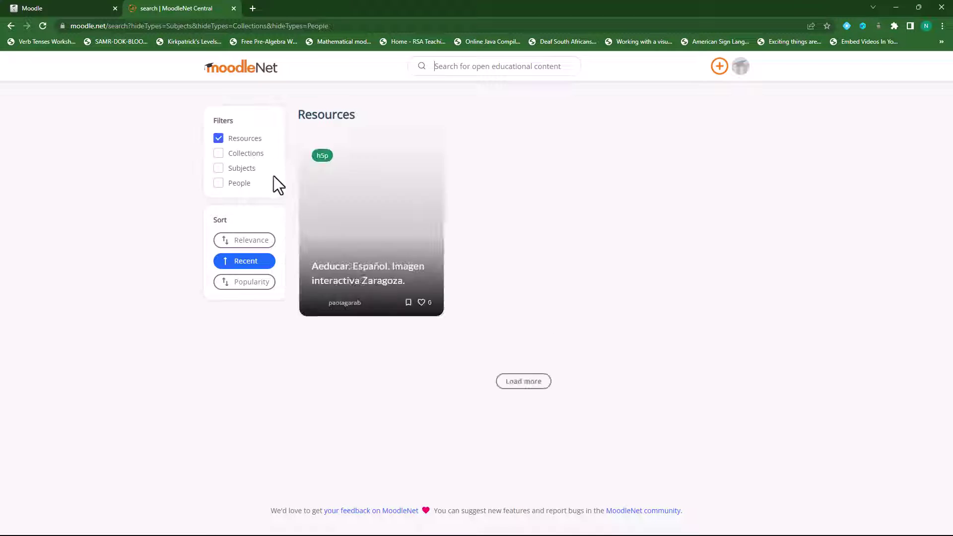
Search the resources listing for "Mathematics"
{"action": "left_click", "coordinate": [245, 186]}
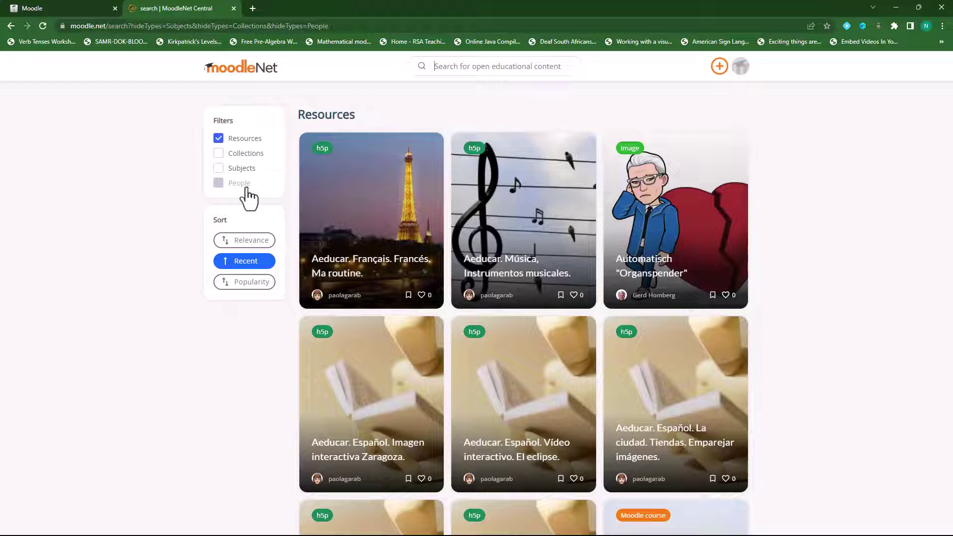
{"action": "left_click", "coordinate": [455, 69]}
{"action": "type", "text": "Mathematics"}
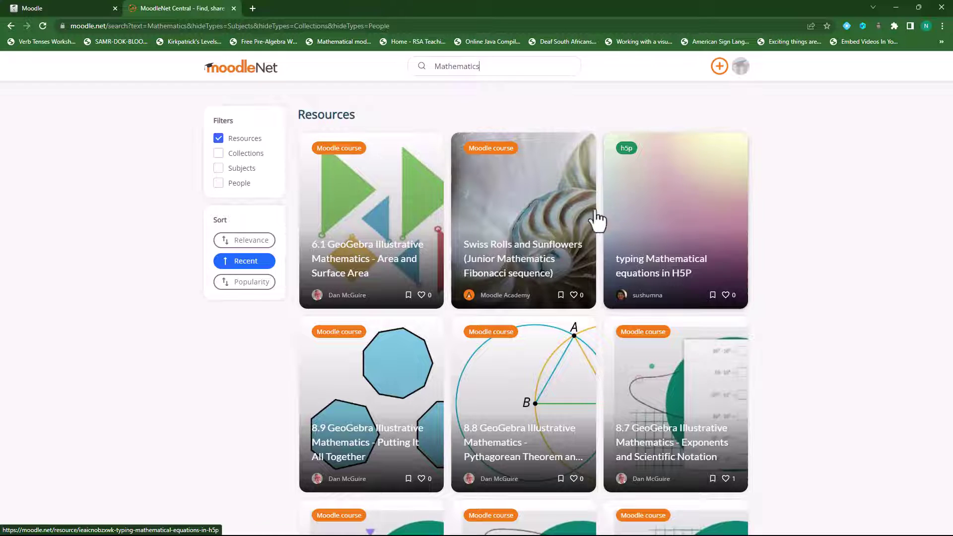
Look through the Mathematics resources to the end of the list and load more results
{"action": "scroll", "coordinate": [593, 218], "scroll_direction": "down", "scroll_amount": 2}
{"action": "scroll", "coordinate": [536, 251], "scroll_direction": "down", "scroll_amount": 2}
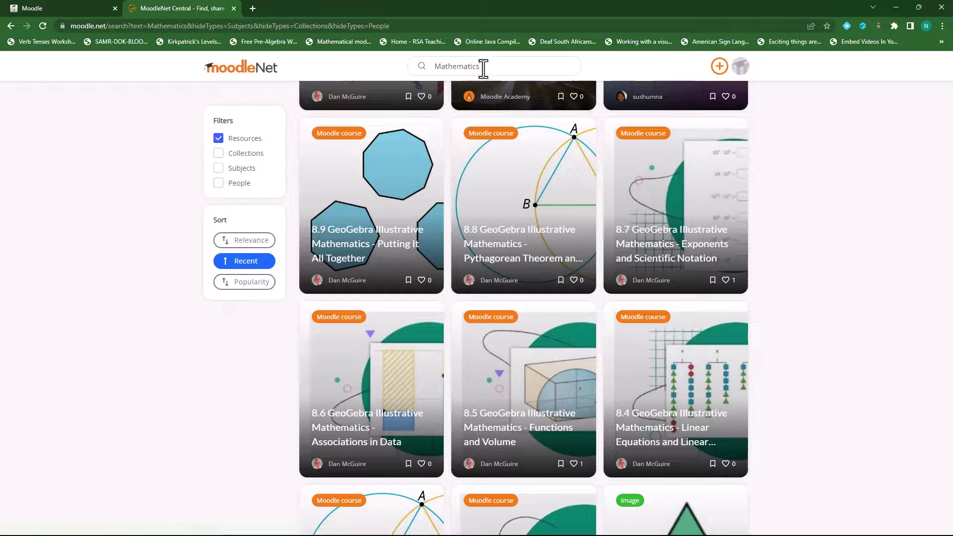
{"action": "scroll", "coordinate": [463, 326], "scroll_direction": "down", "scroll_amount": 9}
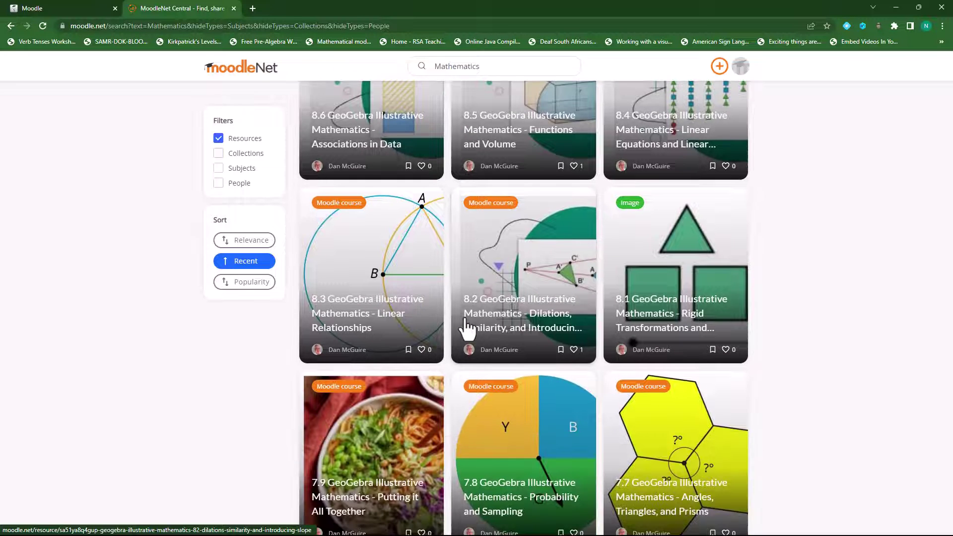
{"action": "scroll", "coordinate": [463, 326], "scroll_direction": "down", "scroll_amount": 6}
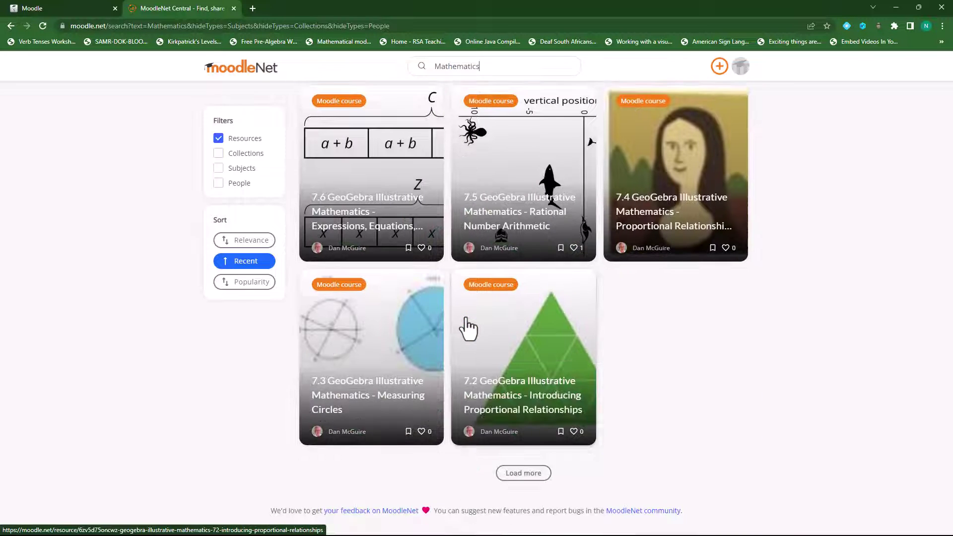
{"action": "left_click", "coordinate": [518, 479]}
Examine the titles and file types of the additional Mathematics resources, and return to the start of the list
{"action": "scroll", "coordinate": [722, 377], "scroll_direction": "down", "scroll_amount": 6}
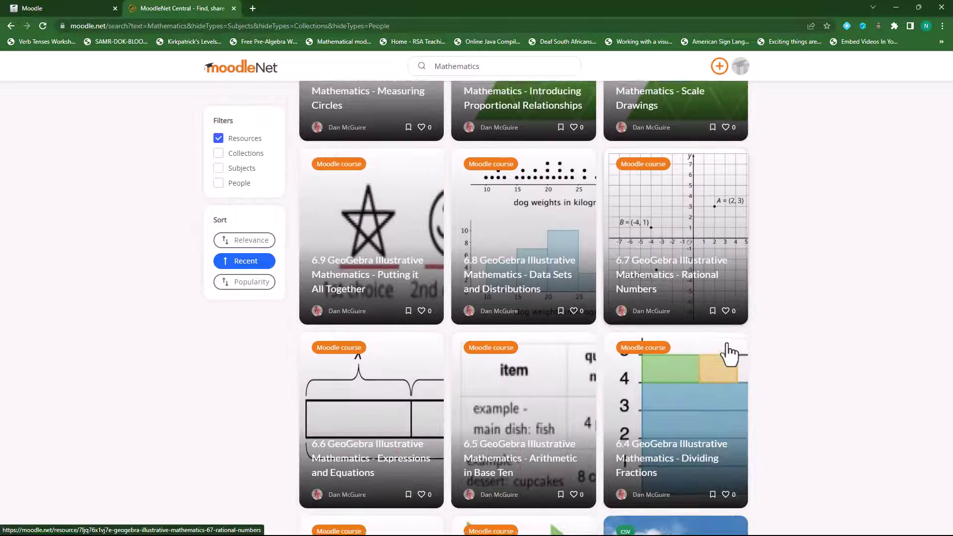
{"action": "scroll", "coordinate": [730, 353], "scroll_direction": "down", "scroll_amount": 8}
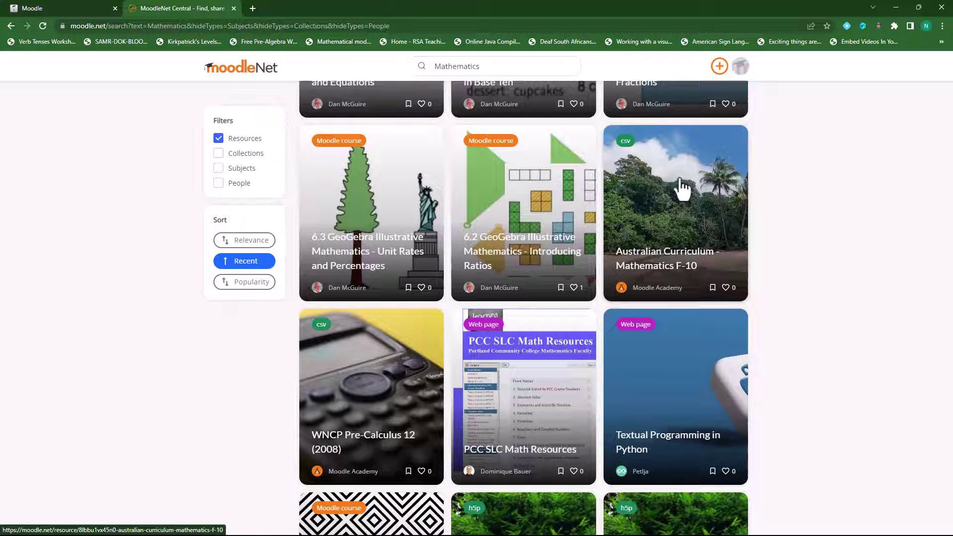
{"action": "scroll", "coordinate": [694, 318], "scroll_direction": "down", "scroll_amount": 5}
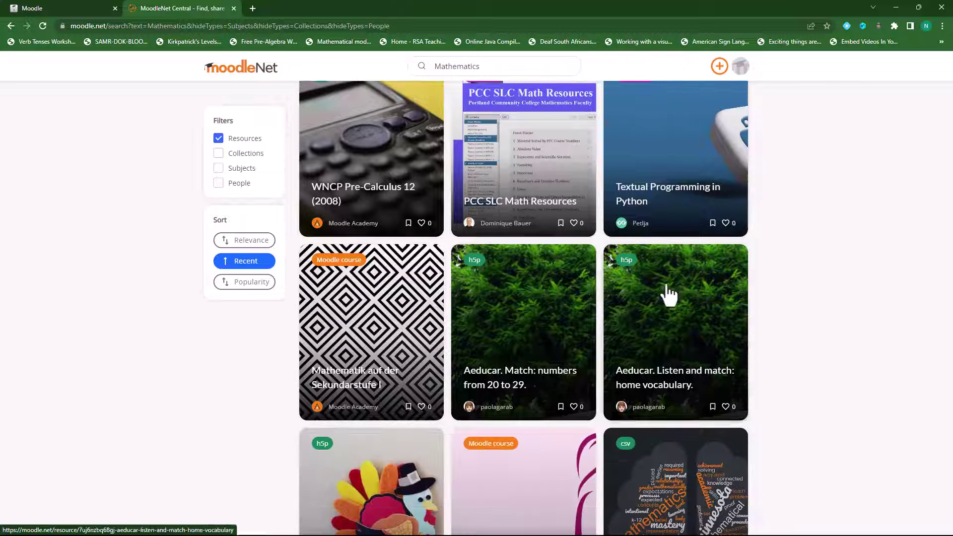
{"action": "scroll", "coordinate": [662, 317], "scroll_direction": "down", "scroll_amount": 2}
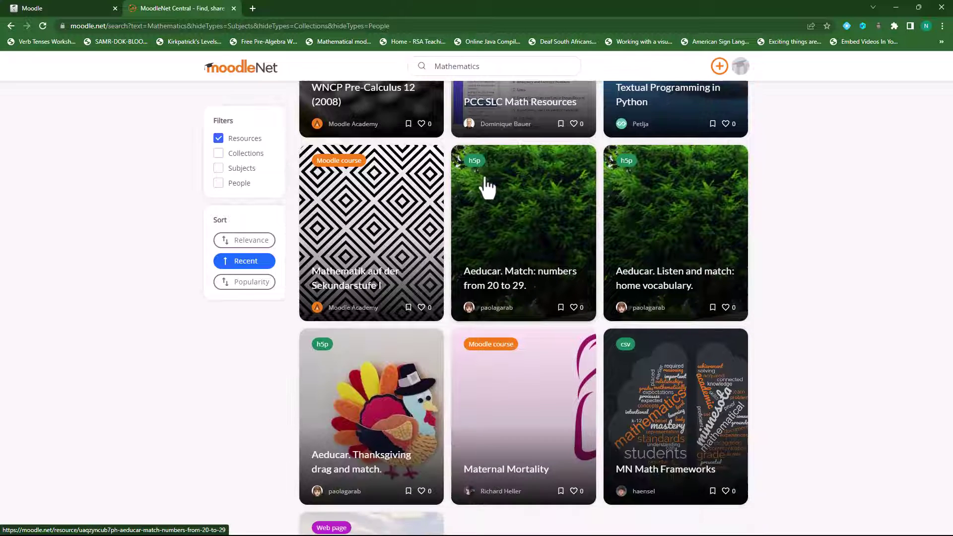
{"action": "scroll", "coordinate": [526, 348], "scroll_direction": "down", "scroll_amount": 3}
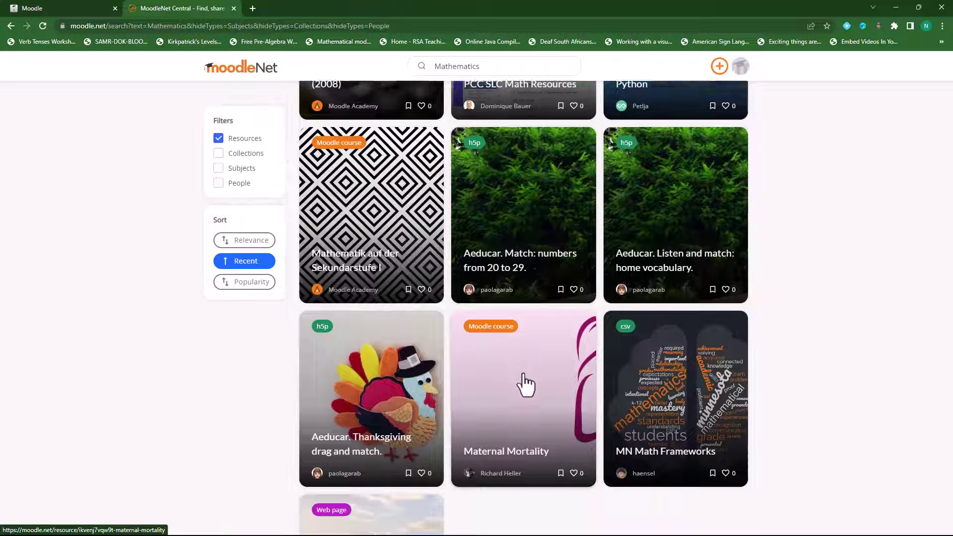
{"action": "scroll", "coordinate": [598, 420], "scroll_direction": "up", "scroll_amount": 1}
{"action": "scroll", "coordinate": [598, 420], "scroll_direction": "up", "scroll_amount": 20}
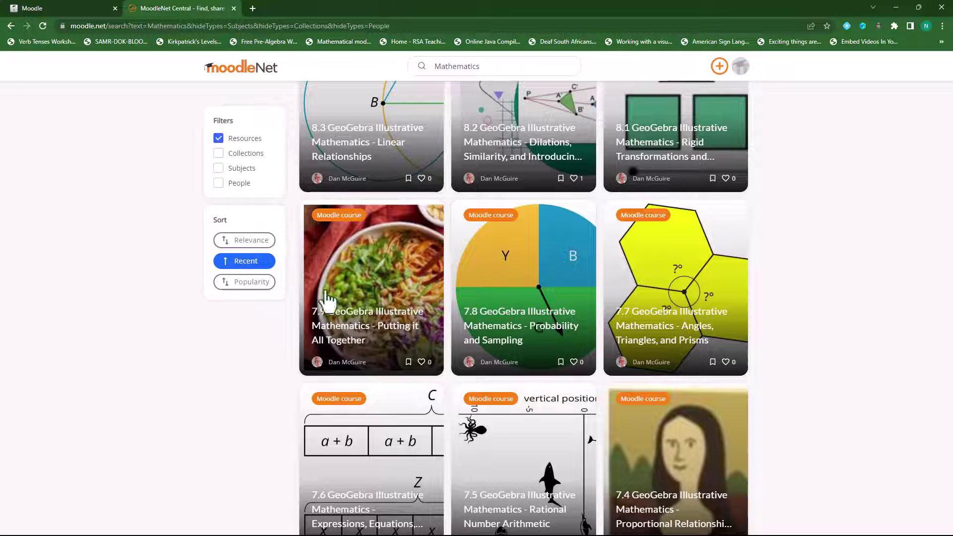
{"action": "scroll", "coordinate": [584, 404], "scroll_direction": "up", "scroll_amount": 7}
{"action": "scroll", "coordinate": [638, 427], "scroll_direction": "up", "scroll_amount": 5}
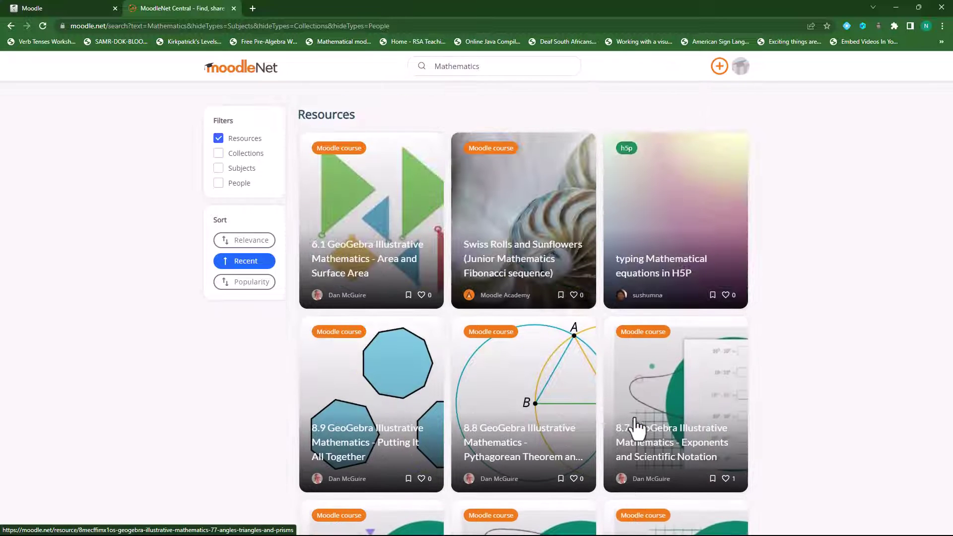
Return to the MoodleNet home page and search all open educational content for "mathematics"
{"action": "left_click", "coordinate": [8, 25]}
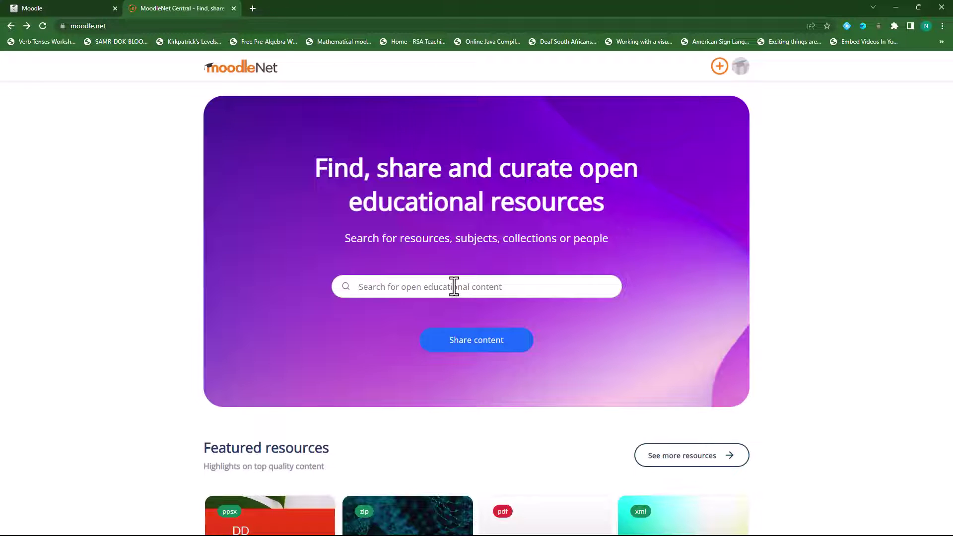
{"action": "type", "text": "ma"}
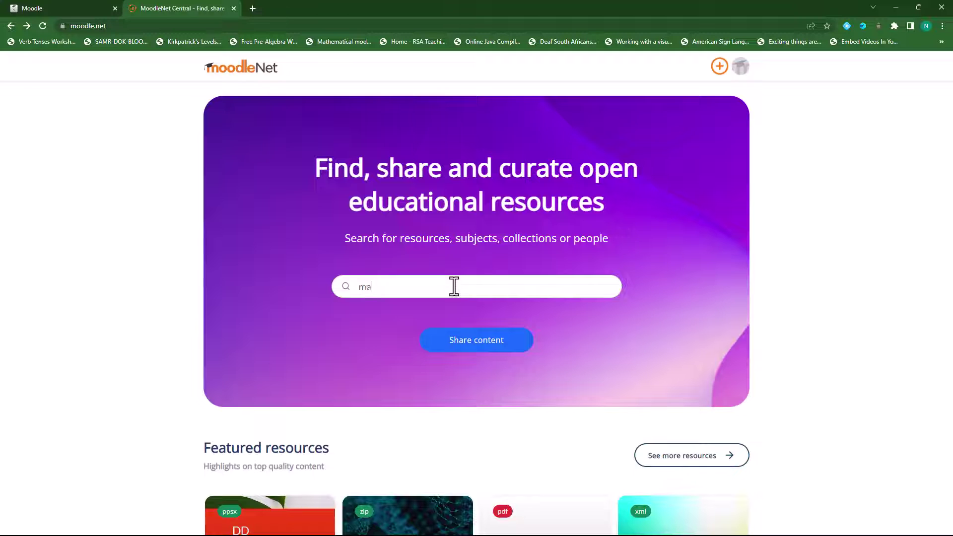
{"action": "type", "text": "thematics"}
{"action": "key", "text": "Return"}
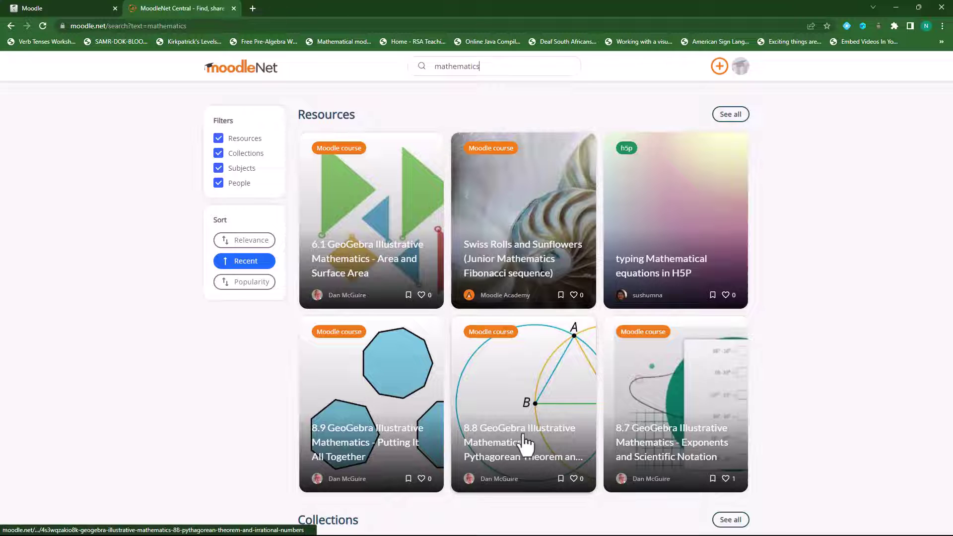
Review the matching collections, subjects and people, then open the subject "Natural sciences, mathematics and statistics" and view its resources
{"action": "scroll", "coordinate": [538, 397], "scroll_direction": "down", "scroll_amount": 2}
{"action": "scroll", "coordinate": [537, 385], "scroll_direction": "down", "scroll_amount": 7}
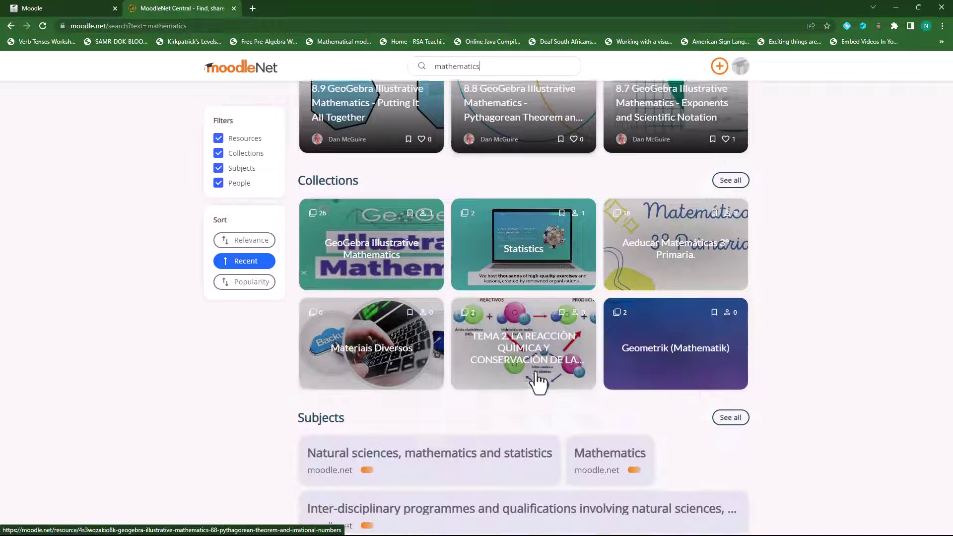
{"action": "scroll", "coordinate": [538, 385], "scroll_direction": "down", "scroll_amount": 5}
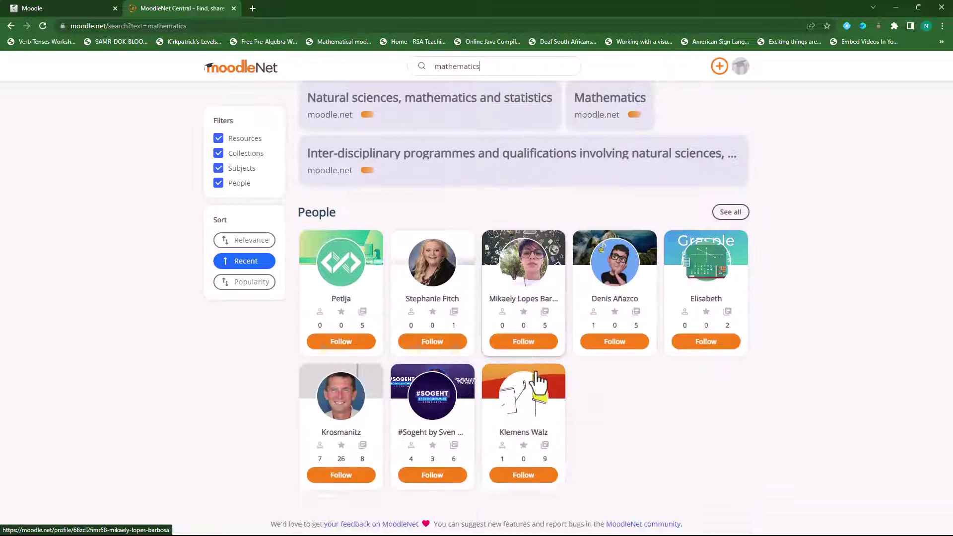
{"action": "scroll", "coordinate": [538, 387], "scroll_direction": "up", "scroll_amount": 3}
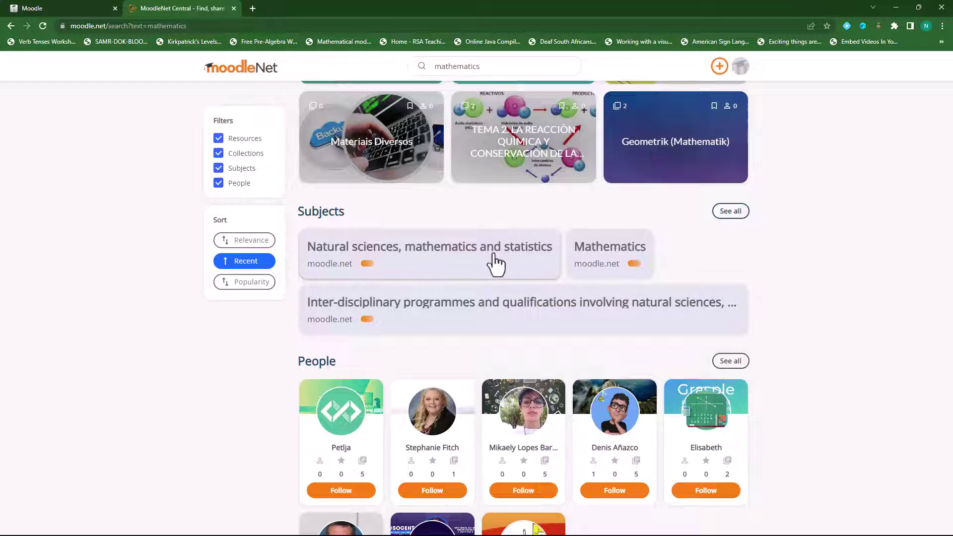
{"action": "left_click", "coordinate": [447, 261]}
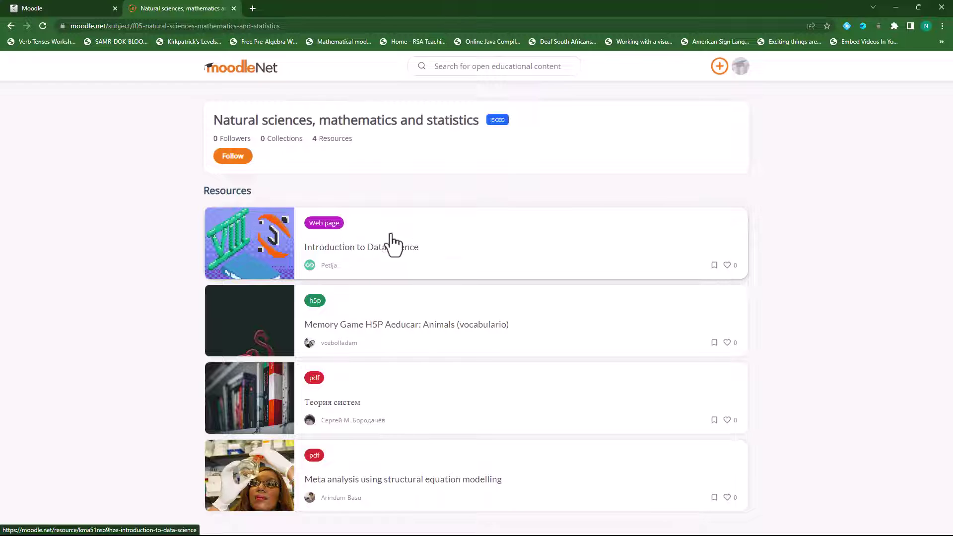
{"action": "scroll", "coordinate": [401, 336], "scroll_direction": "down", "scroll_amount": 1}
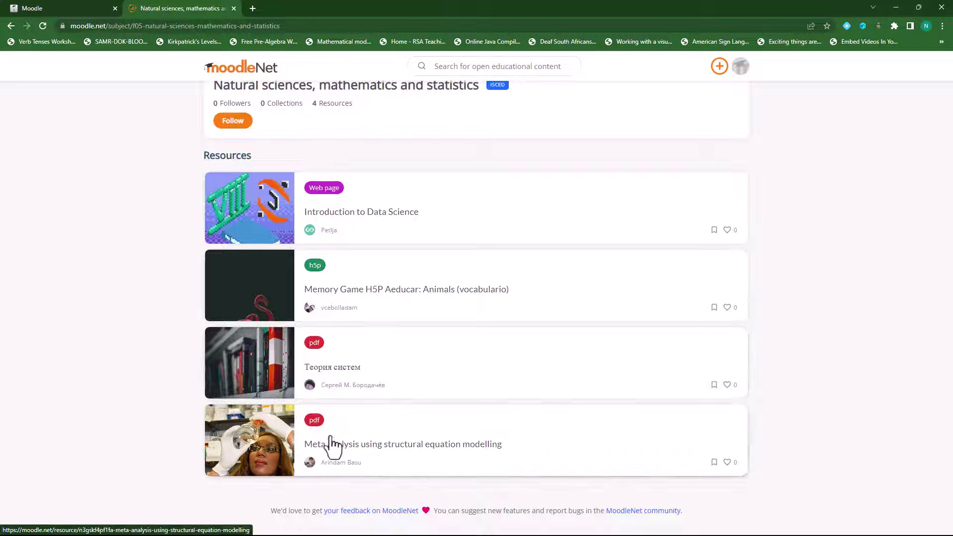
{"action": "scroll", "coordinate": [570, 368], "scroll_direction": "up", "scroll_amount": 1}
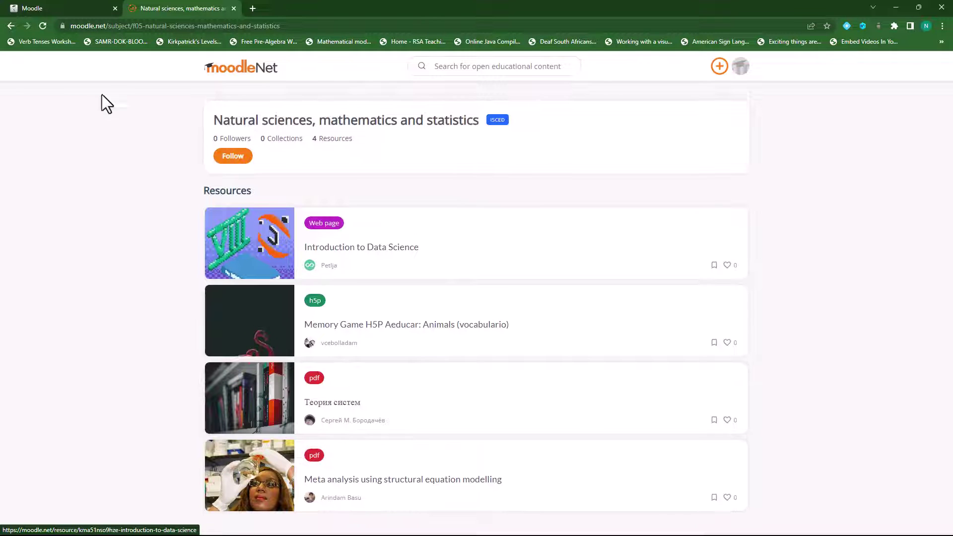
Go back to the mathematics search results and show all matching resources
{"action": "left_click", "coordinate": [10, 27]}
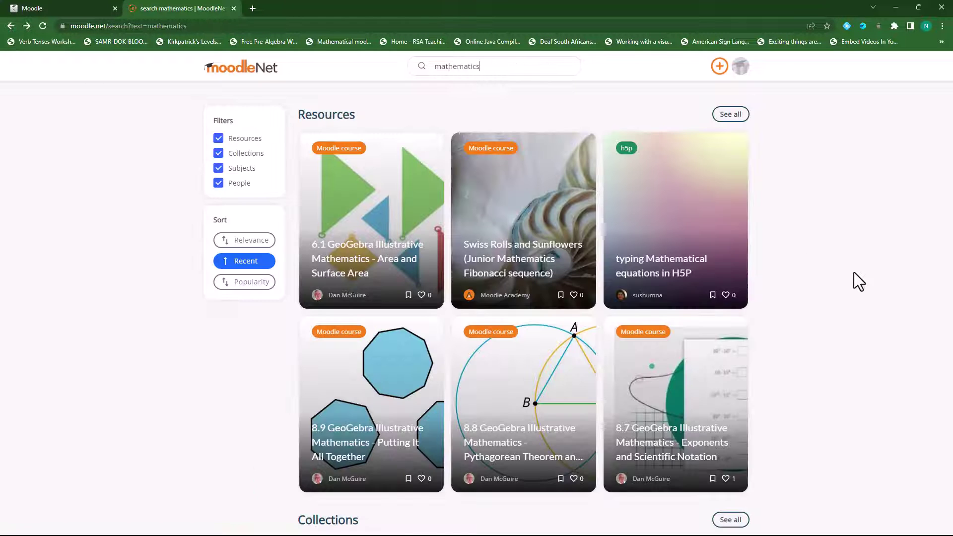
{"action": "left_click", "coordinate": [499, 74]}
{"action": "left_click", "coordinate": [726, 119]}
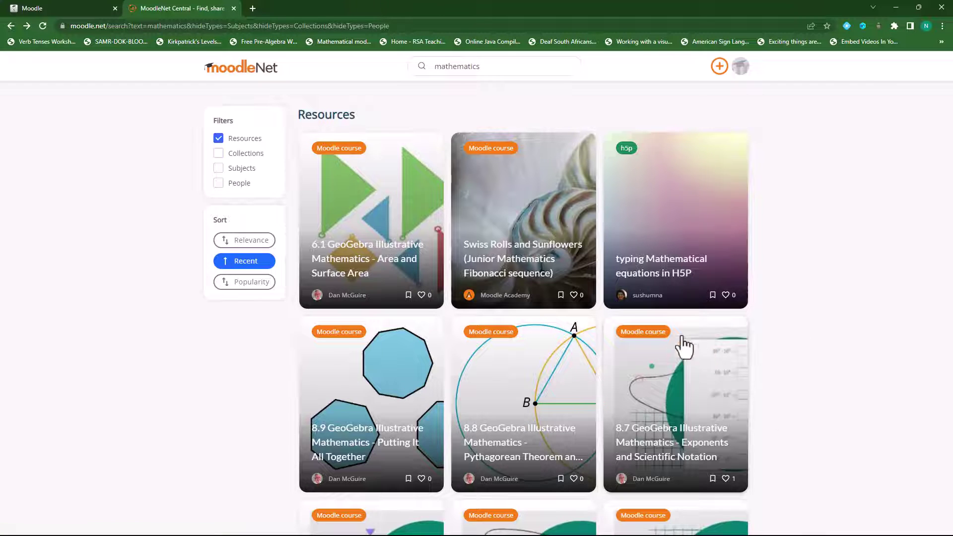
Browse the full mathematics resources list and load further results to find a suitable resource
{"action": "scroll", "coordinate": [654, 326], "scroll_direction": "down", "scroll_amount": 3}
{"action": "scroll", "coordinate": [654, 325], "scroll_direction": "down", "scroll_amount": 5}
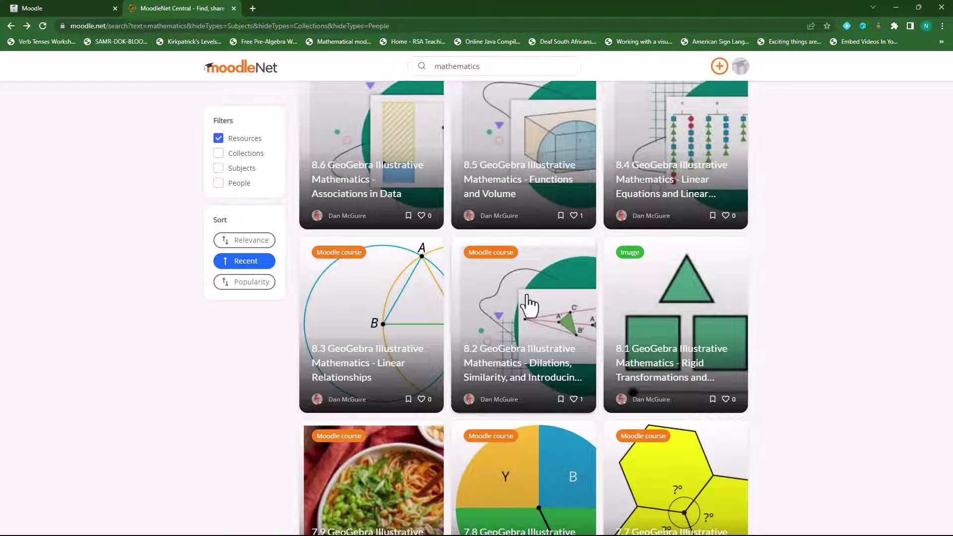
{"action": "scroll", "coordinate": [529, 305], "scroll_direction": "down", "scroll_amount": 2}
{"action": "scroll", "coordinate": [529, 305], "scroll_direction": "down", "scroll_amount": 8}
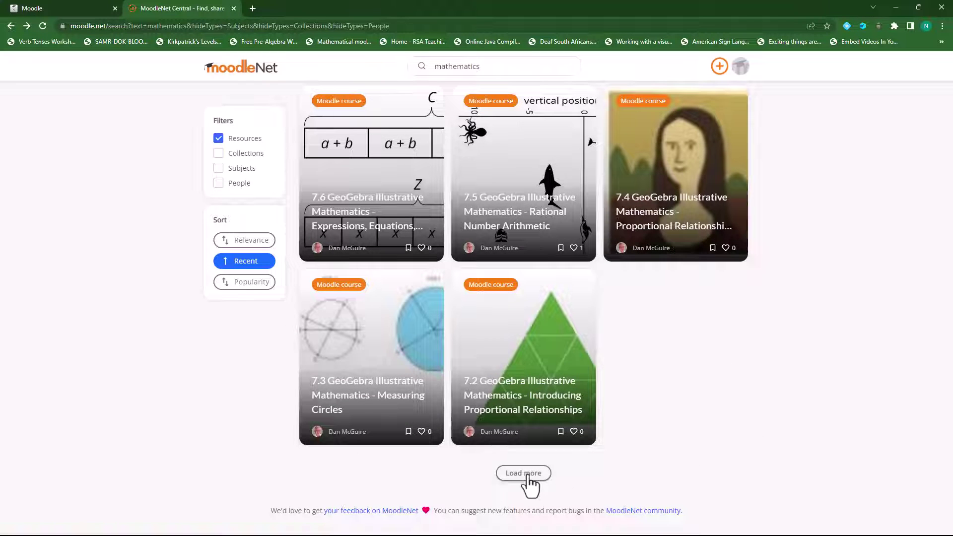
{"action": "left_click", "coordinate": [526, 475]}
{"action": "scroll", "coordinate": [770, 396], "scroll_direction": "down", "scroll_amount": 6}
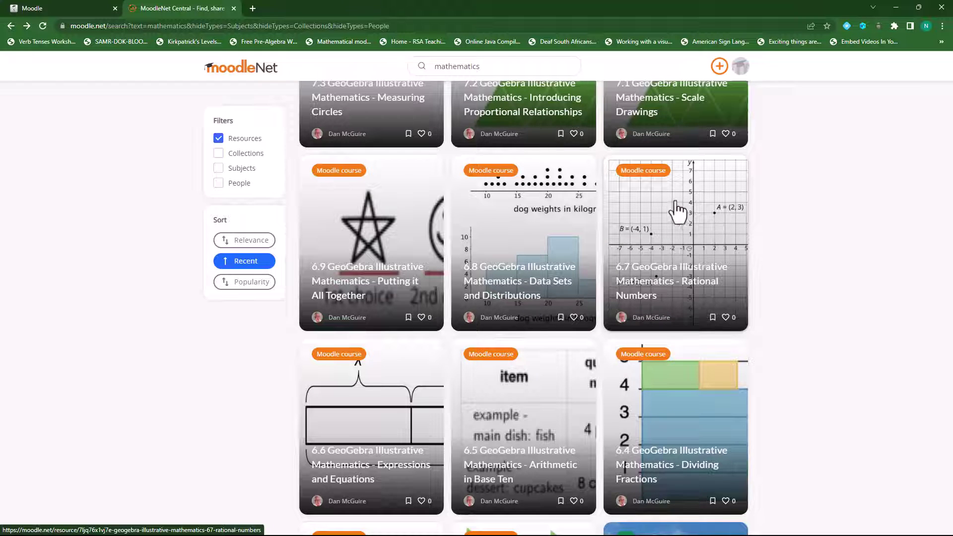
{"action": "left_click", "coordinate": [669, 237]}
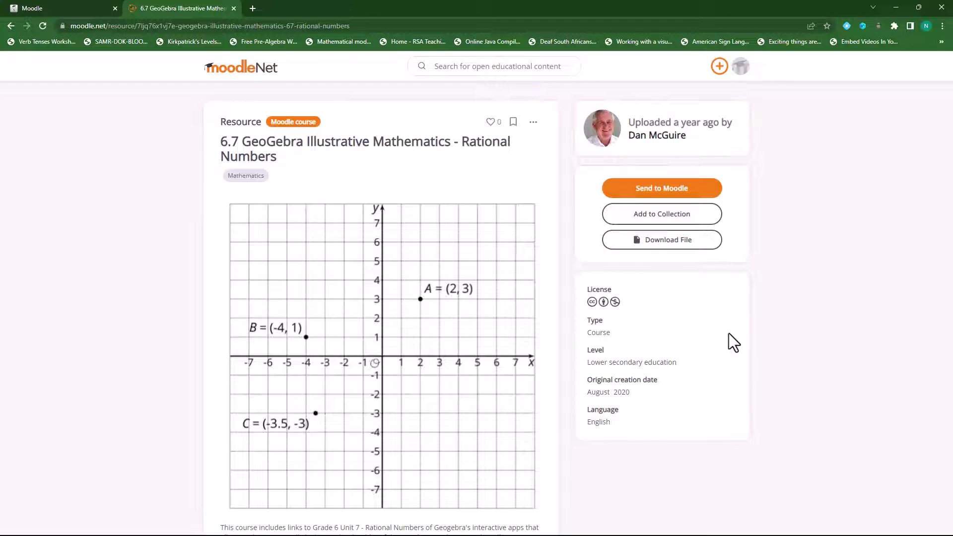
{"action": "left_click", "coordinate": [669, 195]}
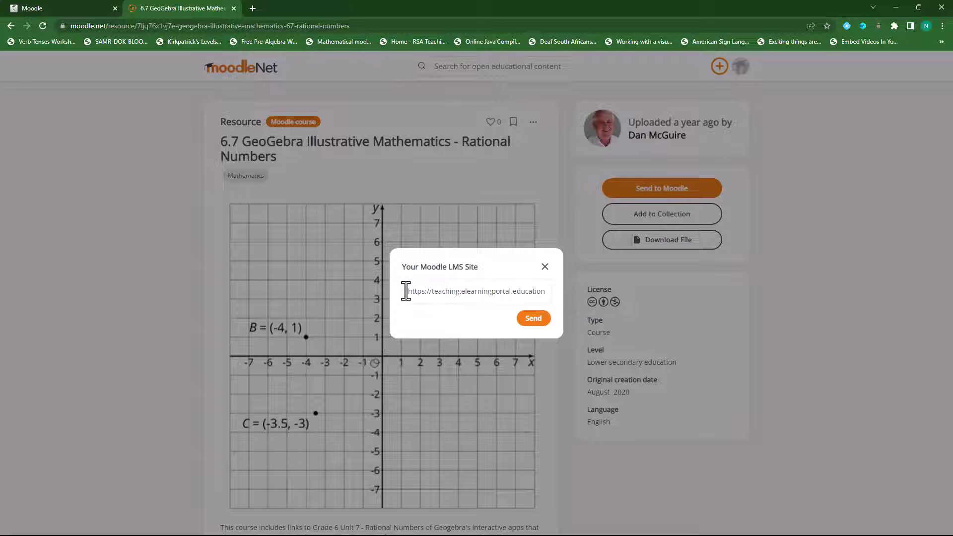
{"action": "left_click", "coordinate": [534, 319]}
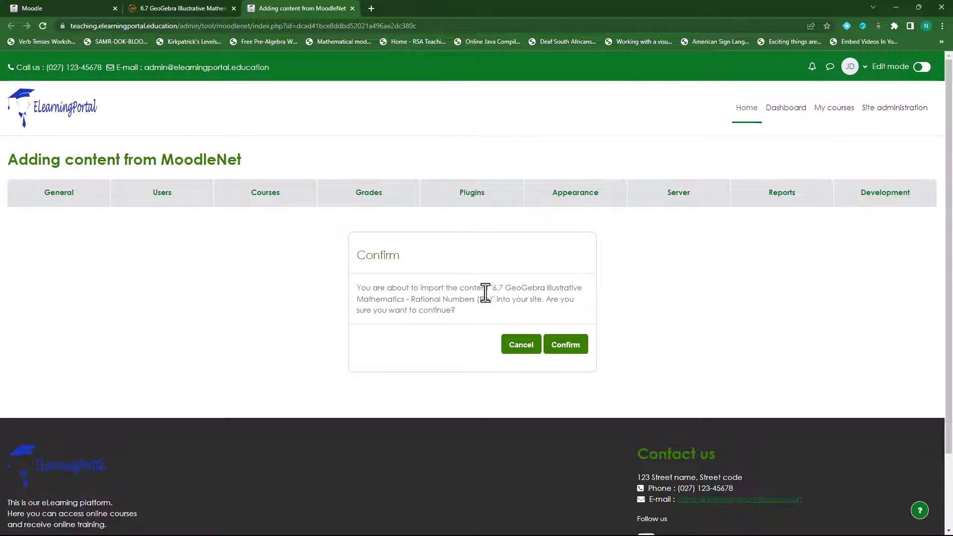
{"action": "left_click", "coordinate": [571, 349]}
Review the backup's course details and its sections through 6.7.19, and proceed to choosing the restore destination
{"action": "scroll", "coordinate": [389, 308], "scroll_direction": "down", "scroll_amount": 3}
{"action": "scroll", "coordinate": [382, 277], "scroll_direction": "down", "scroll_amount": 8}
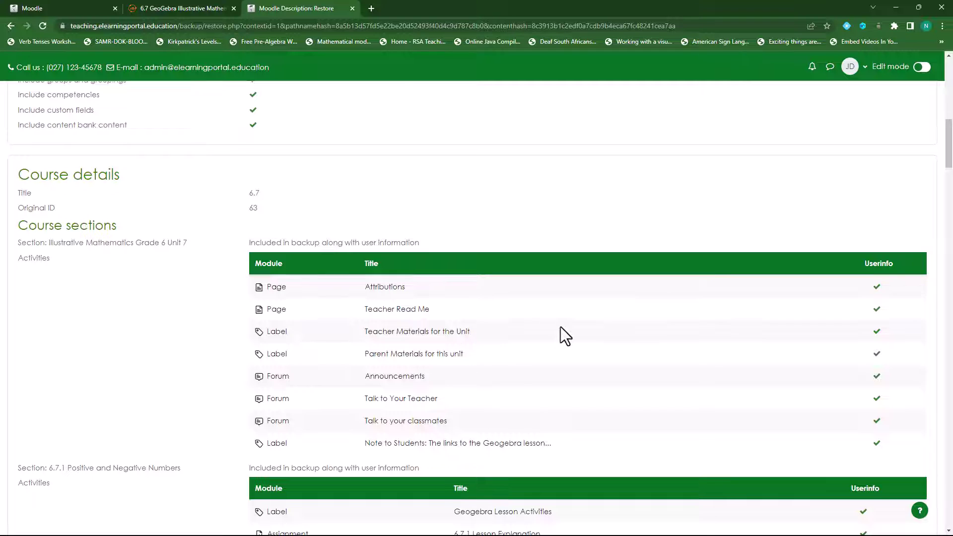
{"action": "scroll", "coordinate": [559, 327], "scroll_direction": "down", "scroll_amount": 6}
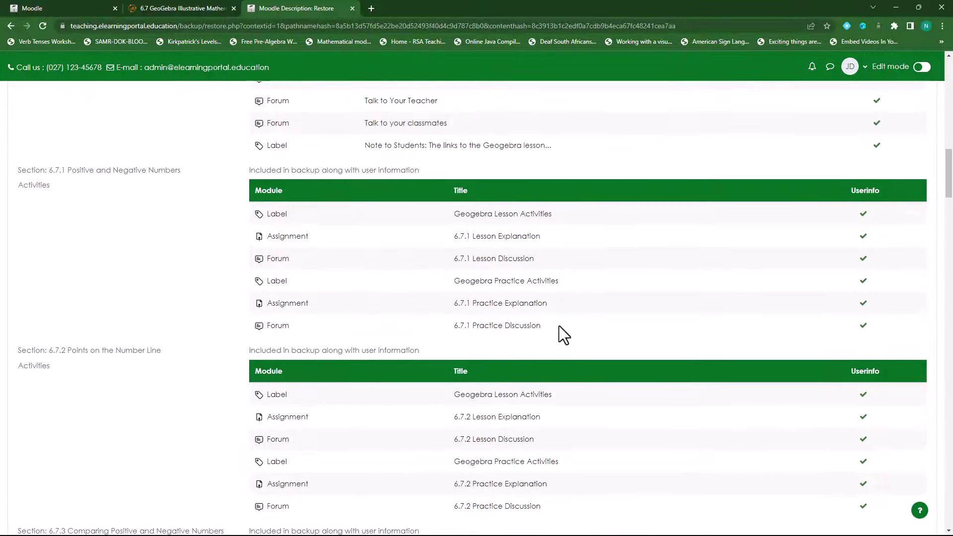
{"action": "scroll", "coordinate": [567, 464], "scroll_direction": "down", "scroll_amount": 3}
{"action": "scroll", "coordinate": [553, 361], "scroll_direction": "down", "scroll_amount": 5}
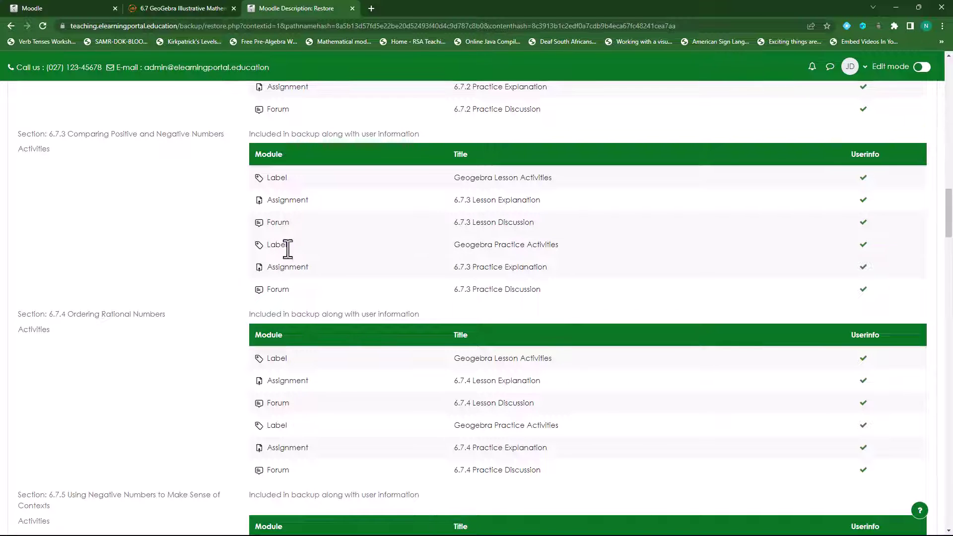
{"action": "scroll", "coordinate": [424, 351], "scroll_direction": "down", "scroll_amount": 9}
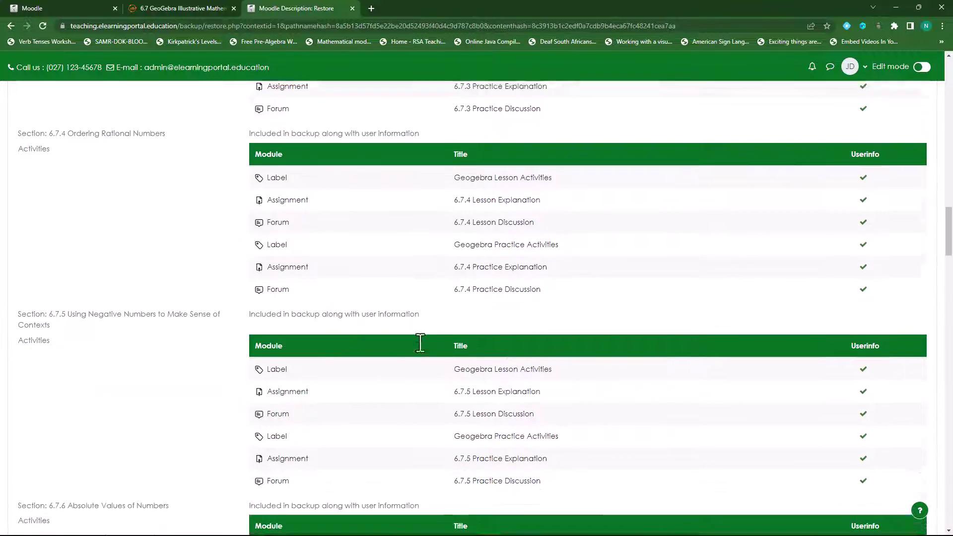
{"action": "scroll", "coordinate": [420, 342], "scroll_direction": "down", "scroll_amount": 3}
{"action": "scroll", "coordinate": [354, 392], "scroll_direction": "down", "scroll_amount": 16}
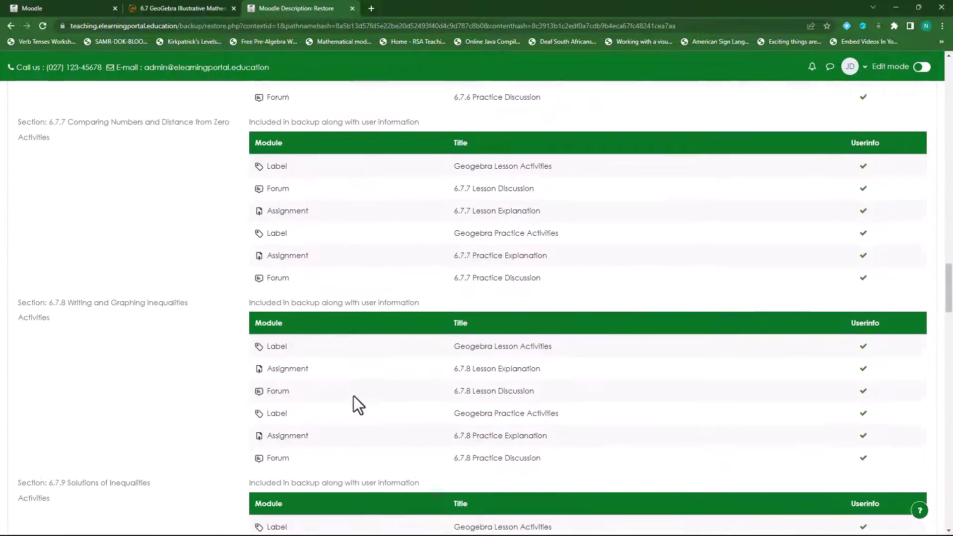
{"action": "scroll", "coordinate": [358, 386], "scroll_direction": "down", "scroll_amount": 20}
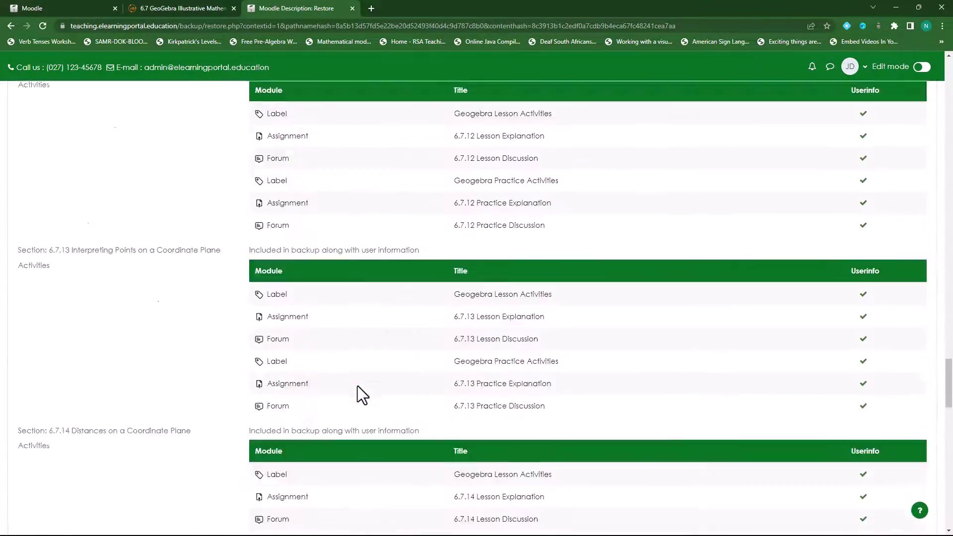
{"action": "scroll", "coordinate": [365, 317], "scroll_direction": "down", "scroll_amount": 5}
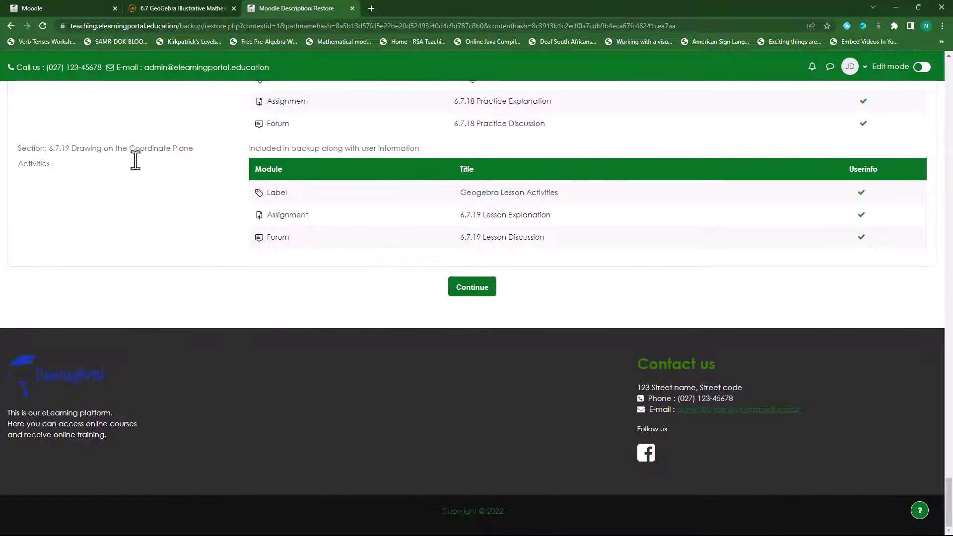
{"action": "left_click", "coordinate": [473, 293]}
Choose to merge the backup into the existing course "Free Moodle Resources" and proceed to the restore settings
{"action": "scroll", "coordinate": [374, 415], "scroll_direction": "down", "scroll_amount": 3}
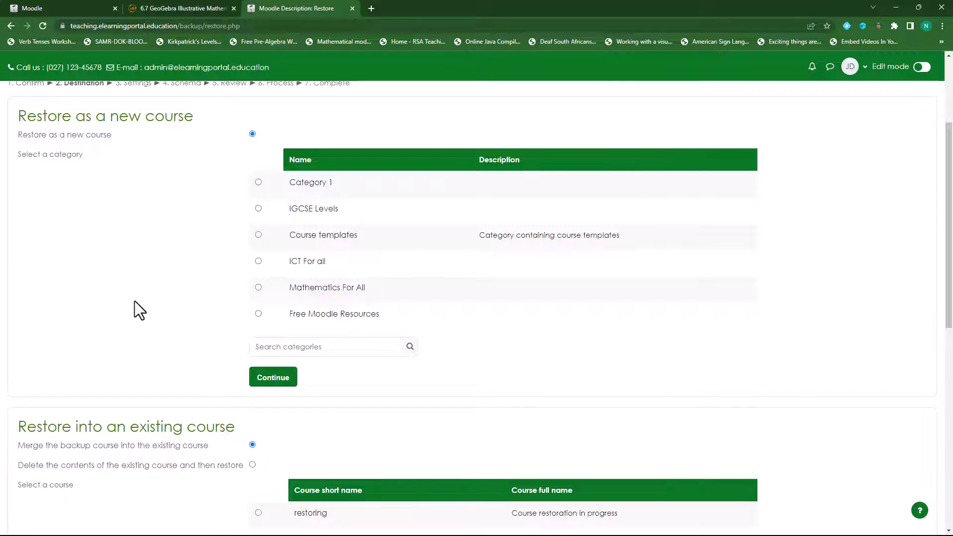
{"action": "scroll", "coordinate": [135, 299], "scroll_direction": "down", "scroll_amount": 3}
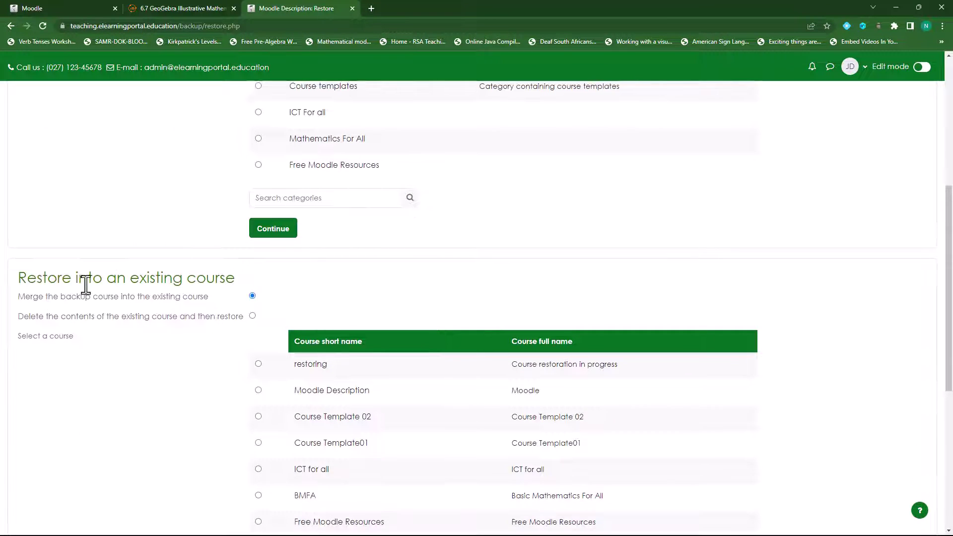
{"action": "scroll", "coordinate": [160, 399], "scroll_direction": "down", "scroll_amount": 2}
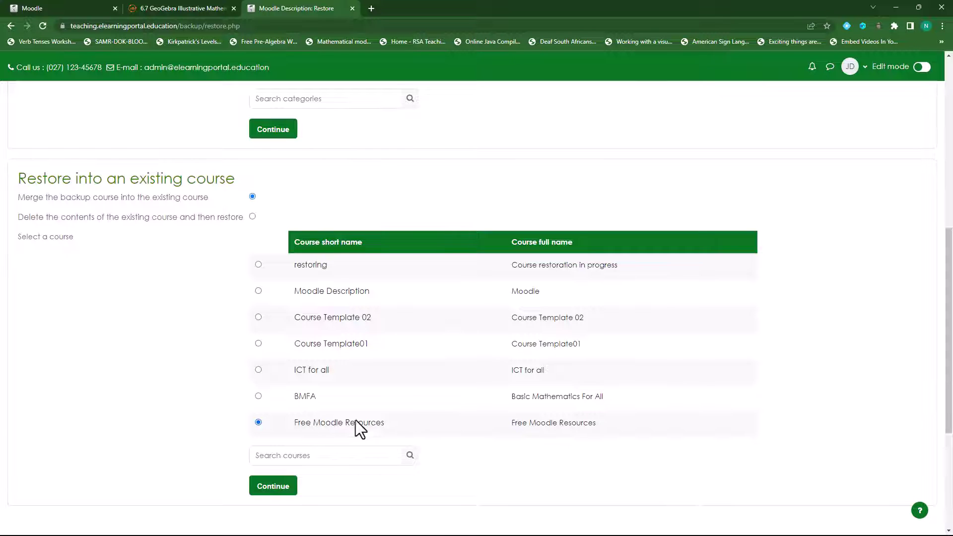
{"action": "left_click", "coordinate": [273, 487]}
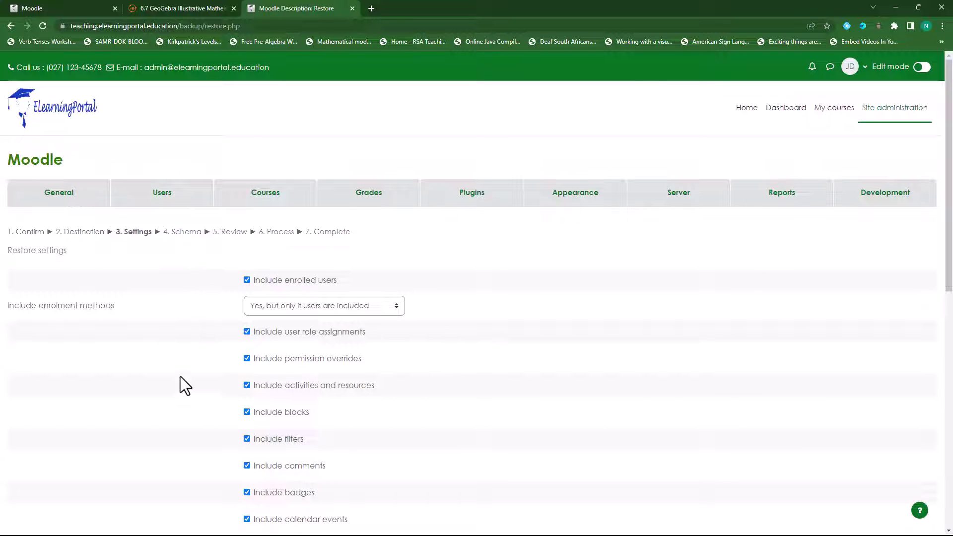
Exclude enrolled users from the restore settings and proceed to the course schema
{"action": "scroll", "coordinate": [180, 383], "scroll_direction": "down", "scroll_amount": 8}
{"action": "scroll", "coordinate": [179, 363], "scroll_direction": "up", "scroll_amount": 3}
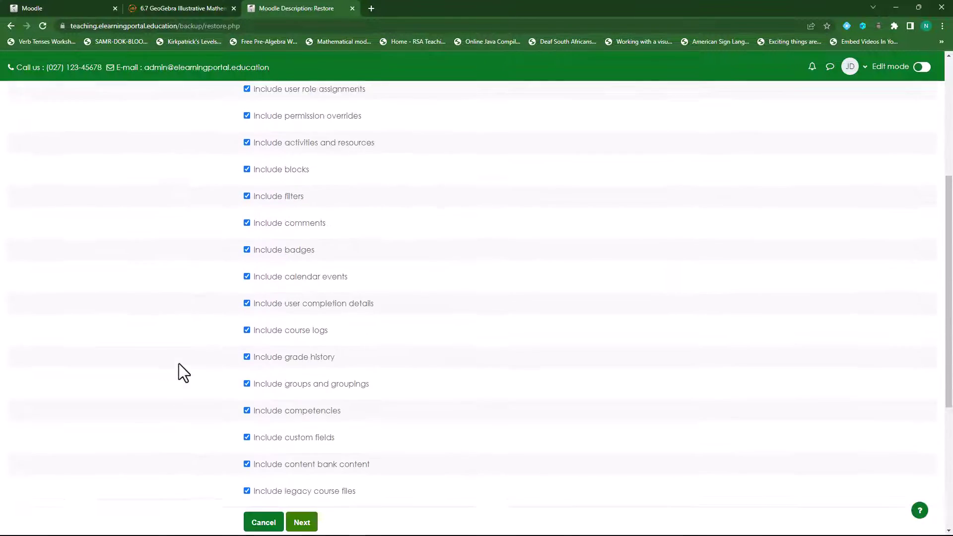
{"action": "scroll", "coordinate": [231, 313], "scroll_direction": "up", "scroll_amount": 4}
{"action": "left_click", "coordinate": [247, 236]}
{"action": "scroll", "coordinate": [397, 317], "scroll_direction": "down", "scroll_amount": 4}
{"action": "scroll", "coordinate": [492, 351], "scroll_direction": "down", "scroll_amount": 5}
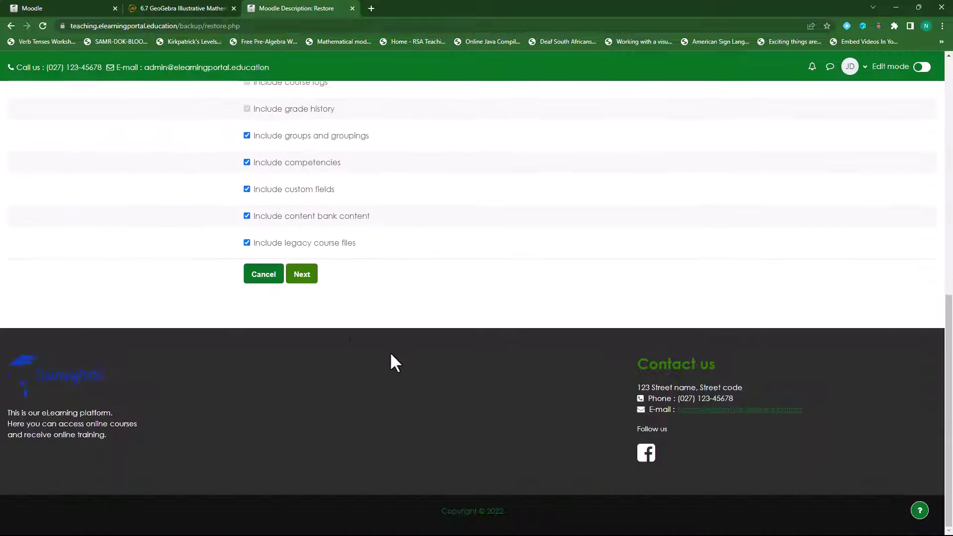
{"action": "left_click", "coordinate": [304, 275]}
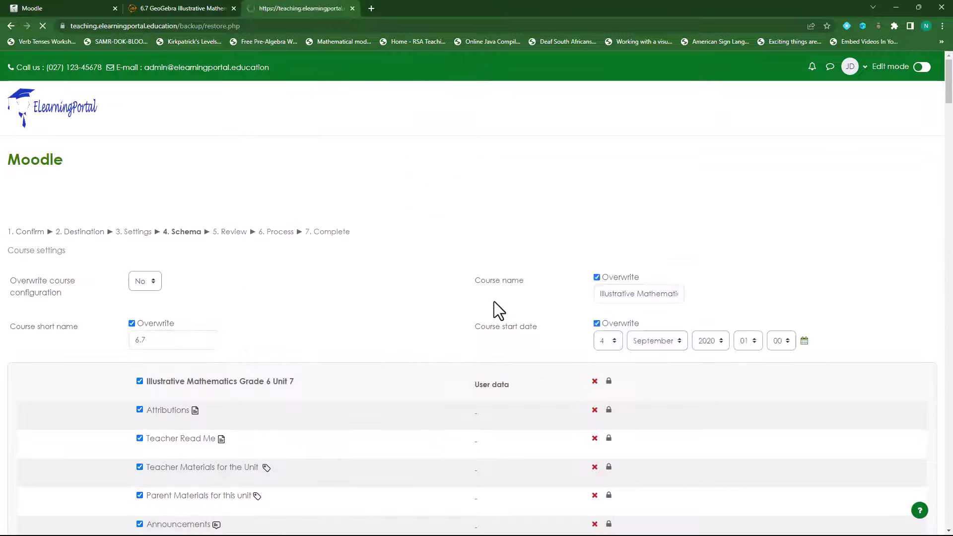
Keep all sections and activities selected in the schema, with course configuration overwriting set to No, and proceed to the review
{"action": "scroll", "coordinate": [397, 377], "scroll_direction": "down", "scroll_amount": 3}
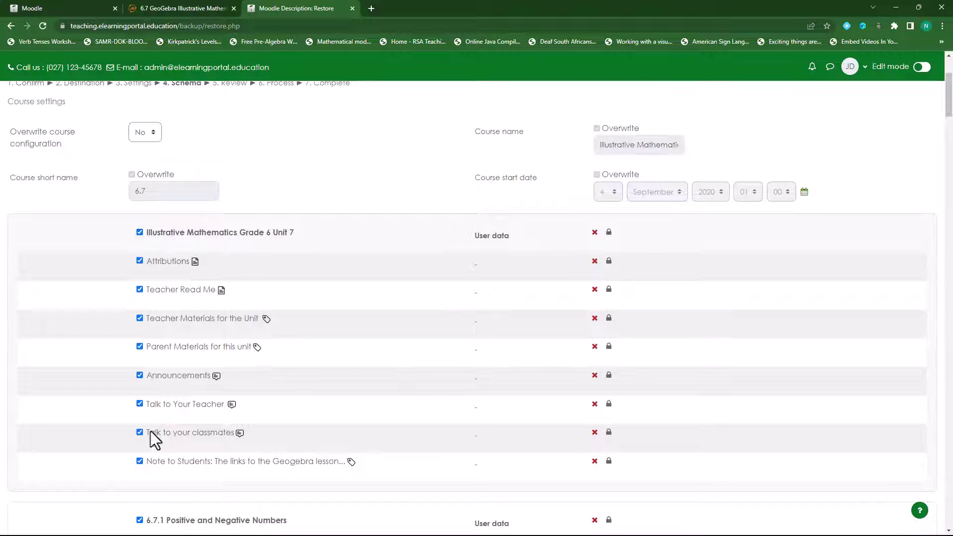
{"action": "scroll", "coordinate": [439, 414], "scroll_direction": "down", "scroll_amount": 14}
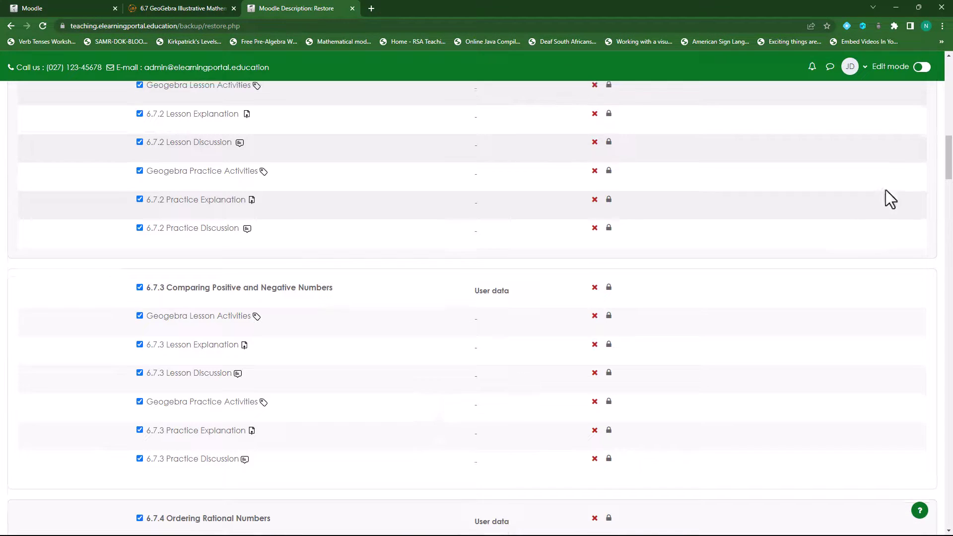
{"action": "left_click_drag", "start_coordinate": [948, 159], "coordinate": [948, 506]}
{"action": "left_click", "coordinate": [353, 277]}
Review the restore settings and included sections, and perform the restore
{"action": "scroll", "coordinate": [308, 358], "scroll_direction": "down", "scroll_amount": 15}
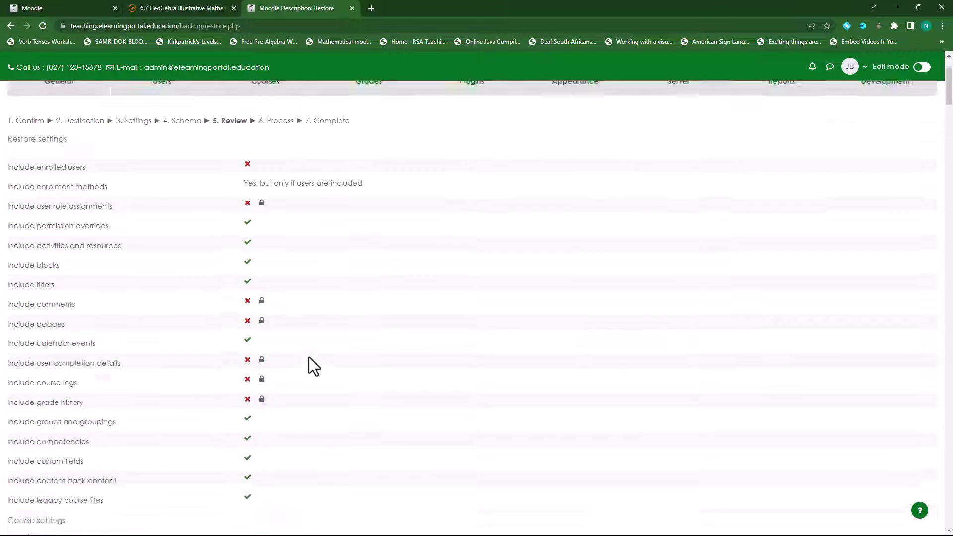
{"action": "scroll", "coordinate": [309, 356], "scroll_direction": "down", "scroll_amount": 20}
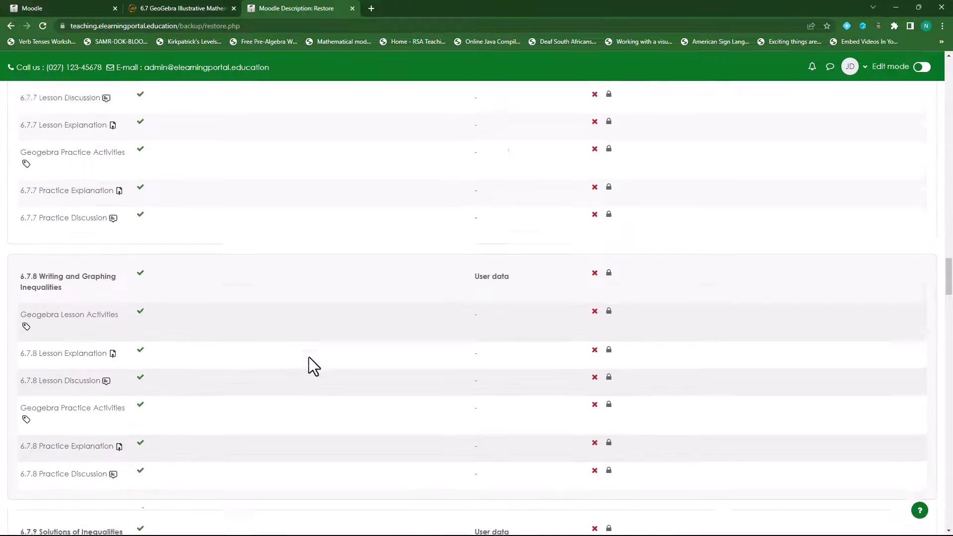
{"action": "scroll", "coordinate": [254, 341], "scroll_direction": "down", "scroll_amount": 20}
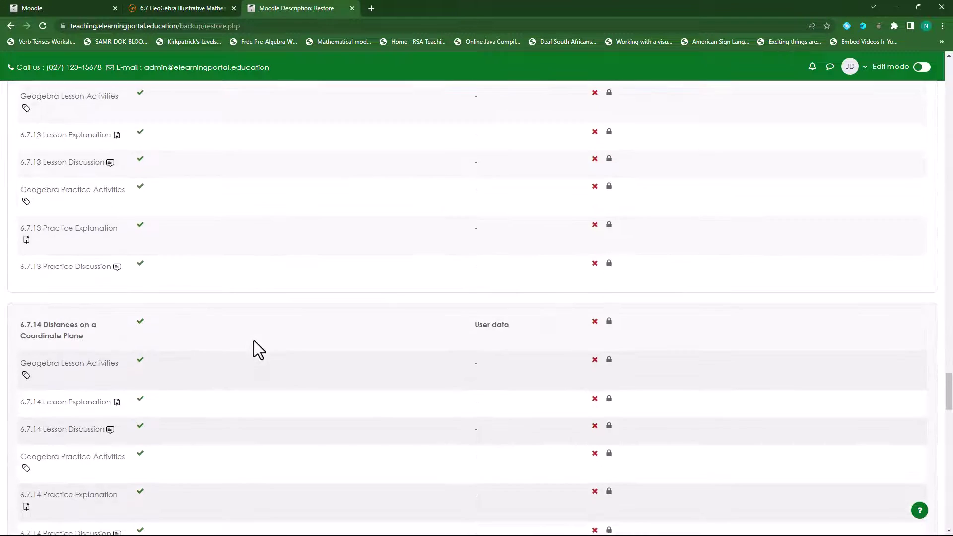
{"action": "scroll", "coordinate": [254, 341], "scroll_direction": "down", "scroll_amount": 15}
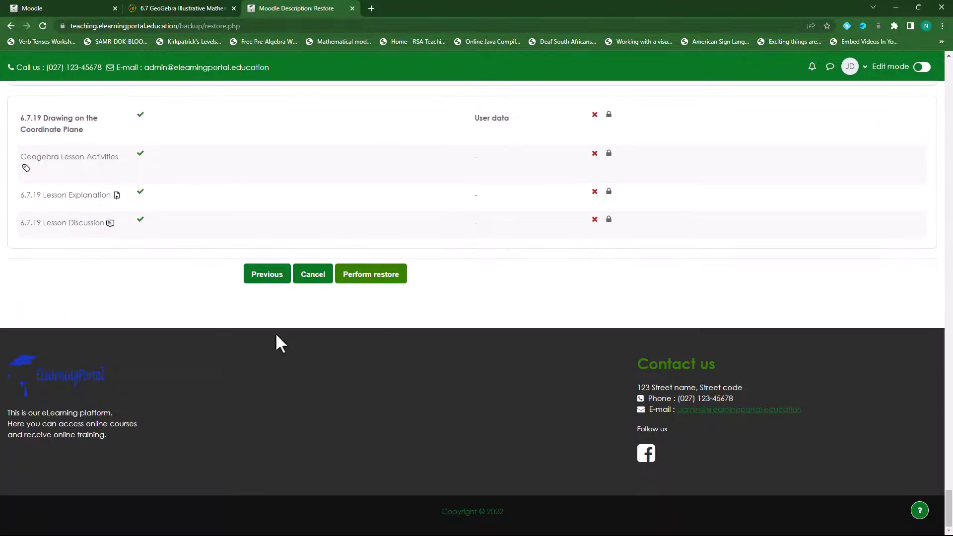
{"action": "left_click", "coordinate": [370, 277]}
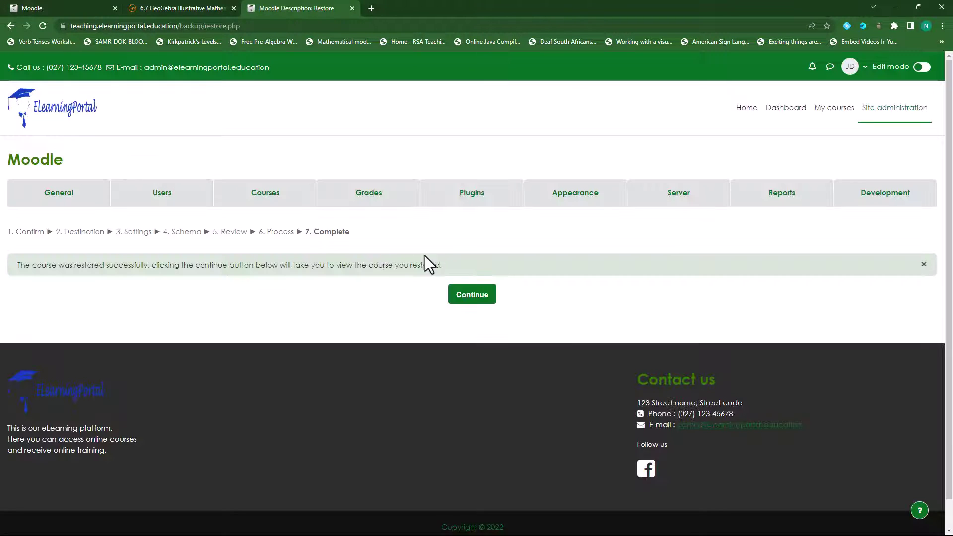
Open the restored Free Moodle Resources course and examine the imported forums, pages, assignments and lesson sections
{"action": "left_click", "coordinate": [475, 311]}
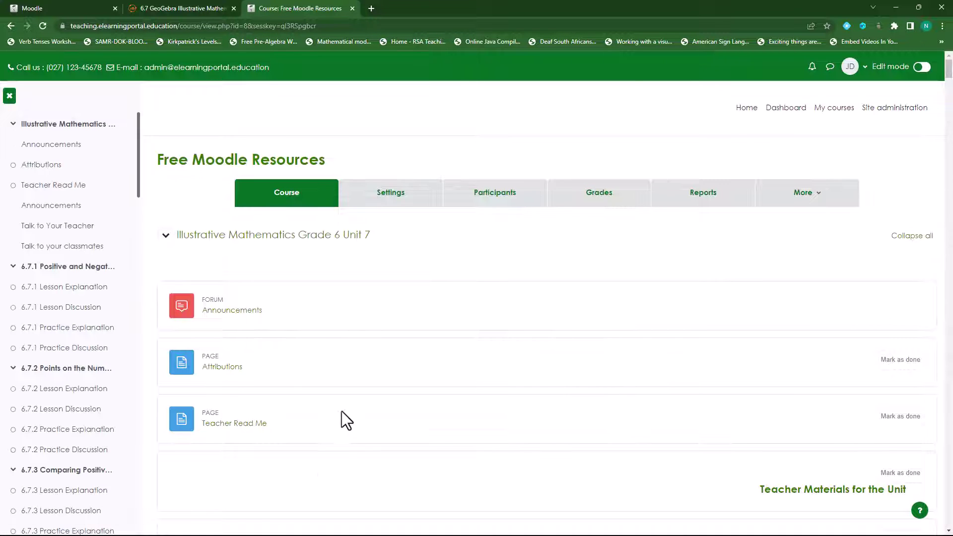
{"action": "scroll", "coordinate": [348, 437], "scroll_direction": "down", "scroll_amount": 1}
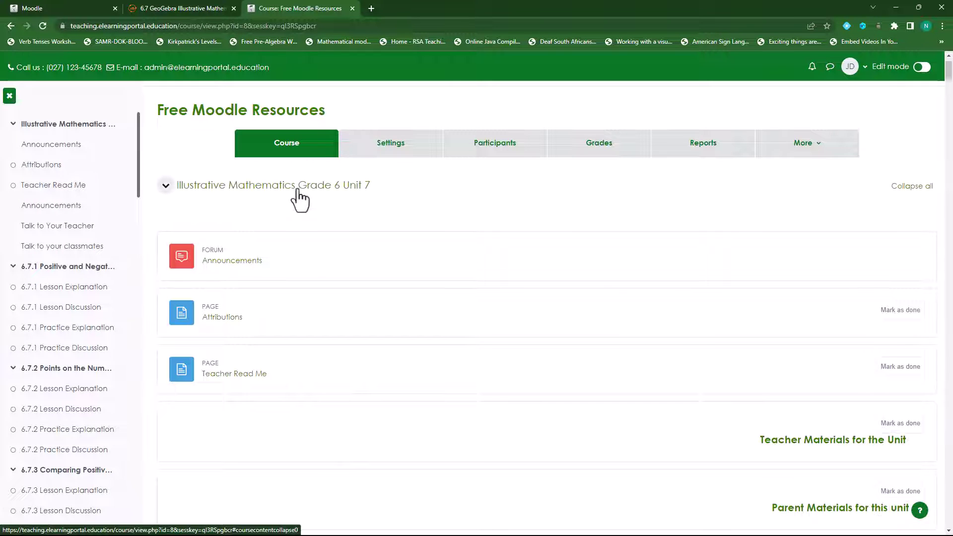
{"action": "scroll", "coordinate": [287, 387], "scroll_direction": "down", "scroll_amount": 6}
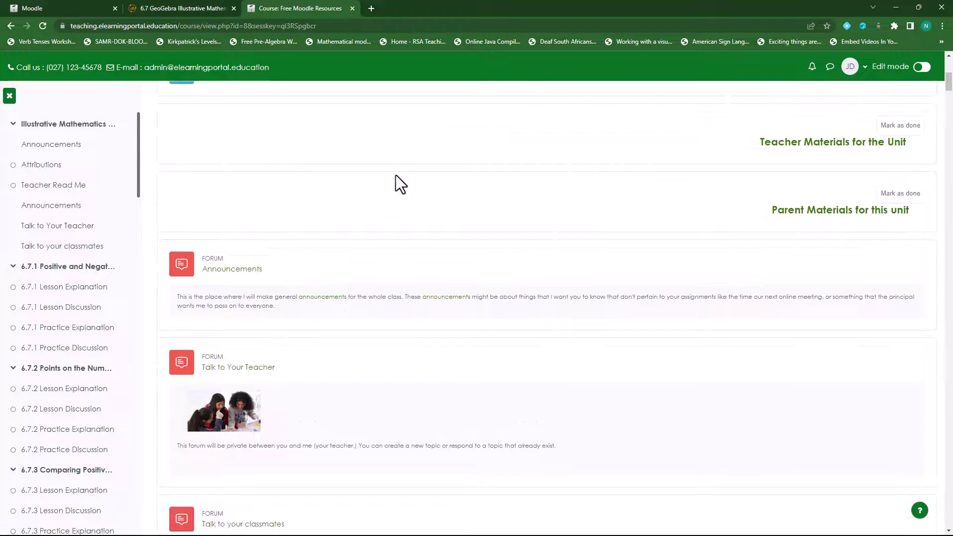
{"action": "scroll", "coordinate": [320, 372], "scroll_direction": "down", "scroll_amount": 2}
{"action": "scroll", "coordinate": [298, 355], "scroll_direction": "down", "scroll_amount": 11}
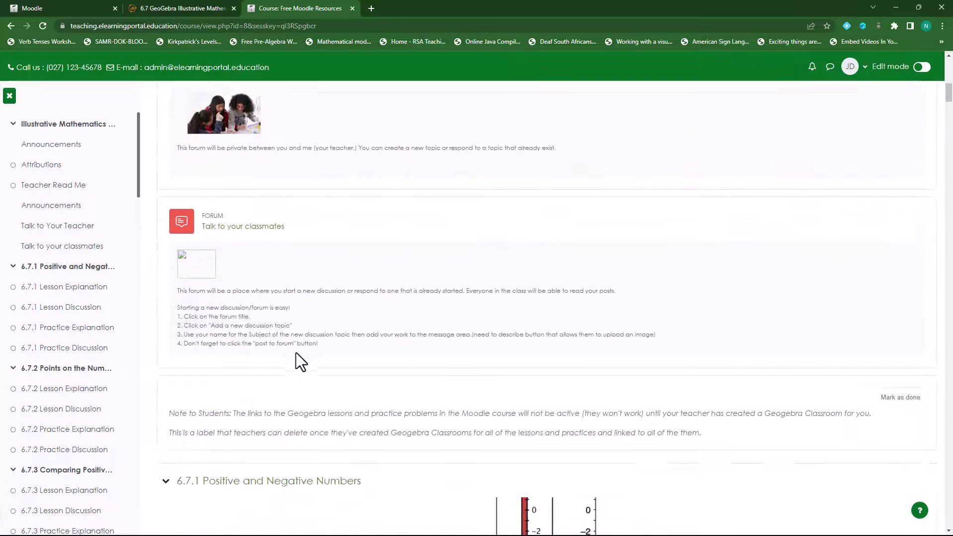
{"action": "scroll", "coordinate": [288, 310], "scroll_direction": "down", "scroll_amount": 10}
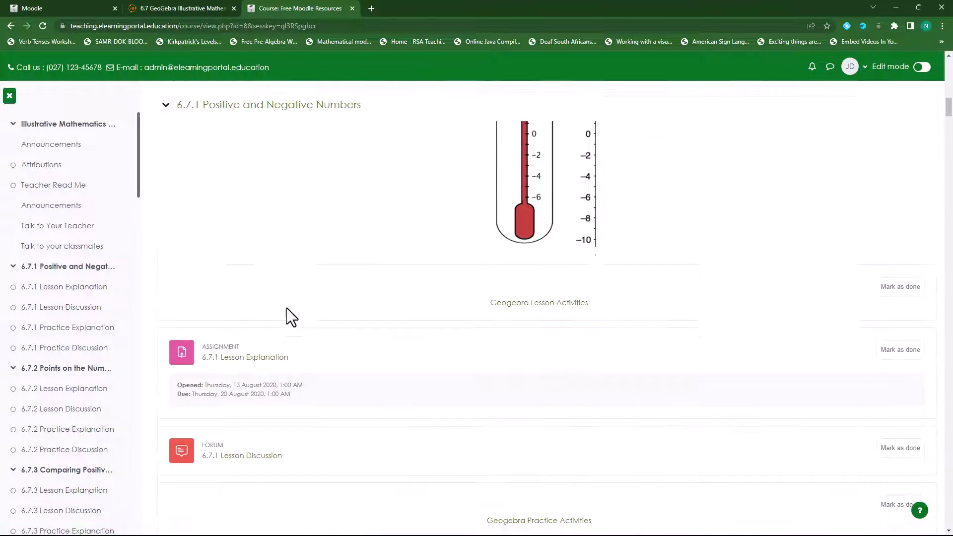
{"action": "scroll", "coordinate": [304, 327], "scroll_direction": "down", "scroll_amount": 3}
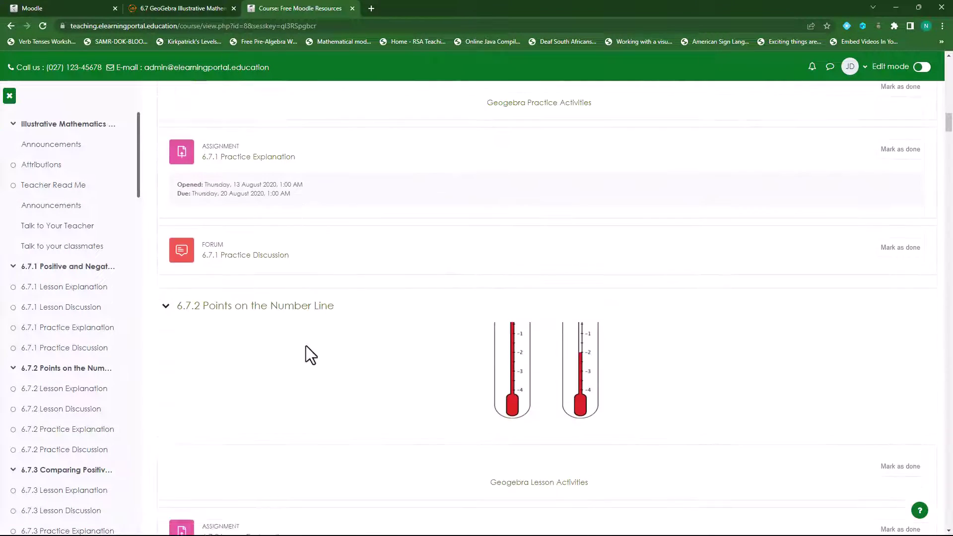
Switch back to the MoodleNet resource page and search all open educational content for "mathematics" again
{"action": "left_click", "coordinate": [198, 7]}
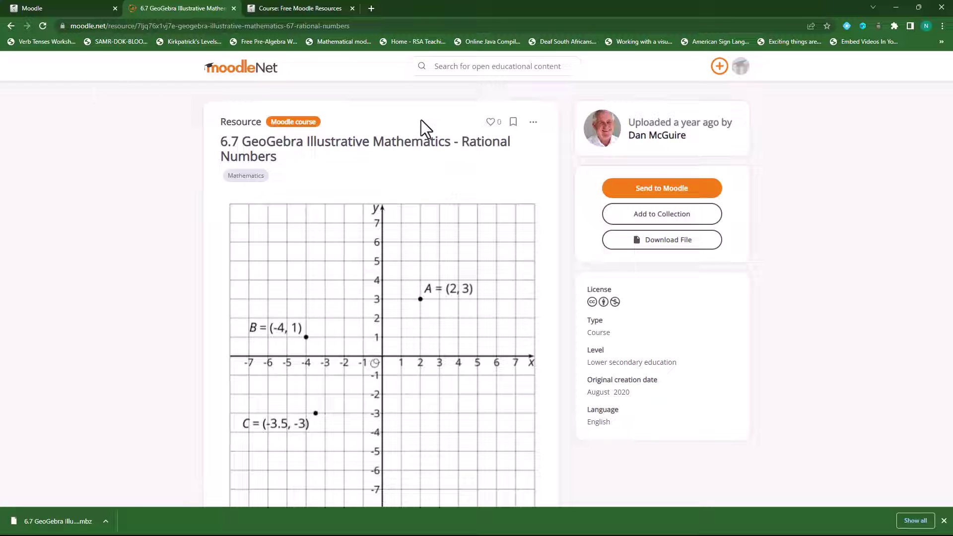
{"action": "left_click", "coordinate": [482, 66]}
{"action": "type", "text": "mathematics"}
{"action": "key", "text": "Return"}
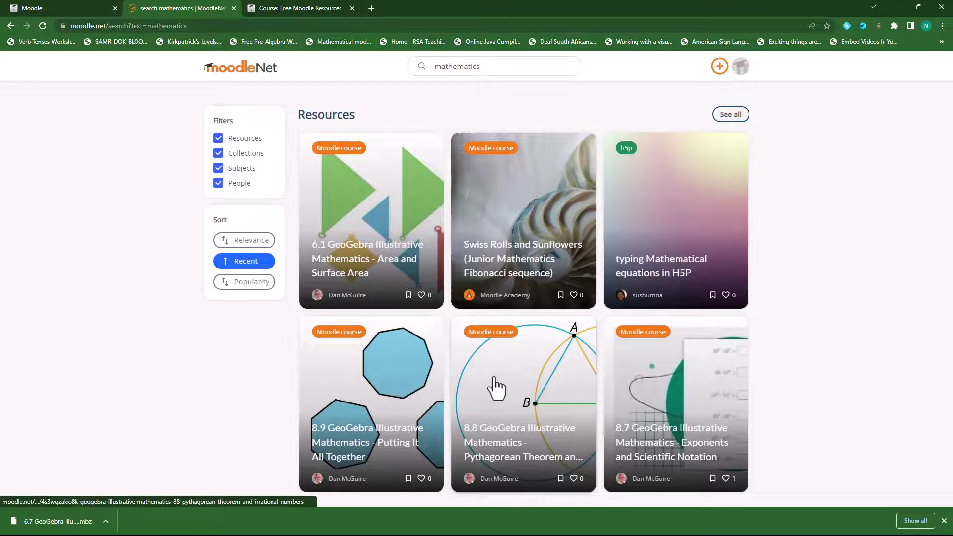
Search MoodleNet for "quiz" instead and look through the matching resources and collections
{"action": "left_click_drag", "start_coordinate": [489, 68], "coordinate": [437, 70]}
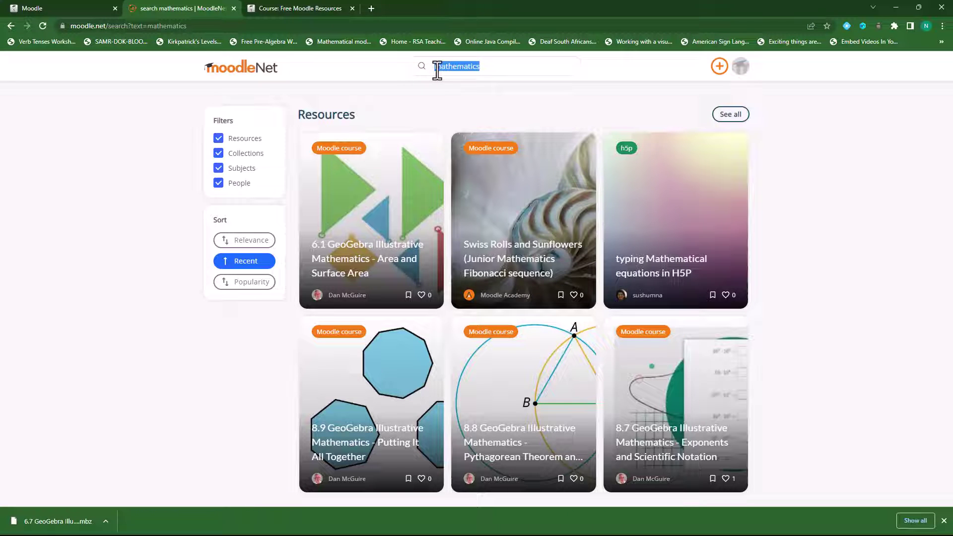
{"action": "type", "text": "su"}
{"action": "type", "text": "iz"}
{"action": "key", "text": "Return"}
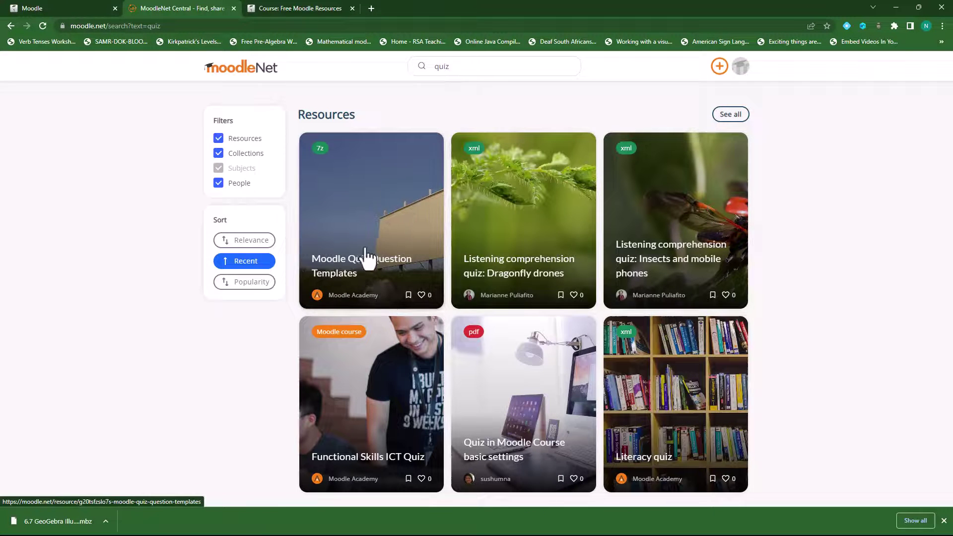
{"action": "scroll", "coordinate": [546, 404], "scroll_direction": "down", "scroll_amount": 2}
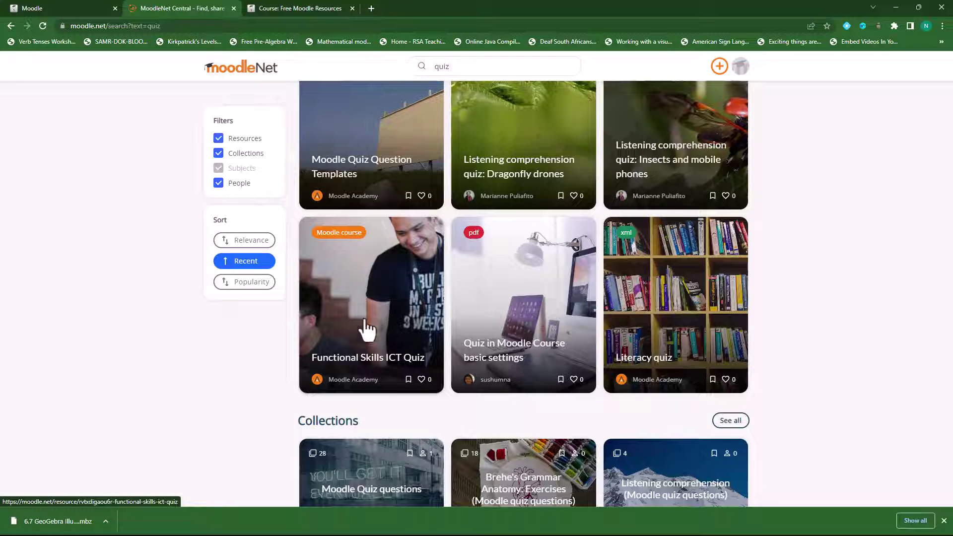
{"action": "left_click", "coordinate": [390, 320]}
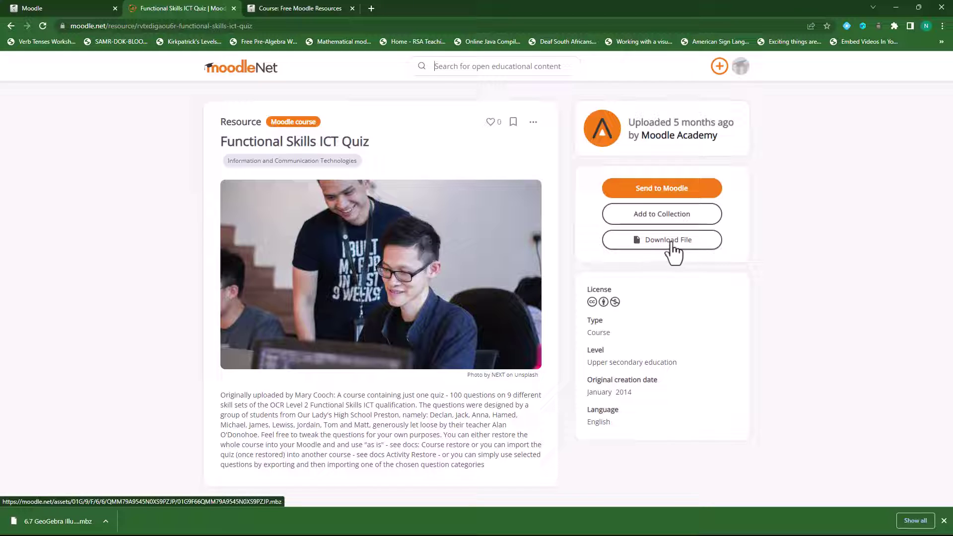
{"action": "left_click", "coordinate": [656, 188]}
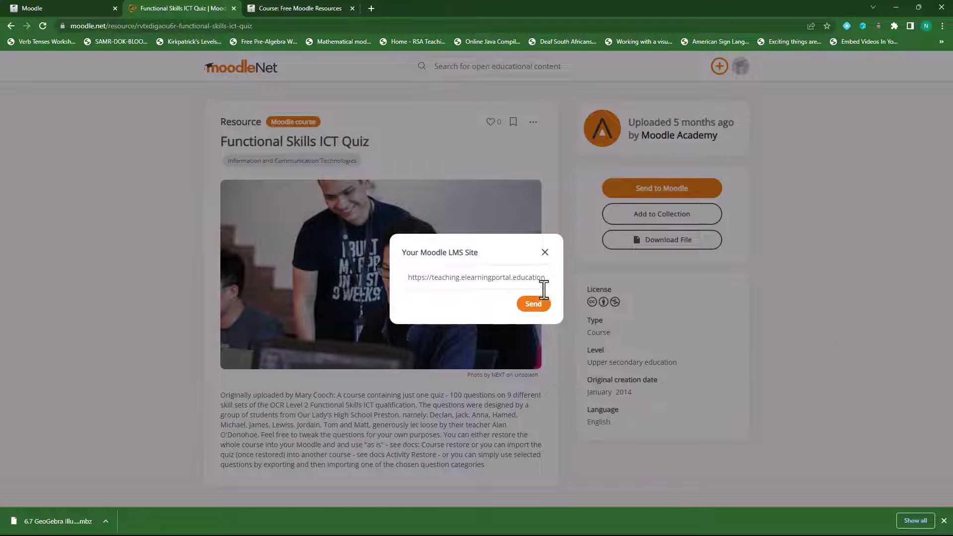
{"action": "left_click", "coordinate": [534, 304]}
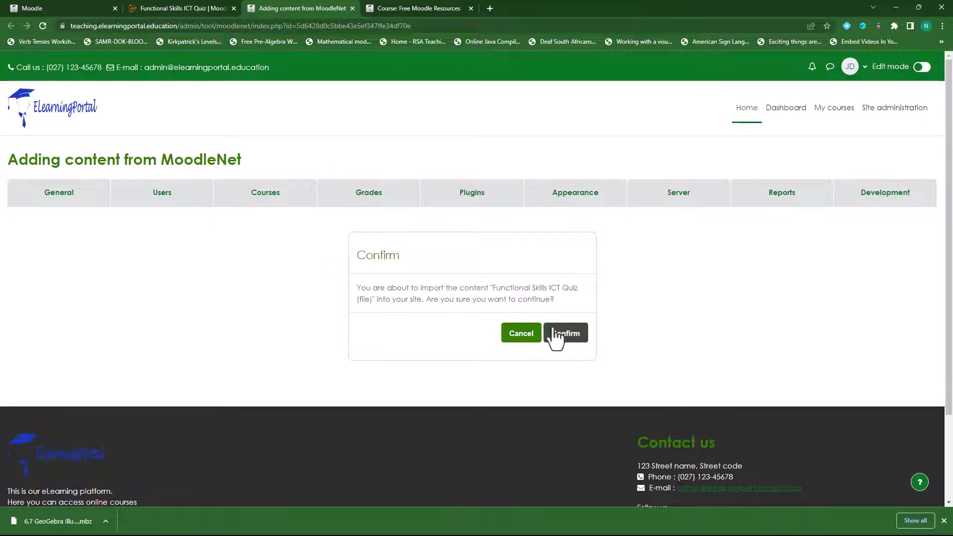
{"action": "left_click", "coordinate": [571, 335]}
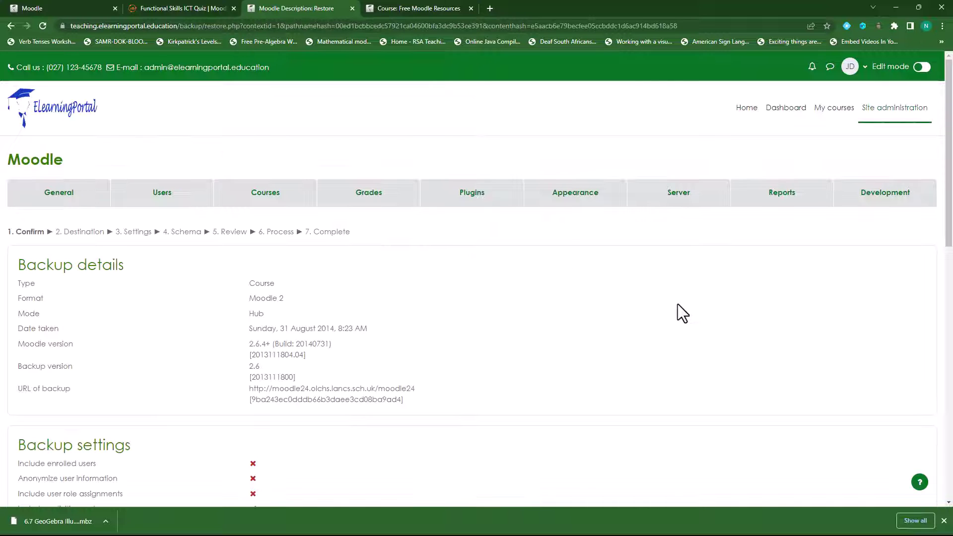
Accept the quiz backup details and choose to merge the backup into the existing Free Moodle Resources course
{"action": "scroll", "coordinate": [334, 320], "scroll_direction": "down", "scroll_amount": 10}
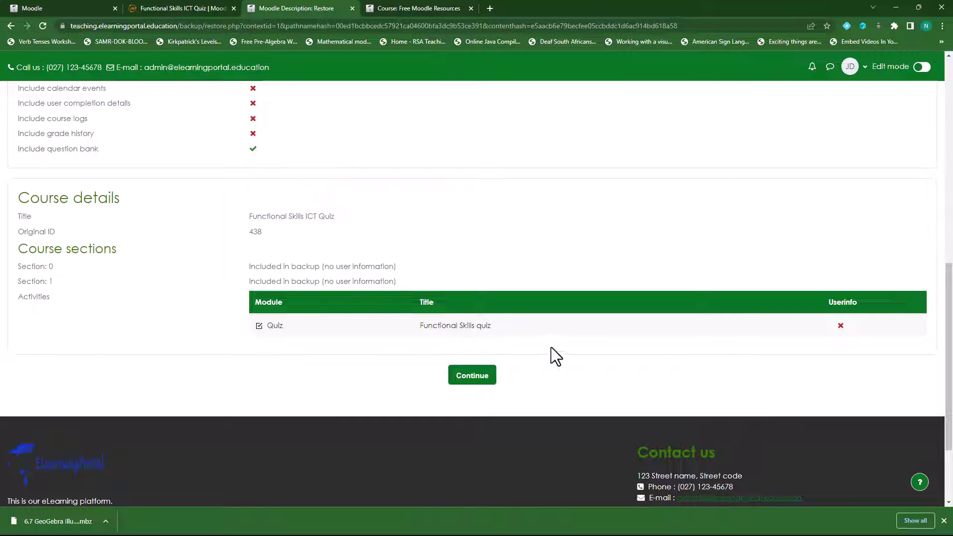
{"action": "left_click", "coordinate": [472, 379]}
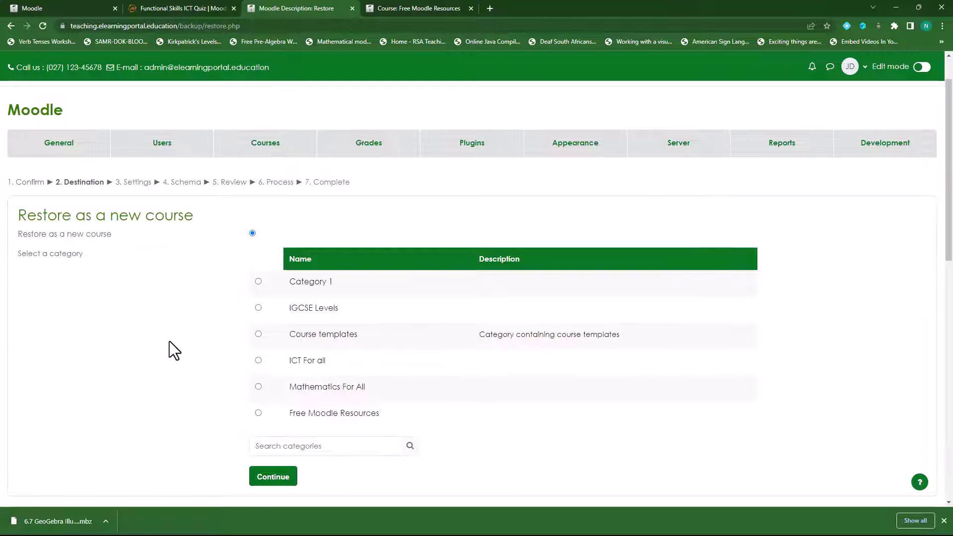
{"action": "scroll", "coordinate": [169, 341], "scroll_direction": "down", "scroll_amount": 3}
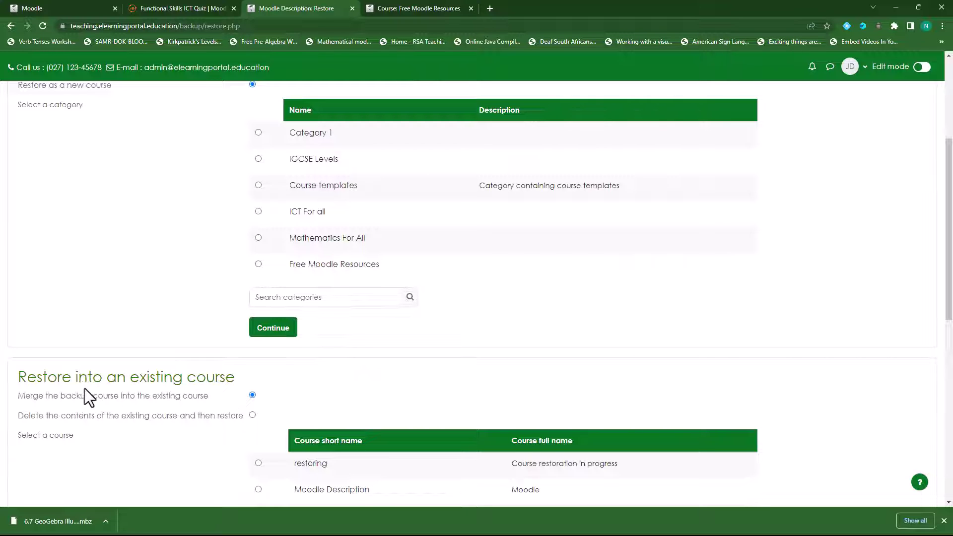
{"action": "scroll", "coordinate": [220, 388], "scroll_direction": "down", "scroll_amount": 3}
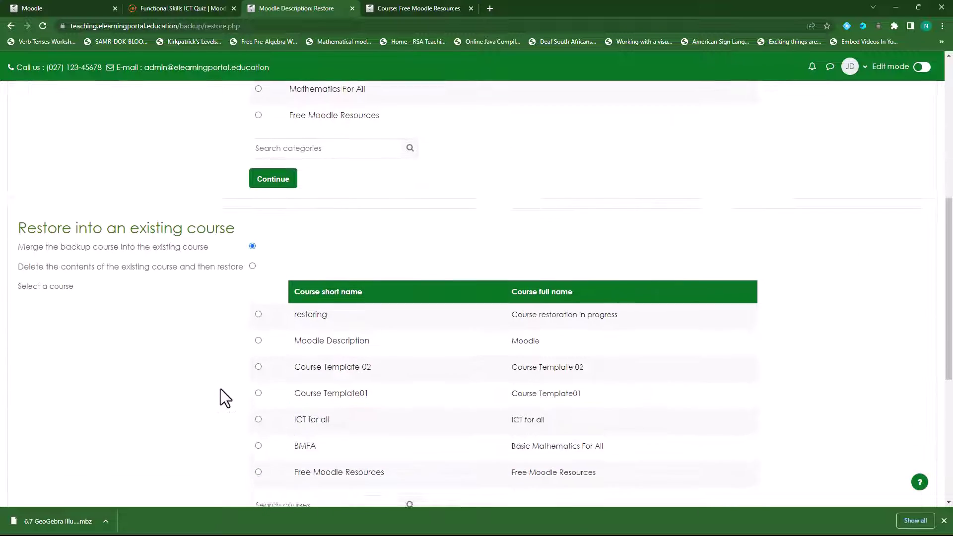
{"action": "scroll", "coordinate": [278, 449], "scroll_direction": "down", "scroll_amount": 1}
{"action": "left_click", "coordinate": [258, 423]}
{"action": "left_click", "coordinate": [272, 487]}
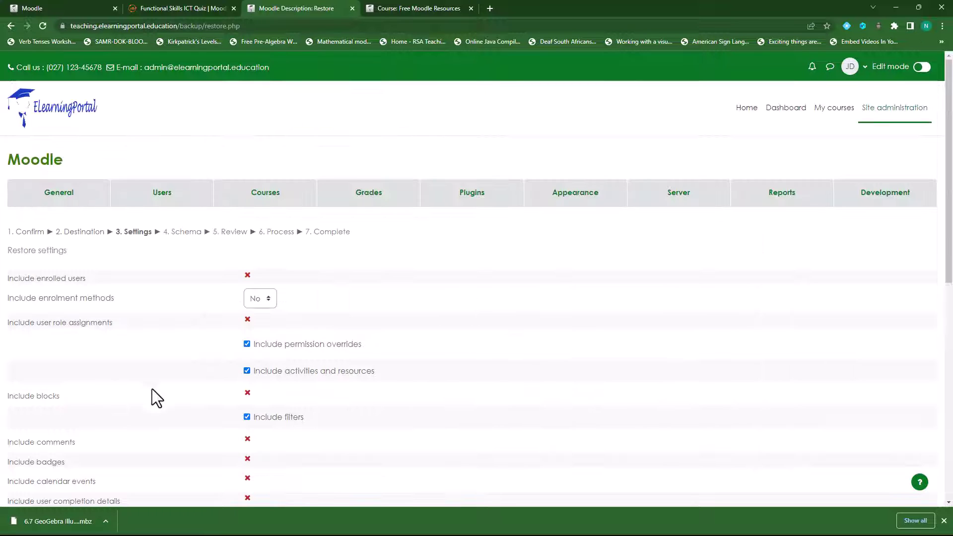
Accept the default restore settings and the included Functional Skills quiz section, and perform the restore
{"action": "scroll", "coordinate": [332, 361], "scroll_direction": "down", "scroll_amount": 1}
{"action": "scroll", "coordinate": [388, 362], "scroll_direction": "down", "scroll_amount": 2}
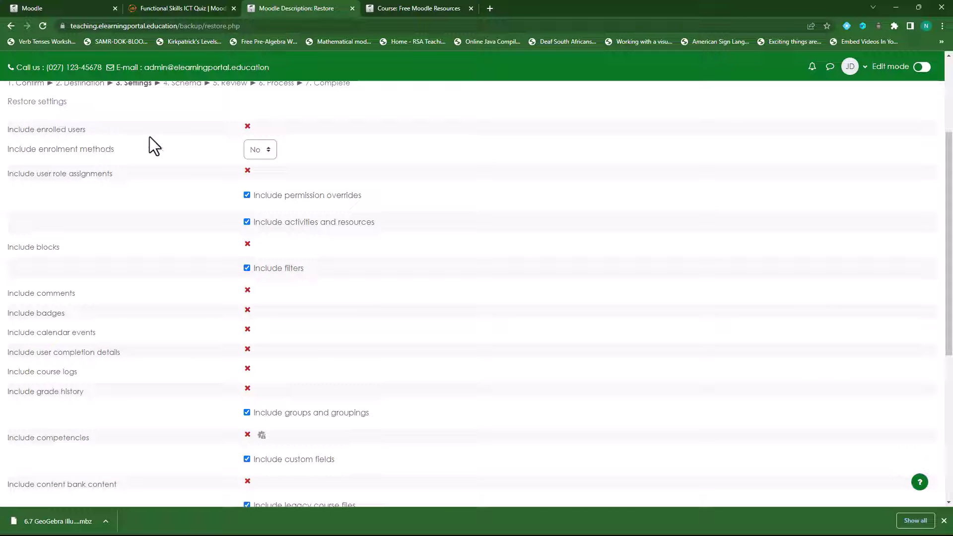
{"action": "scroll", "coordinate": [146, 272], "scroll_direction": "down", "scroll_amount": 5}
{"action": "left_click", "coordinate": [300, 248]}
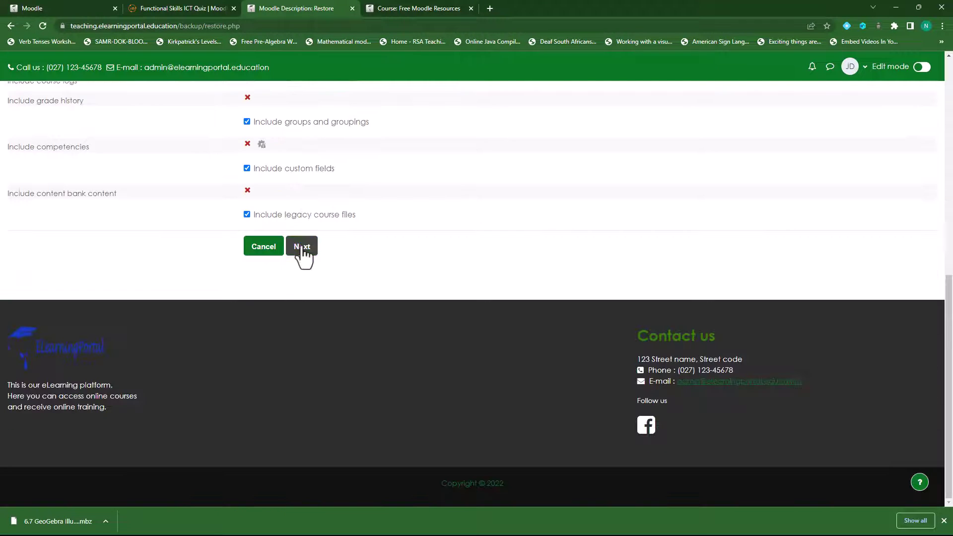
{"action": "scroll", "coordinate": [318, 358], "scroll_direction": "down", "scroll_amount": 5}
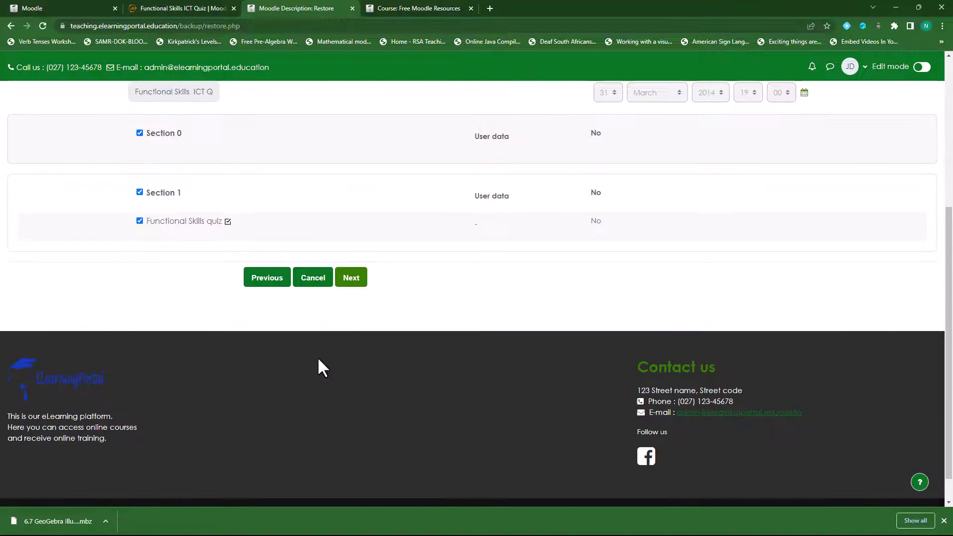
{"action": "left_click", "coordinate": [349, 282]}
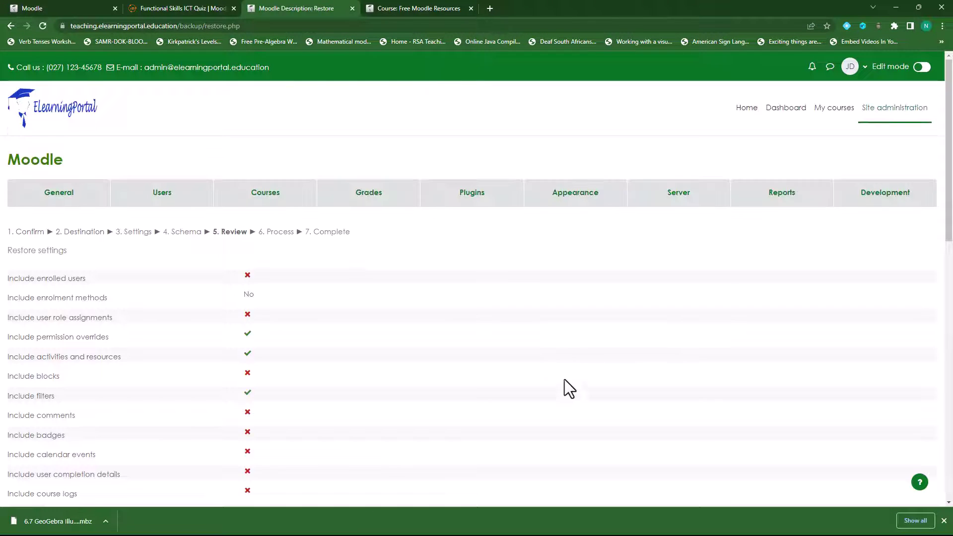
{"action": "scroll", "coordinate": [565, 380], "scroll_direction": "down", "scroll_amount": 10}
{"action": "left_click", "coordinate": [372, 403]}
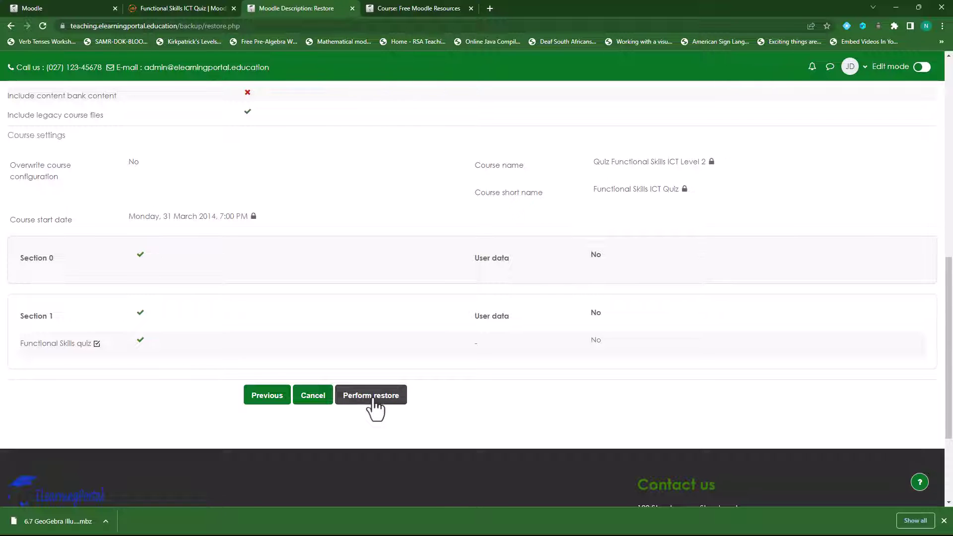
{"action": "left_click", "coordinate": [374, 400]}
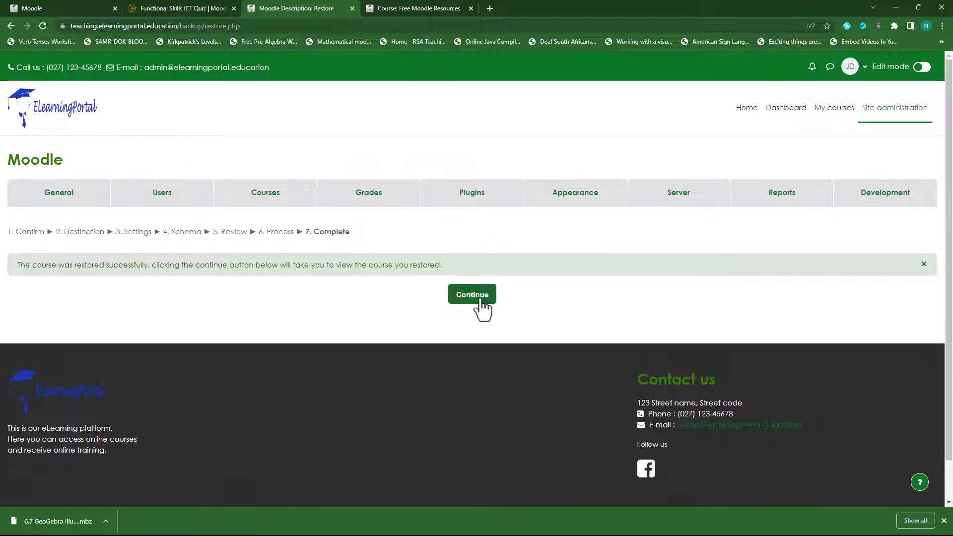
Go to the restored Free Moodle Resources course, find the Functional Skills quiz under 6.7.1 Positive and Negative Numbers, and open it
{"action": "left_click", "coordinate": [478, 298]}
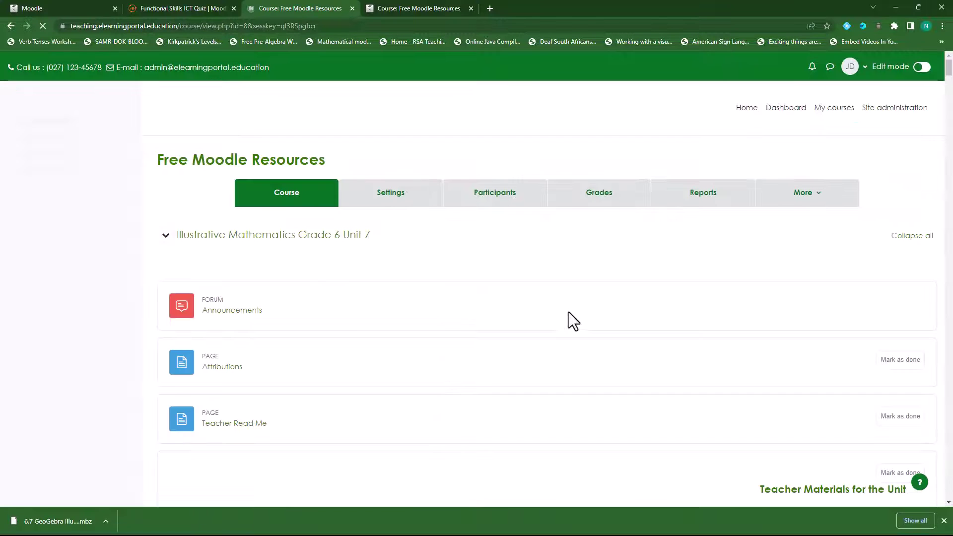
{"action": "scroll", "coordinate": [349, 316], "scroll_direction": "down", "scroll_amount": 3}
{"action": "scroll", "coordinate": [349, 315], "scroll_direction": "down", "scroll_amount": 8}
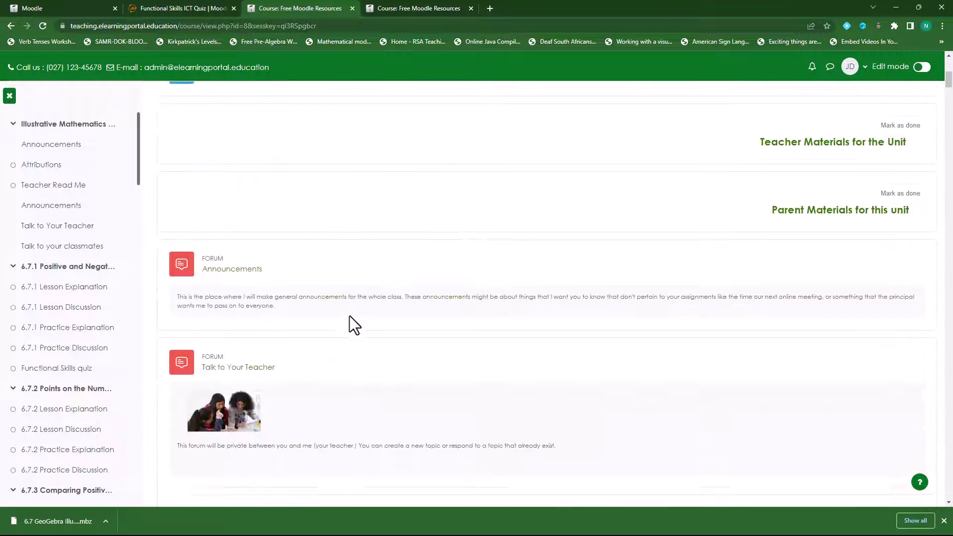
{"action": "scroll", "coordinate": [409, 347], "scroll_direction": "down", "scroll_amount": 15}
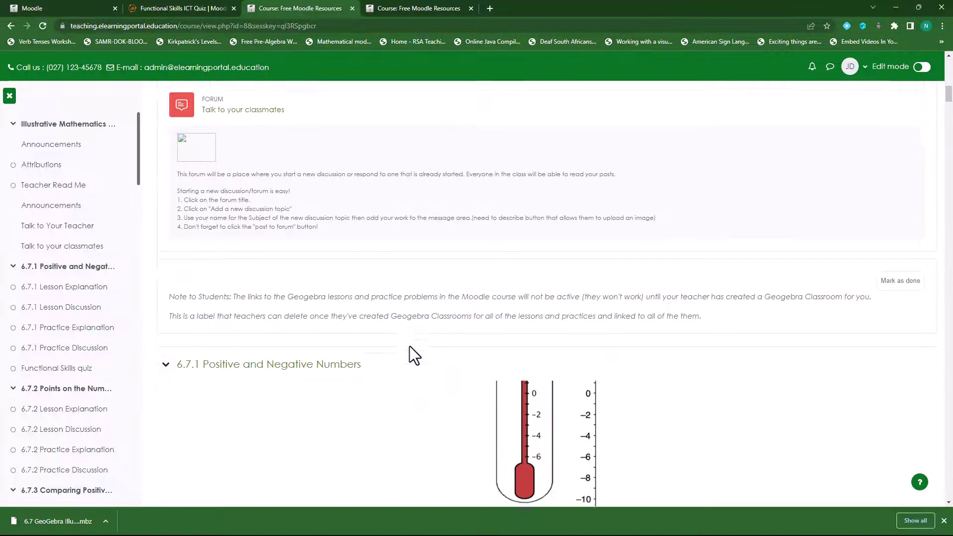
{"action": "scroll", "coordinate": [403, 353], "scroll_direction": "up", "scroll_amount": 4}
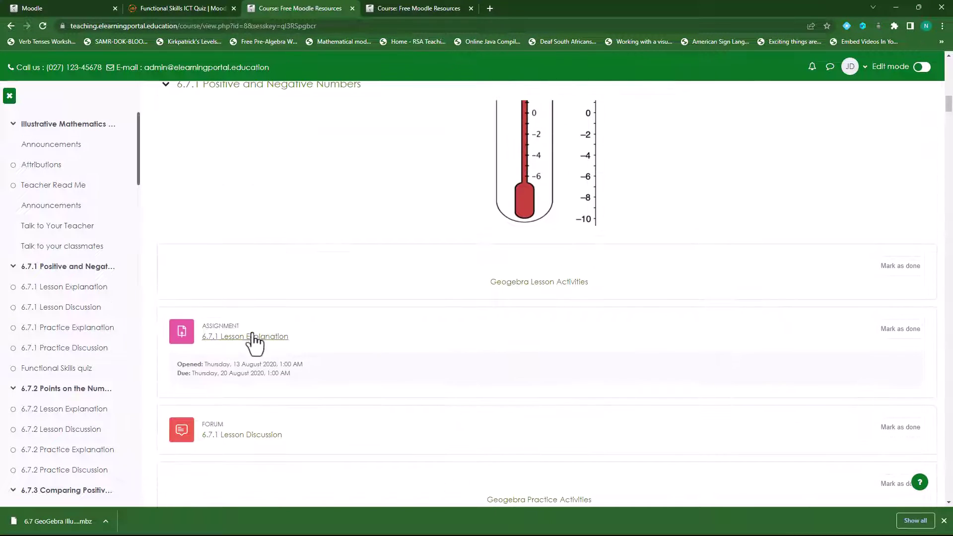
{"action": "scroll", "coordinate": [254, 342], "scroll_direction": "down", "scroll_amount": 9}
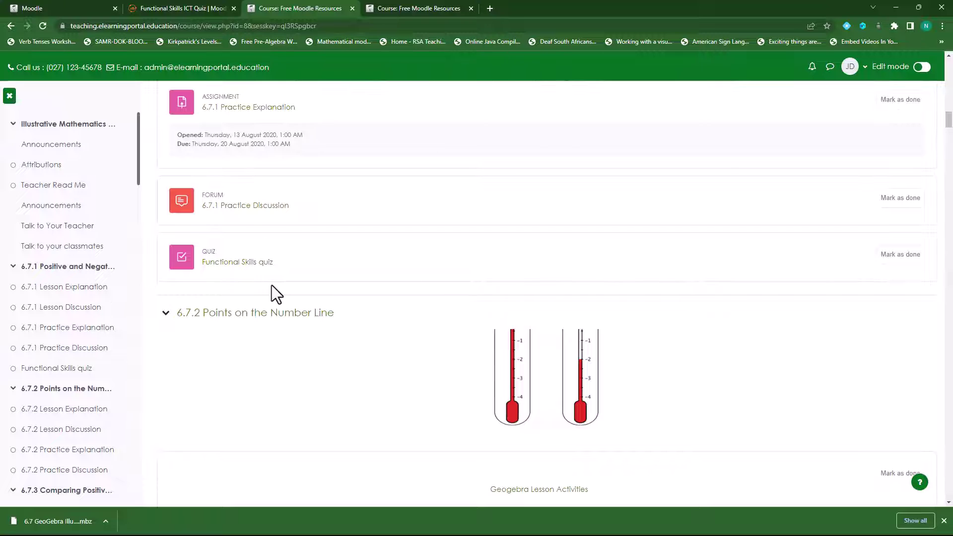
{"action": "left_click", "coordinate": [234, 266]}
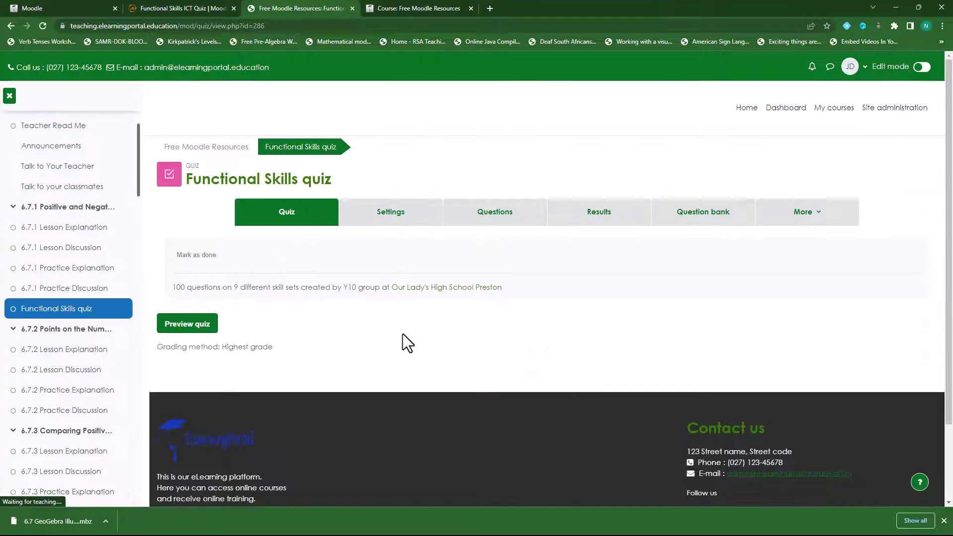
Preview the Functional Skills quiz and look through its search engine questions
{"action": "left_click", "coordinate": [189, 328]}
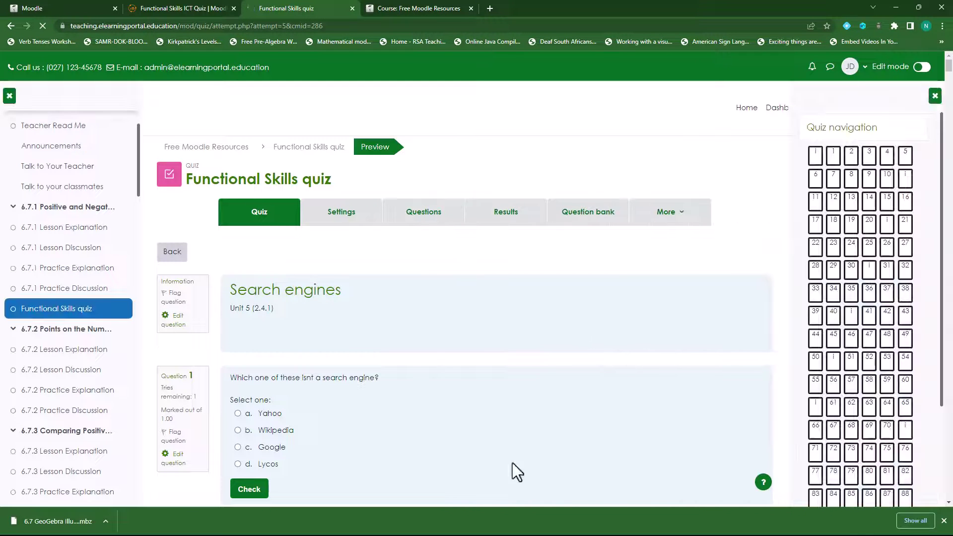
{"action": "scroll", "coordinate": [294, 375], "scroll_direction": "down", "scroll_amount": 12}
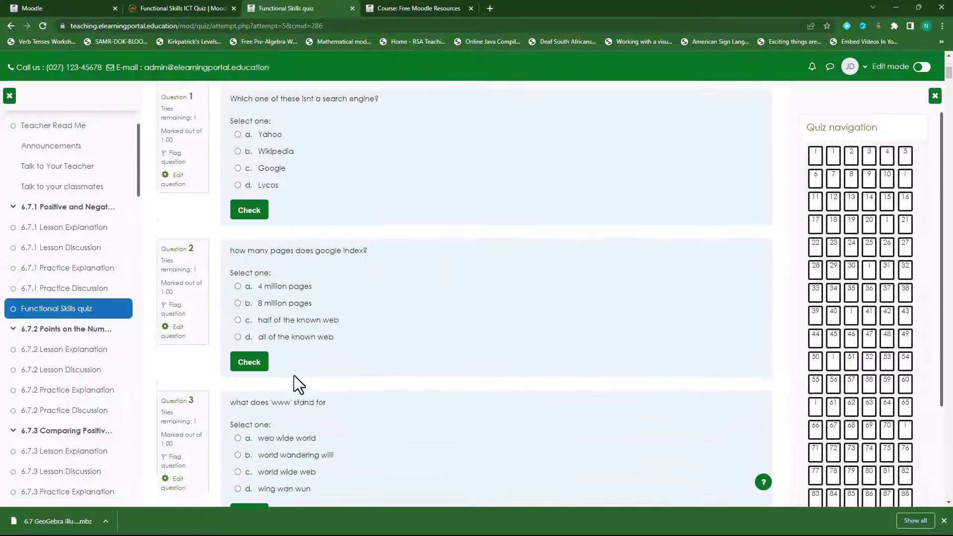
{"action": "scroll", "coordinate": [294, 376], "scroll_direction": "down", "scroll_amount": 8}
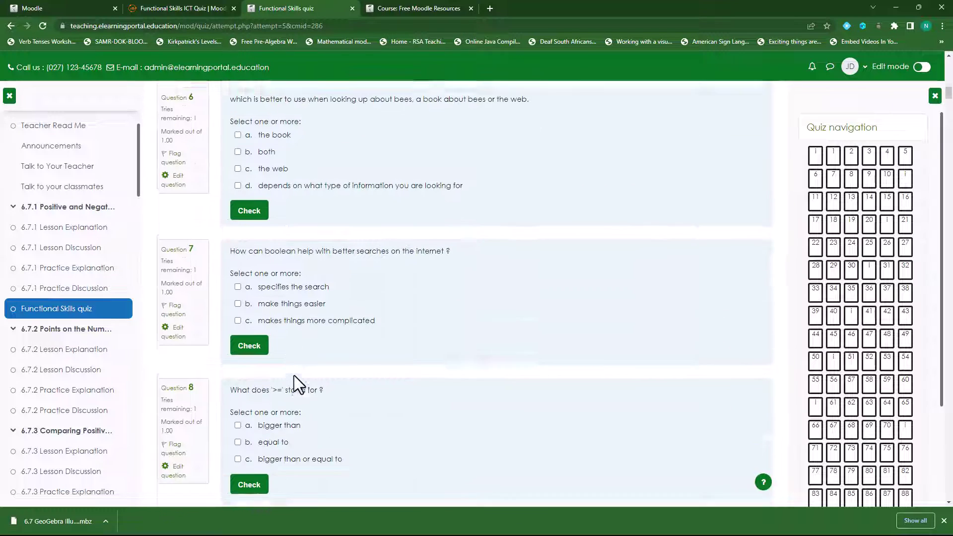
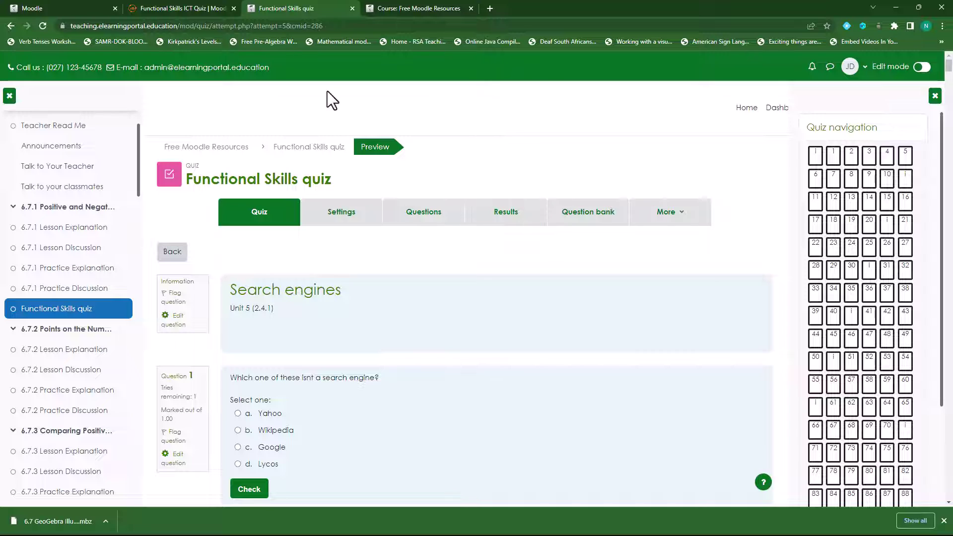
Switch back to MoodleNet, search for "Book", show all matching resources, and browse through them
{"action": "left_click", "coordinate": [174, 7]}
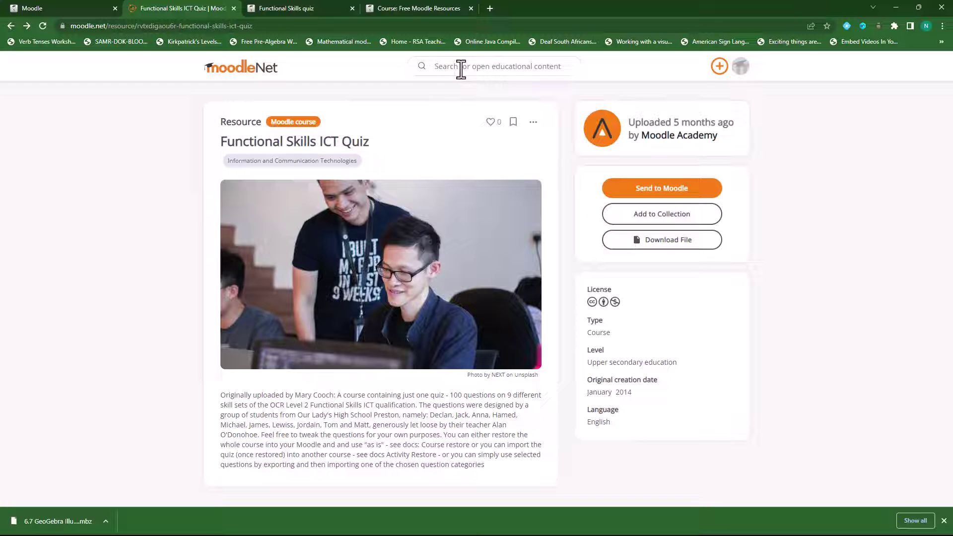
{"action": "type", "text": "Book"}
{"action": "key", "text": "Return"}
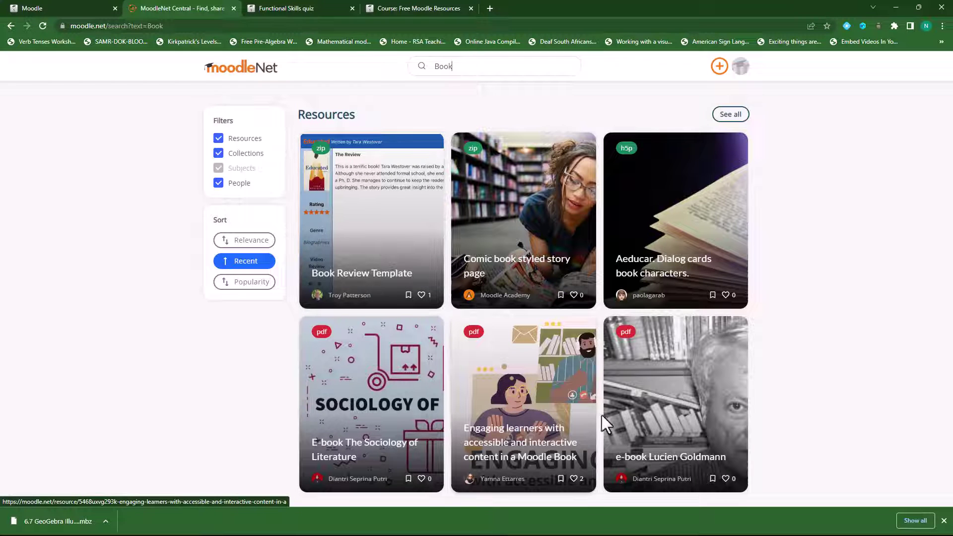
{"action": "left_click", "coordinate": [731, 115]}
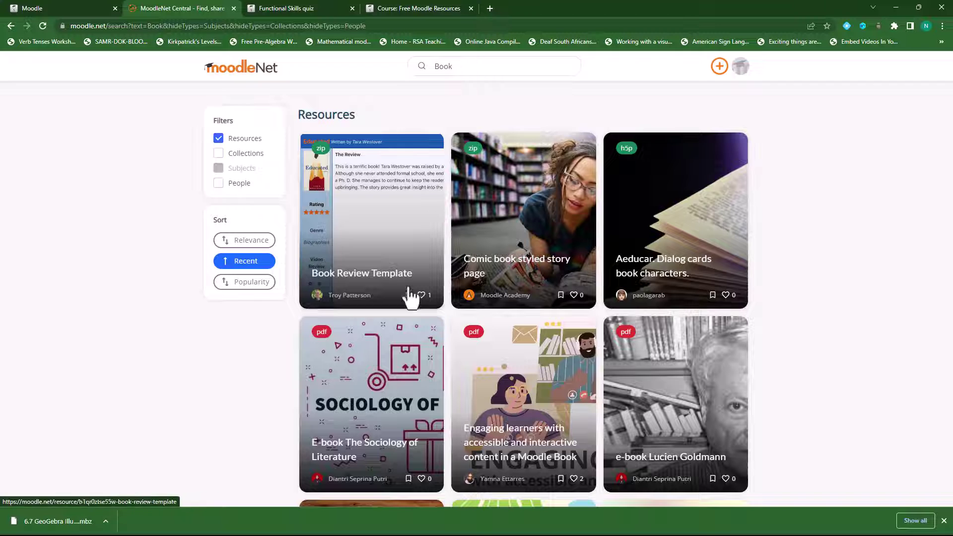
{"action": "scroll", "coordinate": [559, 390], "scroll_direction": "down", "scroll_amount": 2}
{"action": "scroll", "coordinate": [559, 390], "scroll_direction": "down", "scroll_amount": 3}
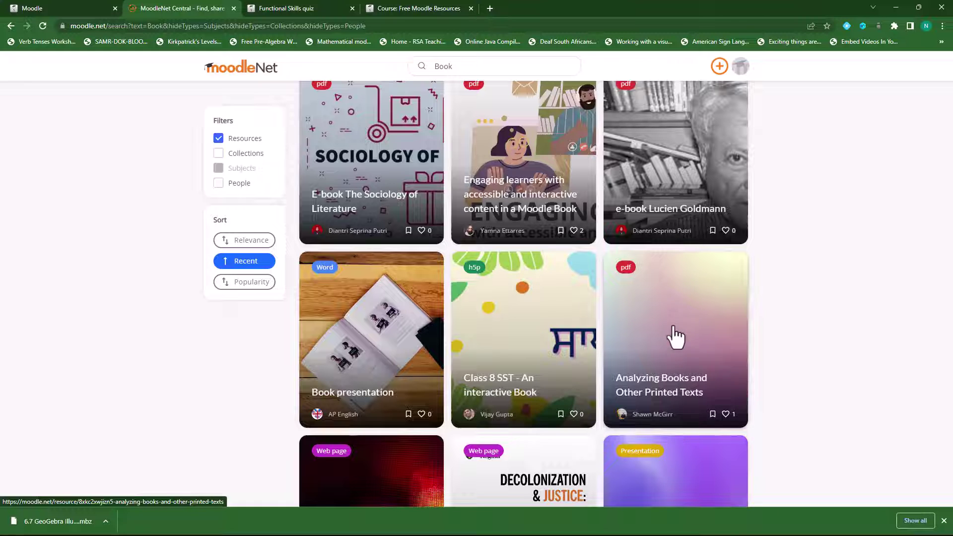
{"action": "scroll", "coordinate": [709, 358], "scroll_direction": "down", "scroll_amount": 2}
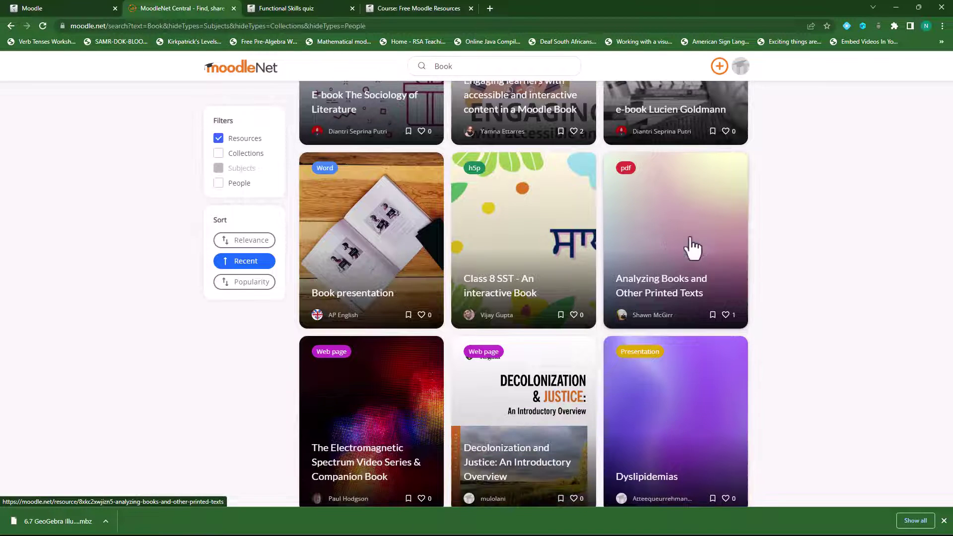
{"action": "scroll", "coordinate": [664, 404], "scroll_direction": "down", "scroll_amount": 4}
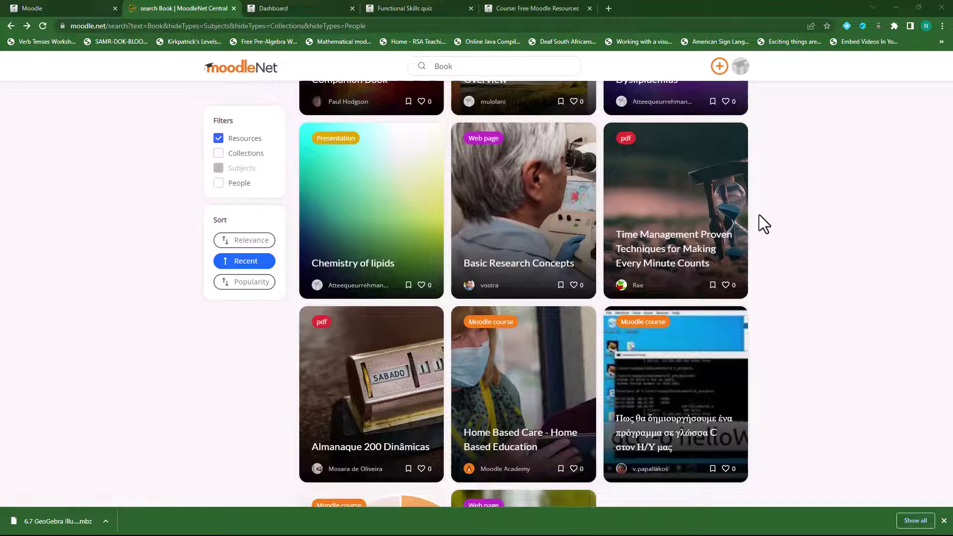
Open the Time Management Proven Techniques for Making Every Minute Counts PDF, send it to the Moodle site, and confirm the import
{"action": "left_click", "coordinate": [664, 254]}
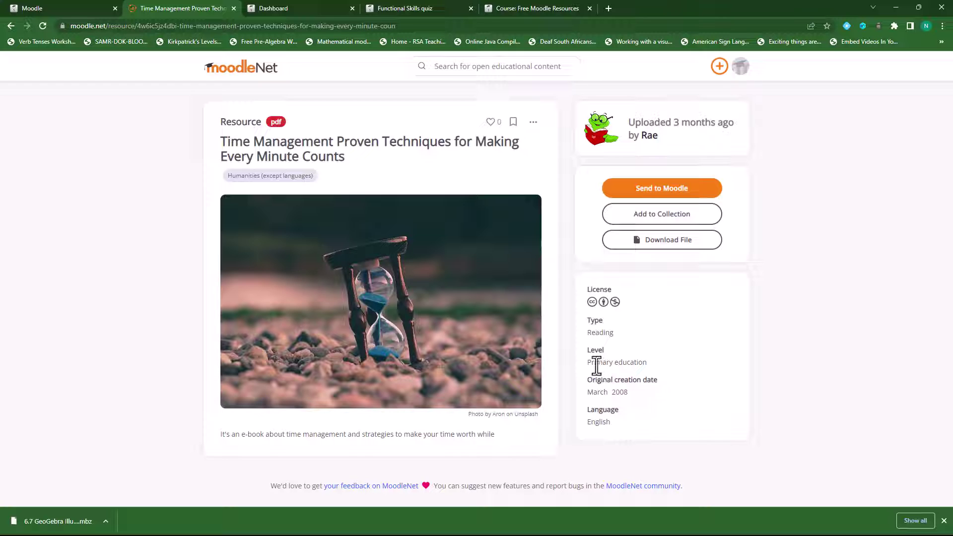
{"action": "left_click", "coordinate": [670, 195]}
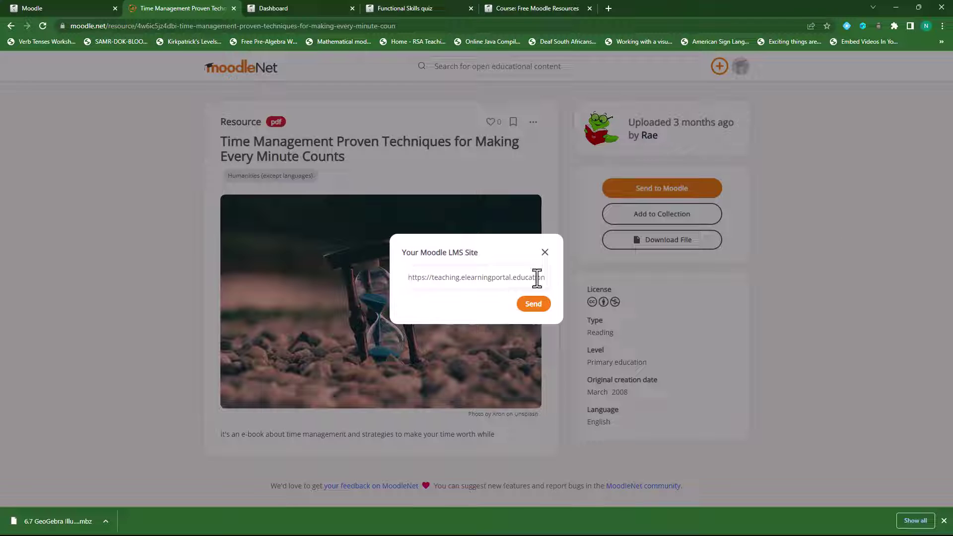
{"action": "left_click", "coordinate": [533, 305]}
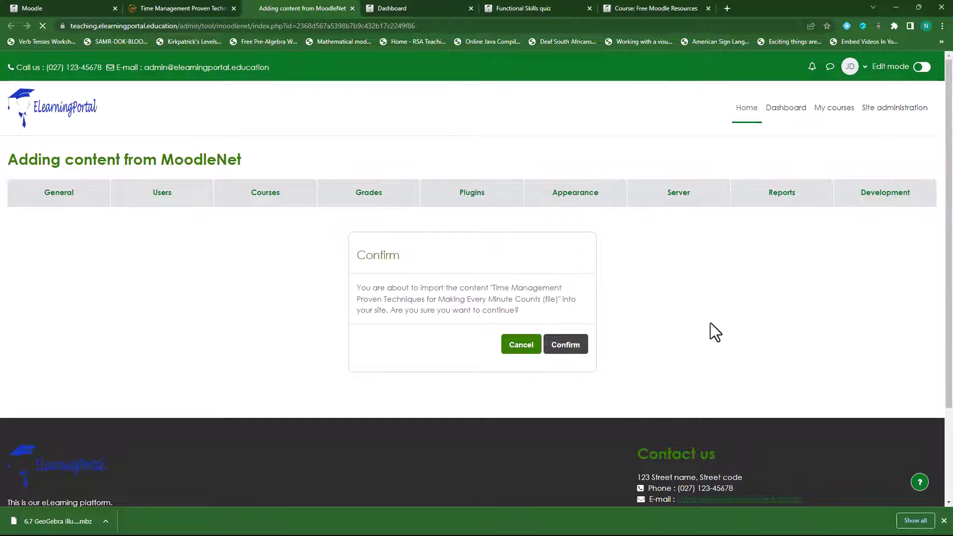
{"action": "key", "text": "Return"}
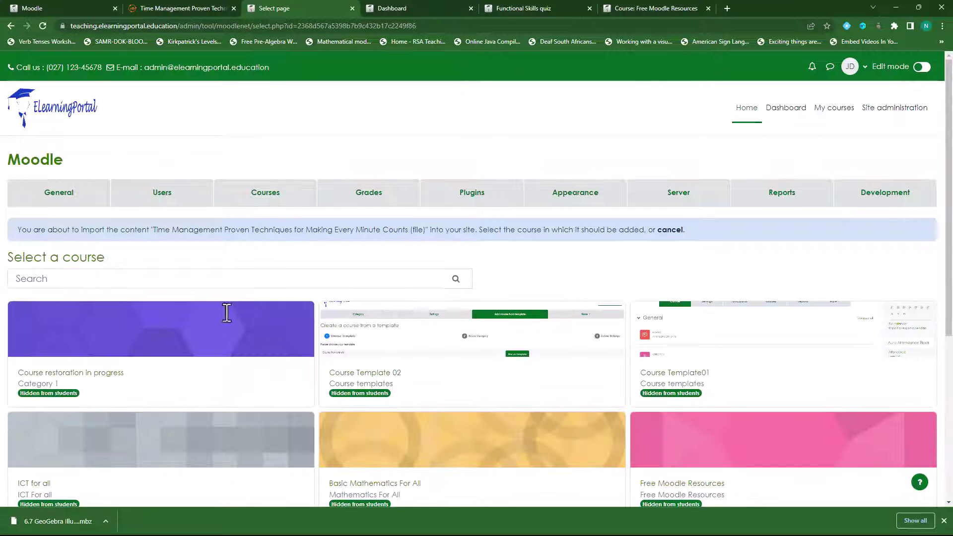
Import the Time Management PDF into the Free Moodle Resources course as a file resource
{"action": "scroll", "coordinate": [228, 288], "scroll_direction": "down", "scroll_amount": 2}
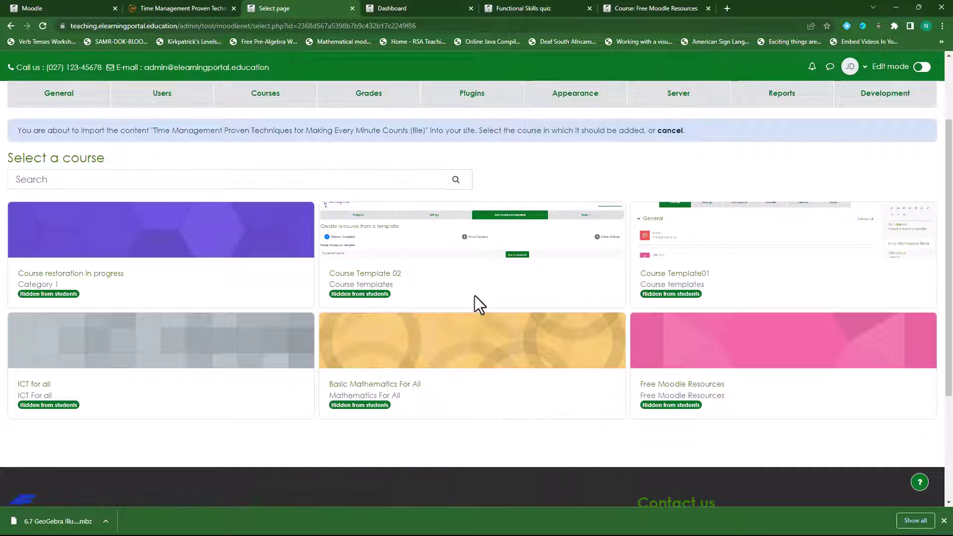
{"action": "left_click", "coordinate": [705, 386]}
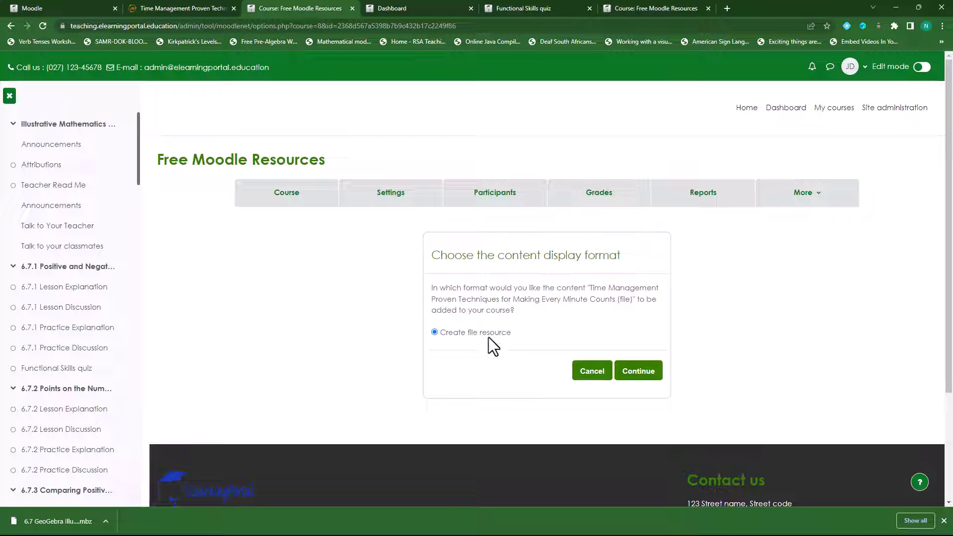
{"action": "left_click", "coordinate": [639, 373]}
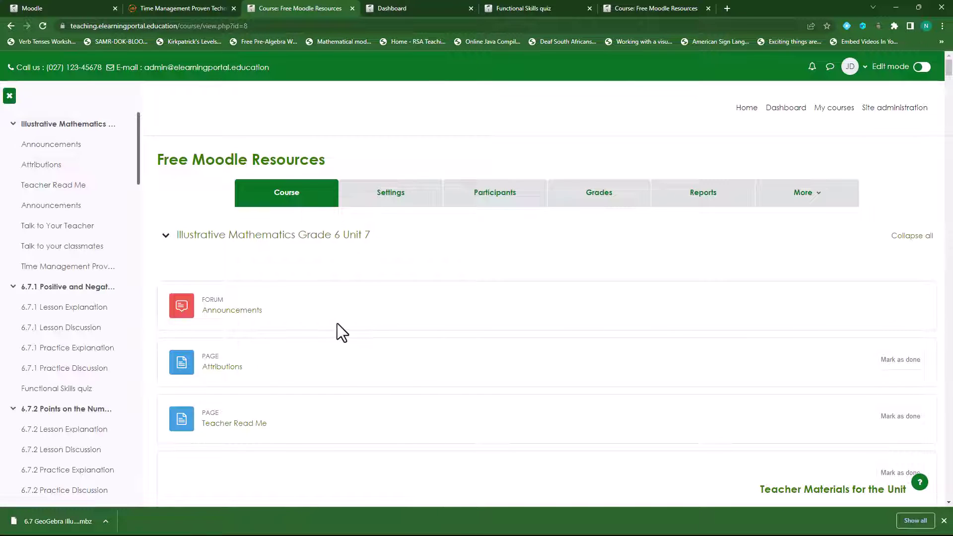
Find the imported Time Management file above 6.7.1 Positive and Negative Numbers, open it to check the PDF, and return to the course
{"action": "scroll", "coordinate": [329, 383], "scroll_direction": "down", "scroll_amount": 2}
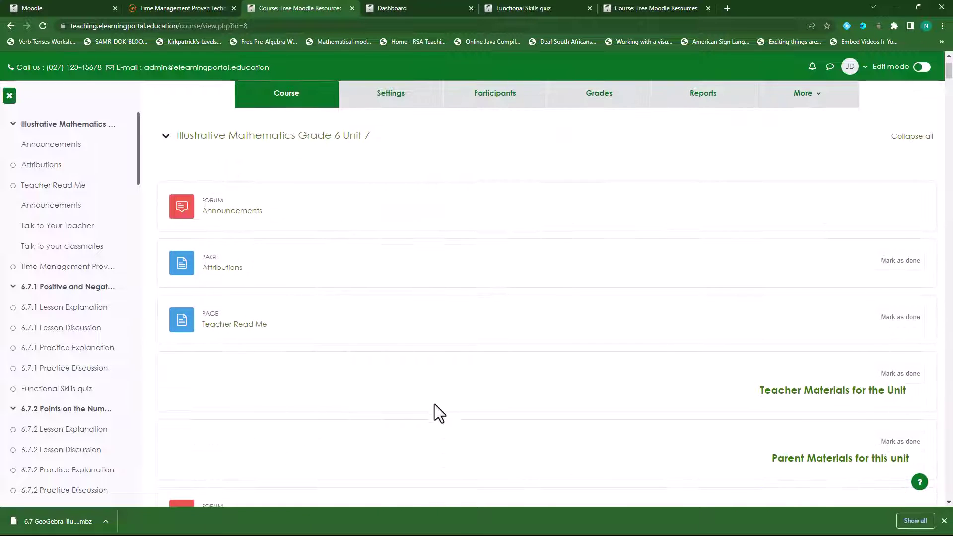
{"action": "scroll", "coordinate": [432, 406], "scroll_direction": "down", "scroll_amount": 3}
{"action": "scroll", "coordinate": [431, 406], "scroll_direction": "down", "scroll_amount": 13}
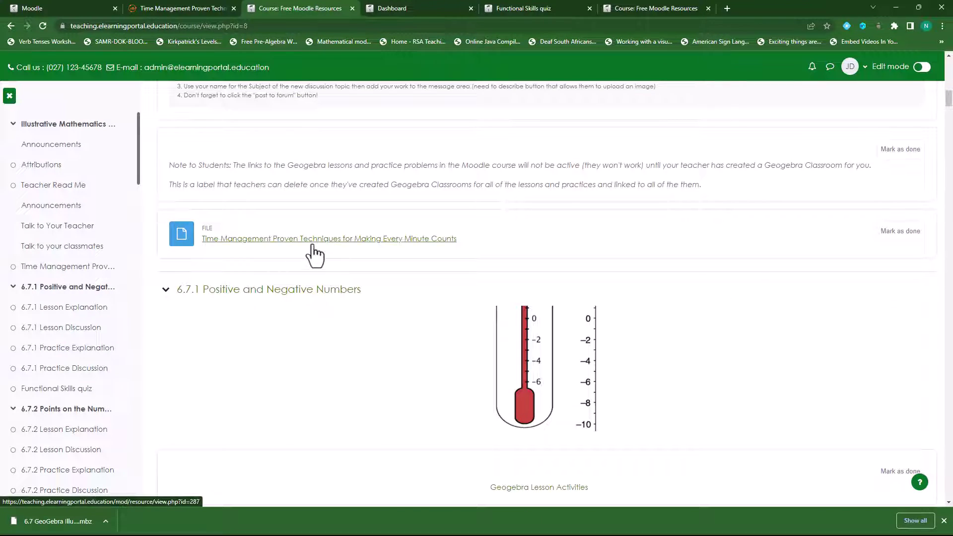
{"action": "left_click", "coordinate": [334, 242]}
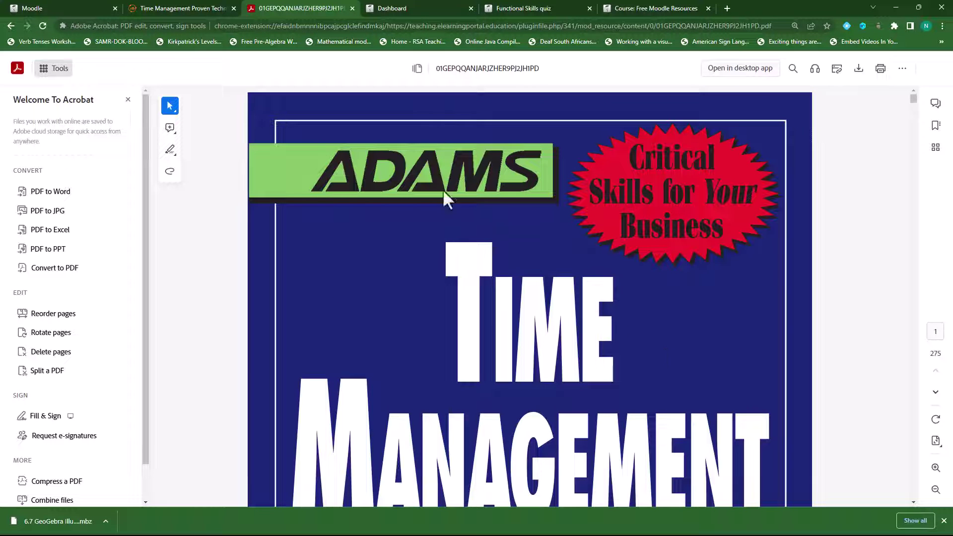
{"action": "left_click", "coordinate": [8, 23]}
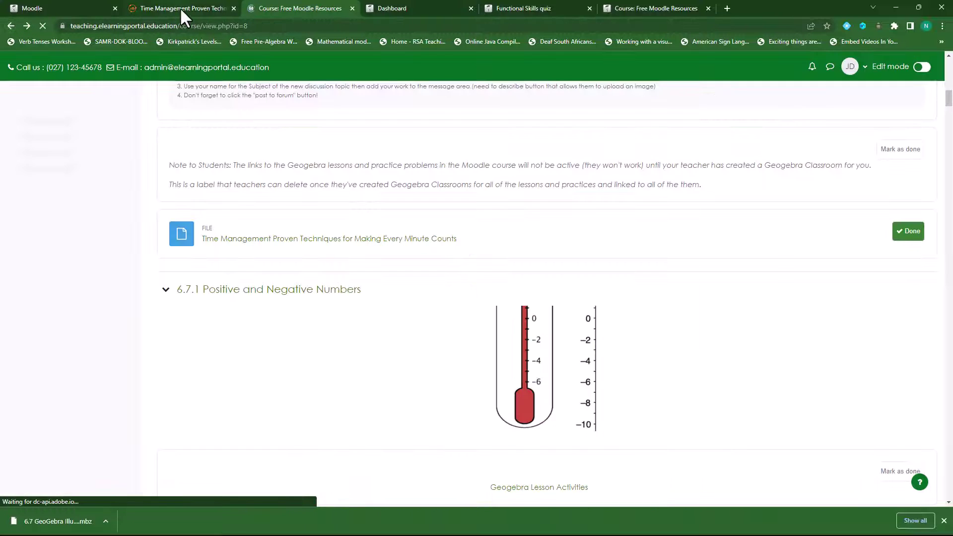
Review the Time Management resource page on MoodleNet and go back to the Free Moodle Resources course
{"action": "left_click", "coordinate": [180, 8]}
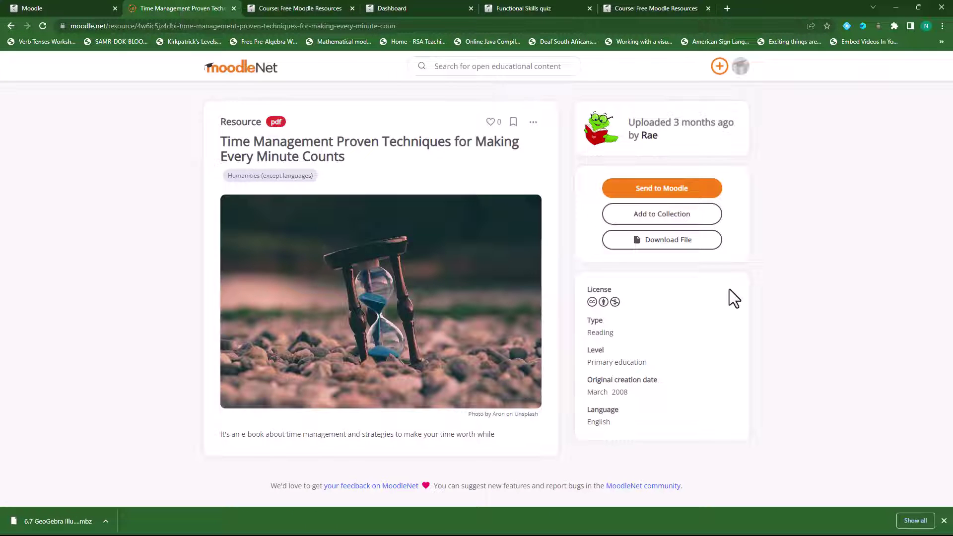
{"action": "left_click", "coordinate": [673, 243]}
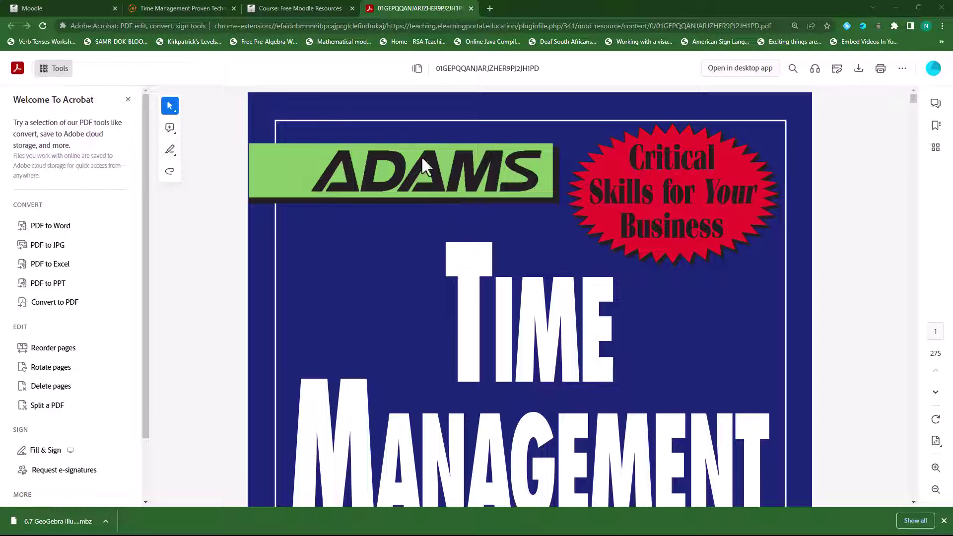
{"action": "left_click", "coordinate": [317, 8]}
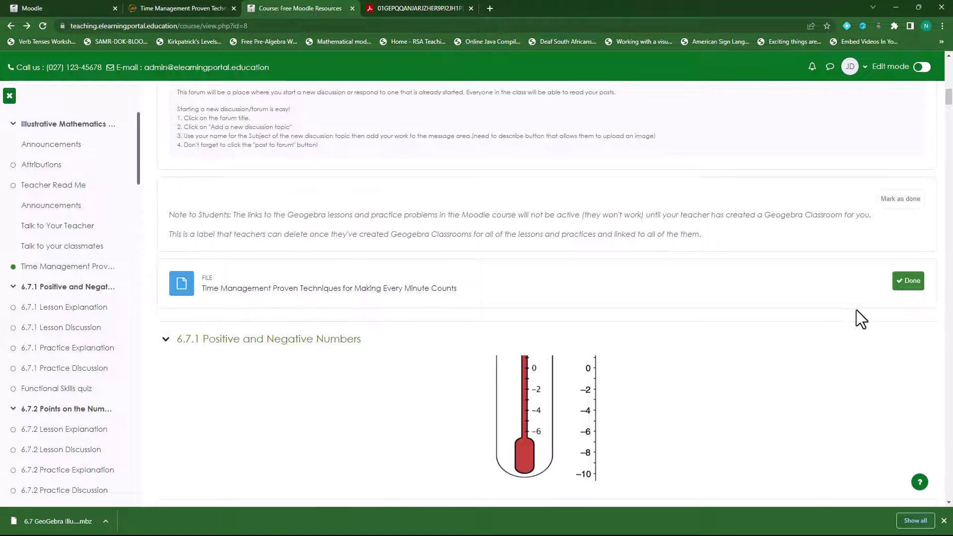
Turn on edit mode for the course and open the settings of the Time Management file
{"action": "left_click", "coordinate": [925, 68]}
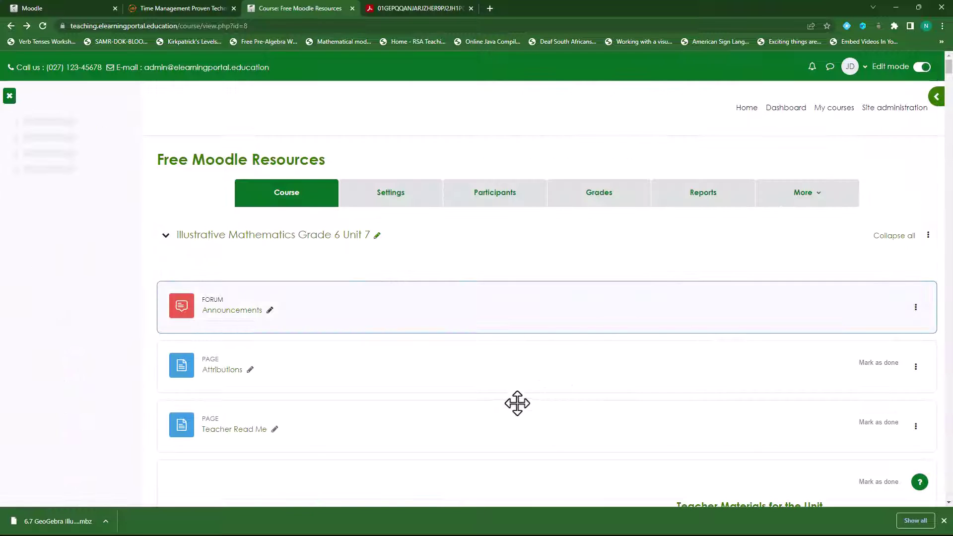
{"action": "scroll", "coordinate": [517, 400], "scroll_direction": "down", "scroll_amount": 5}
{"action": "scroll", "coordinate": [517, 397], "scroll_direction": "down", "scroll_amount": 15}
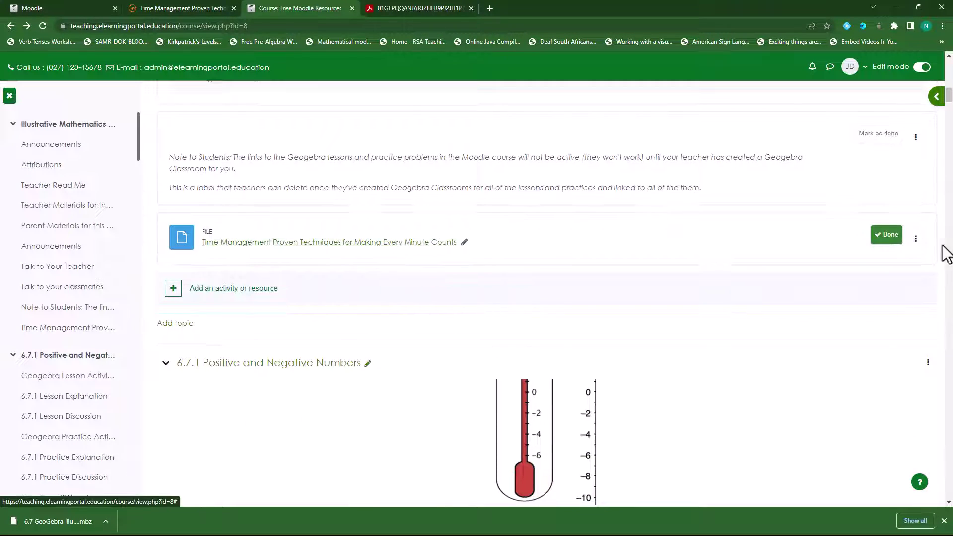
{"action": "left_click", "coordinate": [916, 239]}
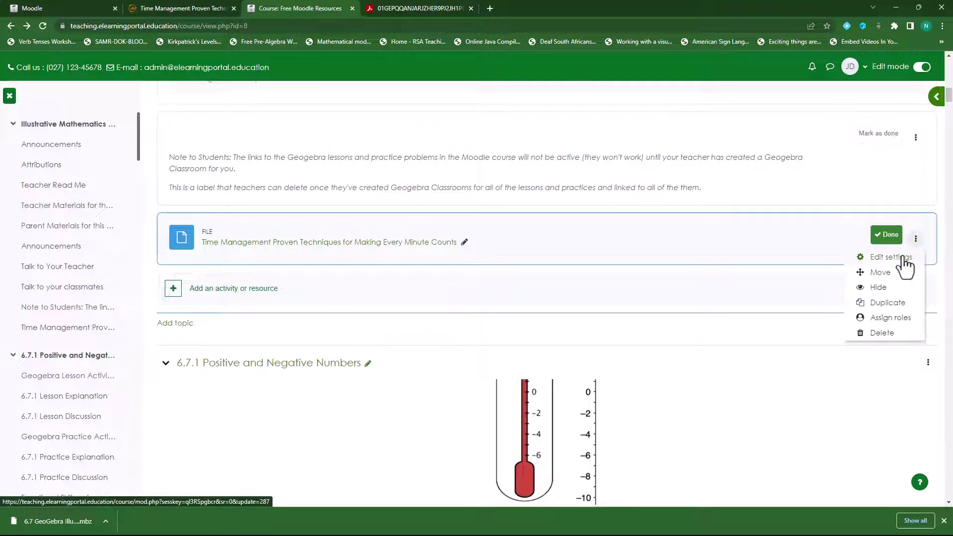
{"action": "left_click", "coordinate": [888, 258]}
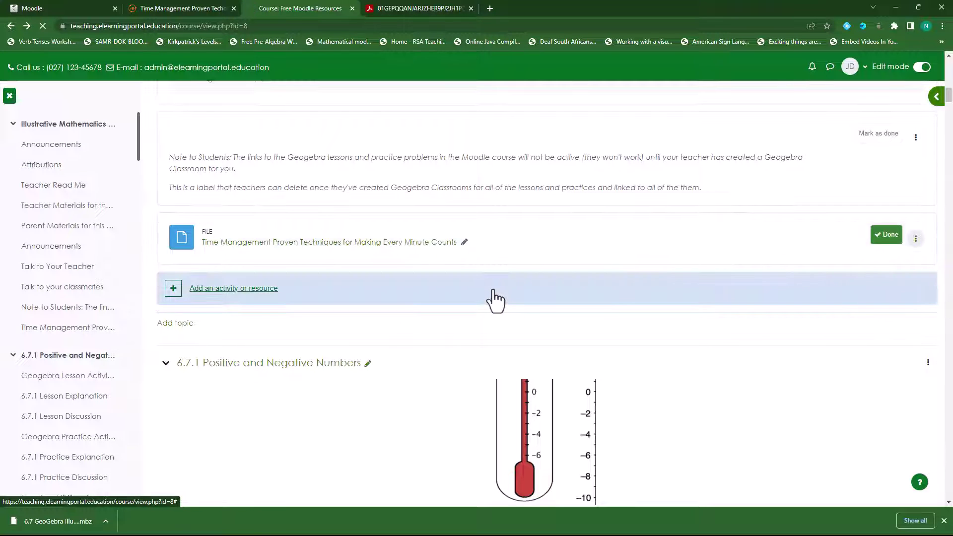
Set the Time Management file's display option to Embed, then save and display the resource
{"action": "scroll", "coordinate": [298, 342], "scroll_direction": "down", "scroll_amount": 6}
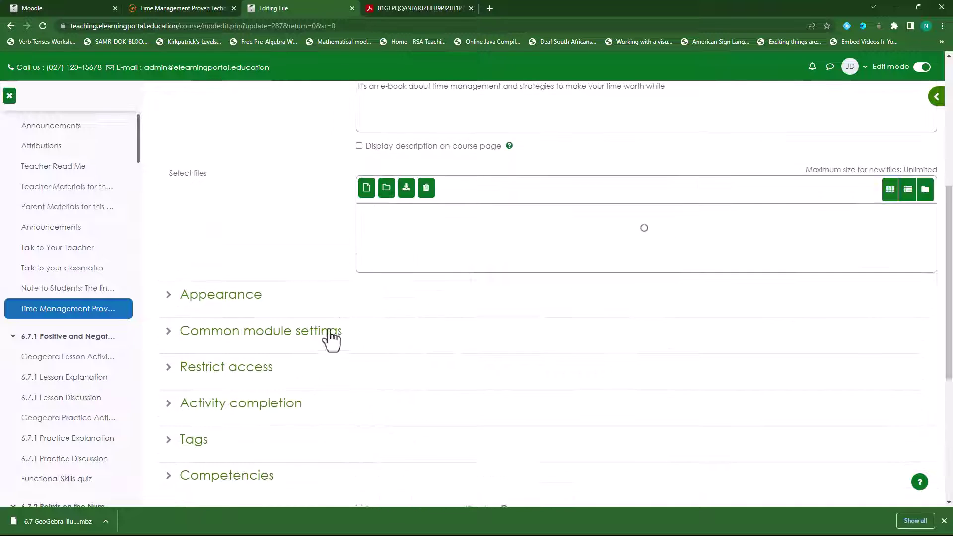
{"action": "left_click", "coordinate": [171, 316]}
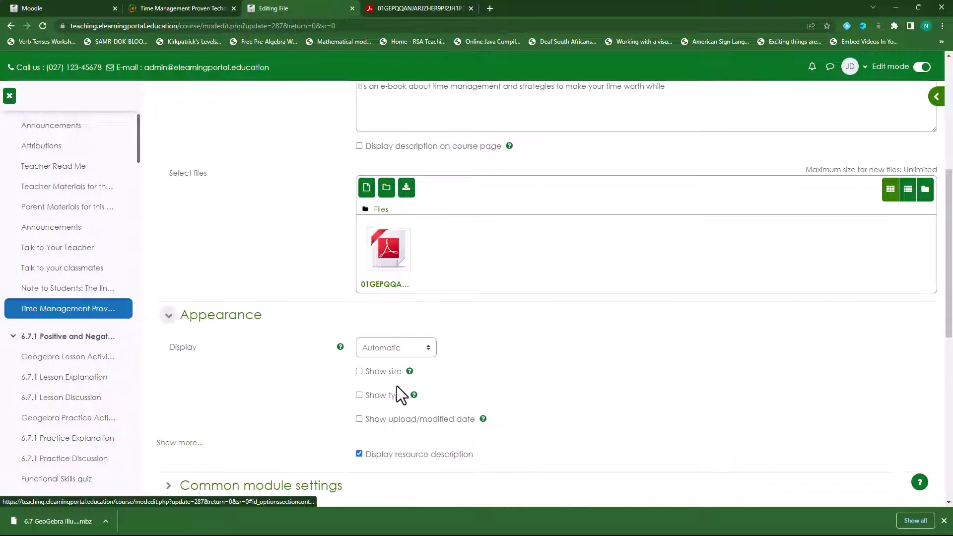
{"action": "left_click", "coordinate": [429, 349]}
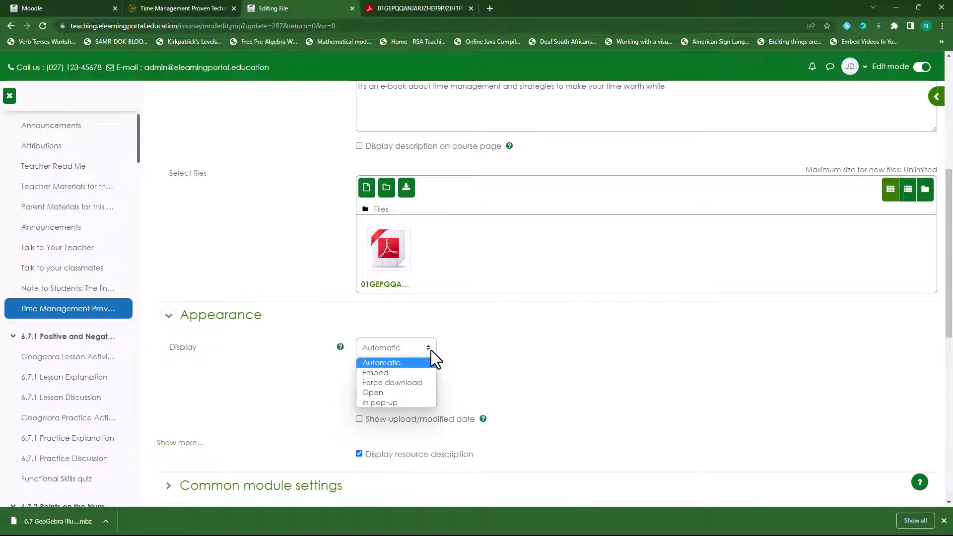
{"action": "left_click", "coordinate": [401, 372]}
{"action": "scroll", "coordinate": [552, 353], "scroll_direction": "down", "scroll_amount": 7}
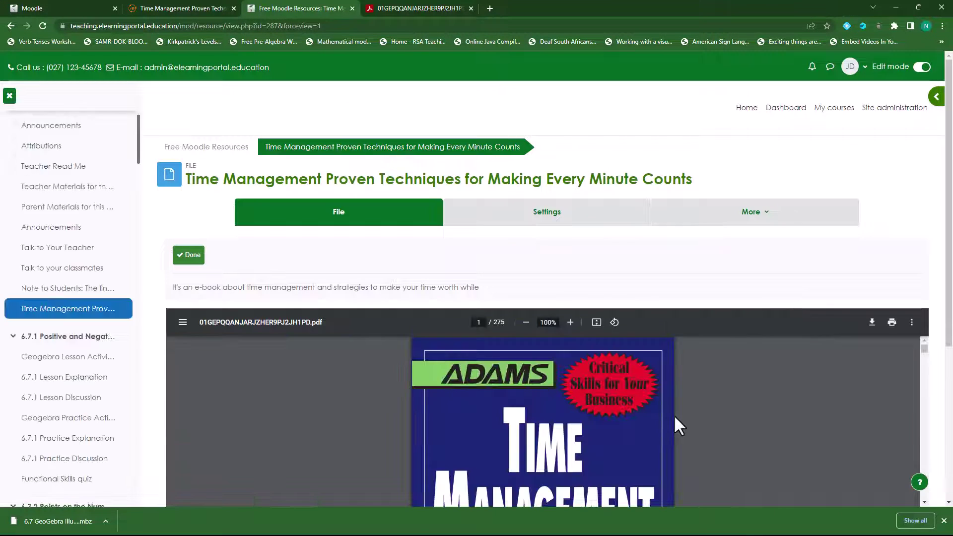
Look over the embedded Time Management PDF on its resource page and return to the Free Moodle Resources course
{"action": "scroll", "coordinate": [674, 415], "scroll_direction": "down", "scroll_amount": 3}
{"action": "scroll", "coordinate": [946, 391], "scroll_direction": "down", "scroll_amount": 3}
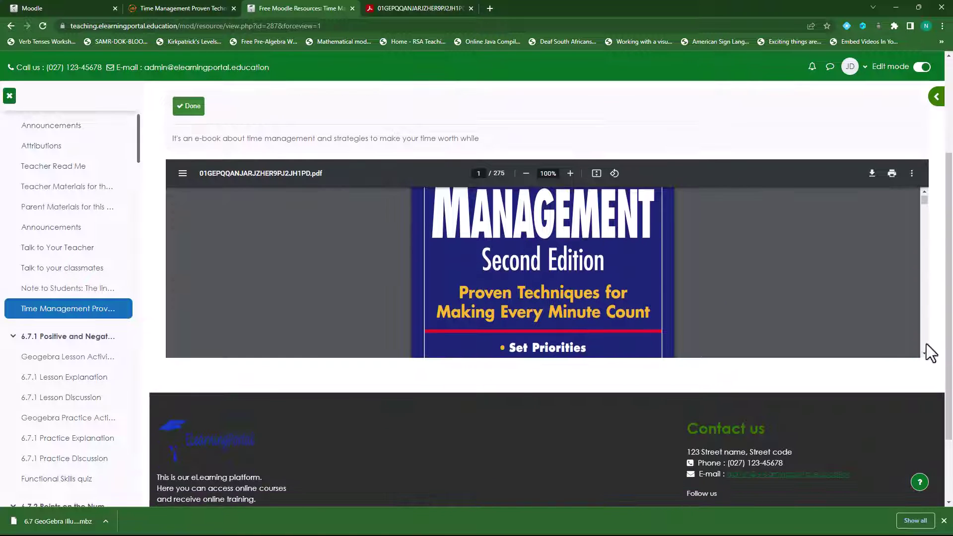
{"action": "scroll", "coordinate": [365, 270], "scroll_direction": "up", "scroll_amount": 3}
{"action": "scroll", "coordinate": [329, 287], "scroll_direction": "up", "scroll_amount": 3}
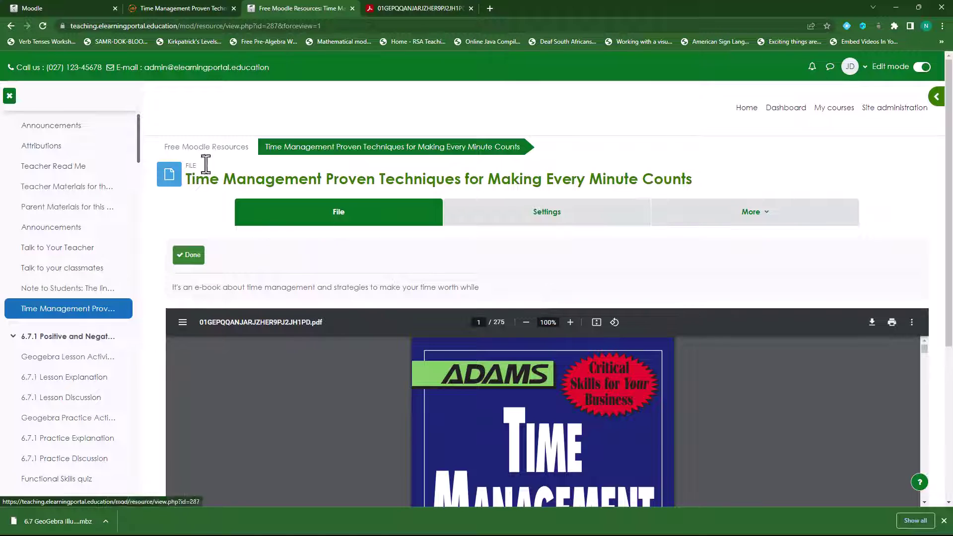
{"action": "left_click", "coordinate": [203, 147]}
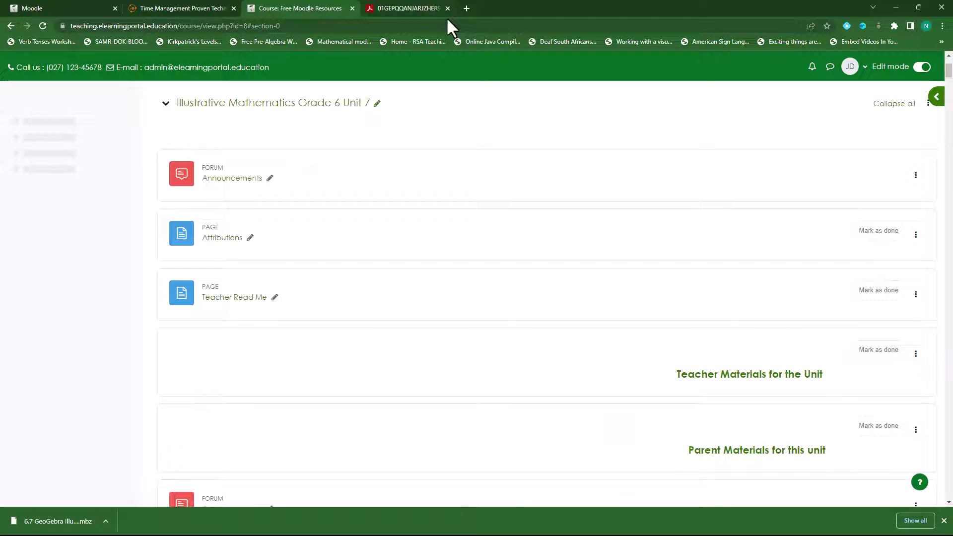
Close the separate PDF page, switch back to MoodleNet, and show all resources matching "web"
{"action": "left_click", "coordinate": [448, 8]}
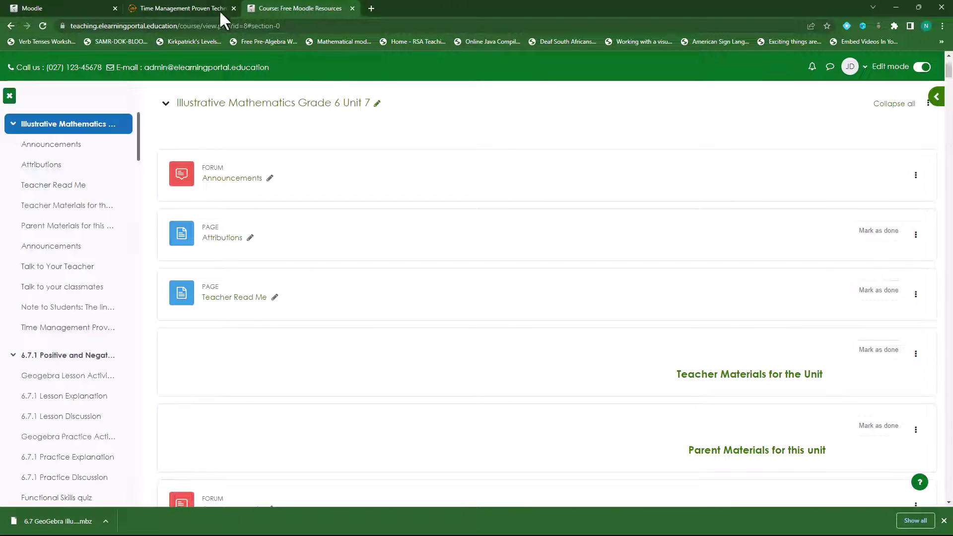
{"action": "left_click", "coordinate": [203, 8]}
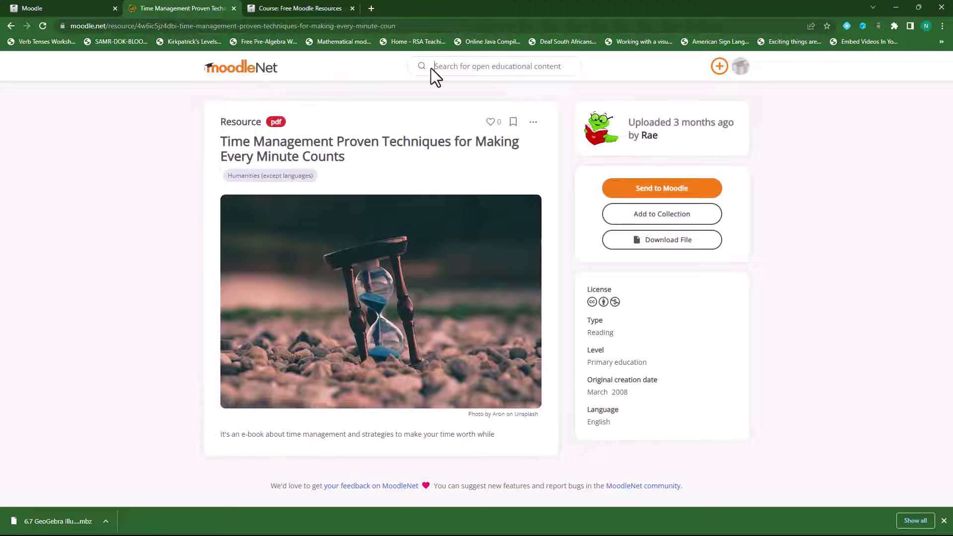
{"action": "left_click", "coordinate": [470, 66]}
{"action": "type", "text": "web"}
{"action": "key", "text": "Return"}
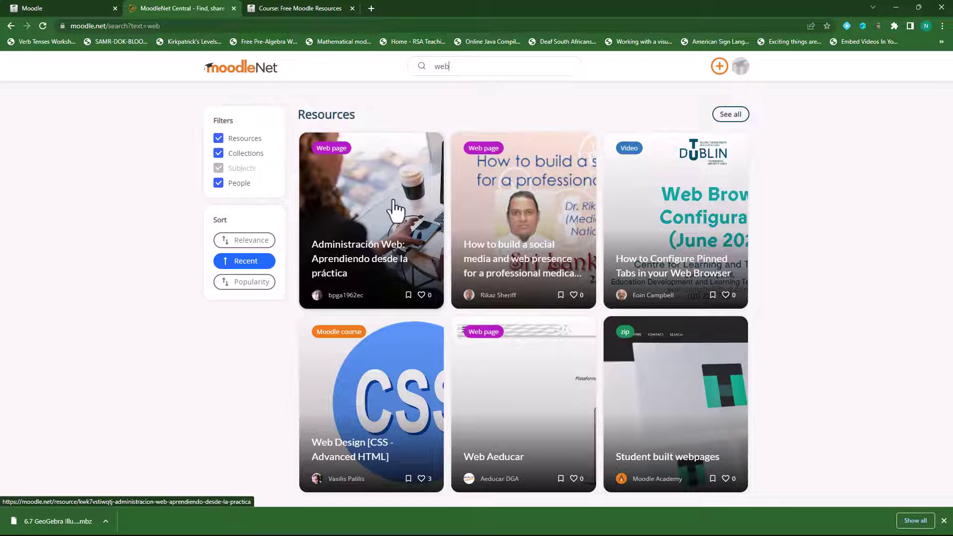
{"action": "left_click", "coordinate": [728, 116]}
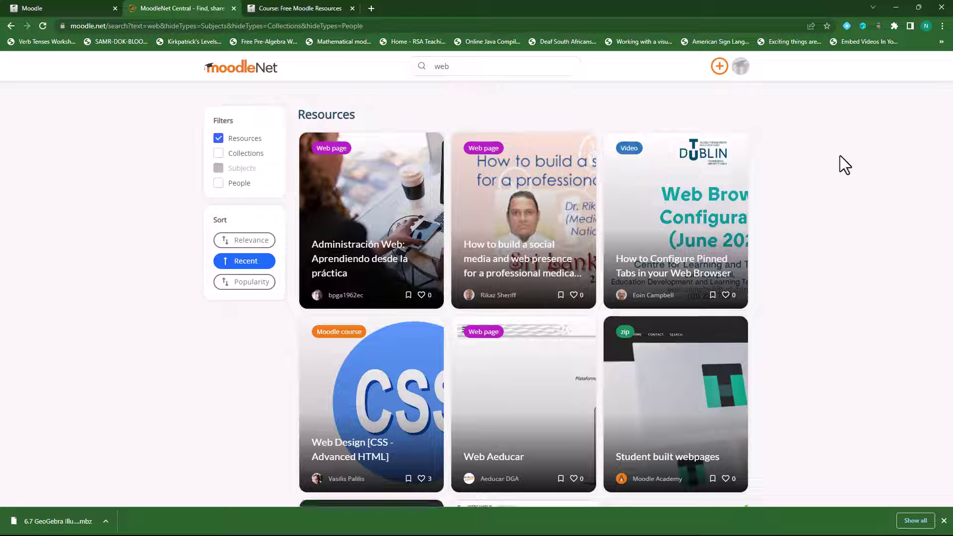
Browse through the "web" resources and examine their titles and types for suitable web pages
{"action": "scroll", "coordinate": [505, 270], "scroll_direction": "down", "scroll_amount": 1}
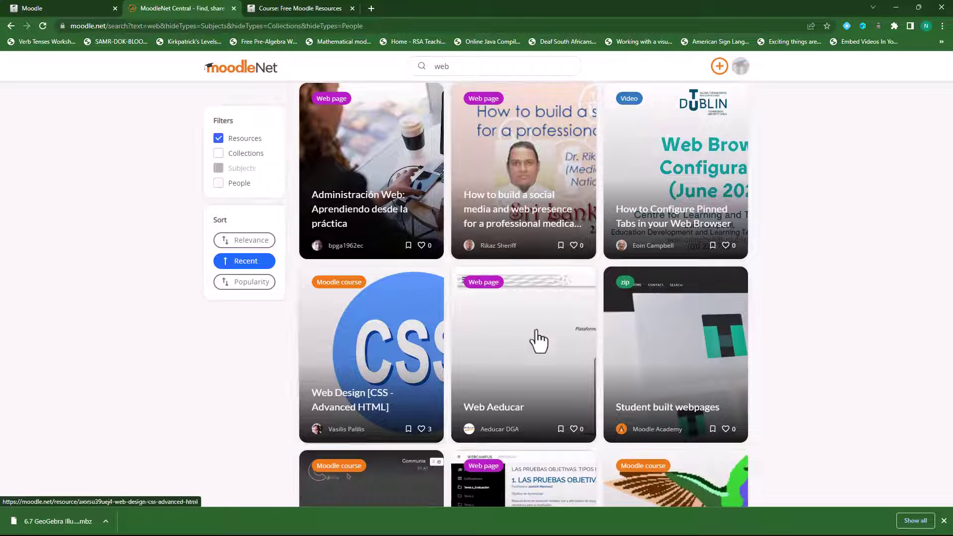
{"action": "scroll", "coordinate": [480, 339], "scroll_direction": "down", "scroll_amount": 1}
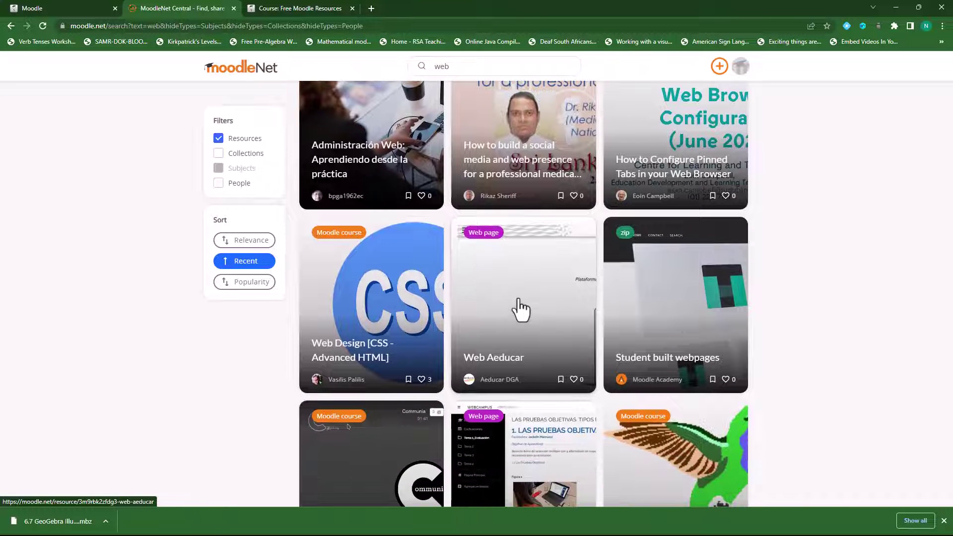
{"action": "scroll", "coordinate": [506, 316], "scroll_direction": "down", "scroll_amount": 3}
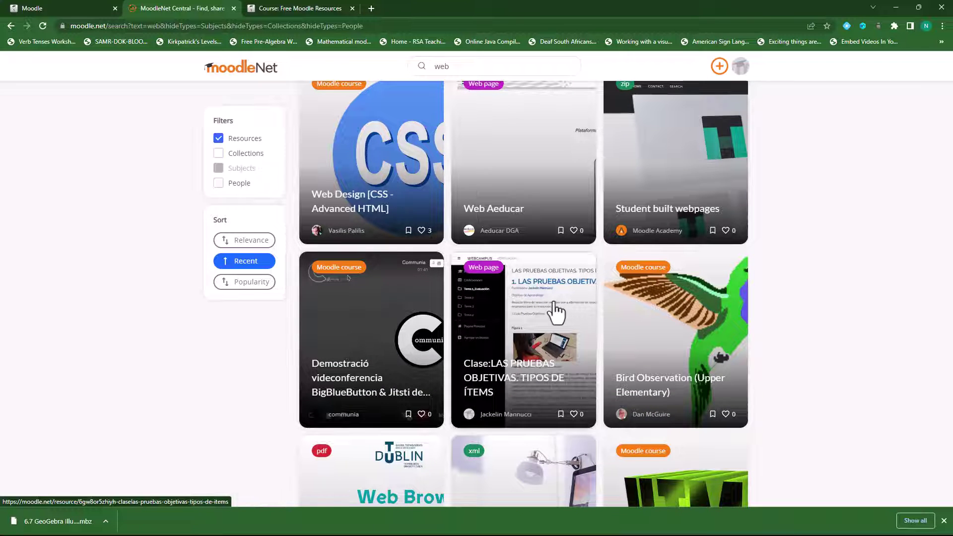
{"action": "scroll", "coordinate": [516, 337], "scroll_direction": "down", "scroll_amount": 5}
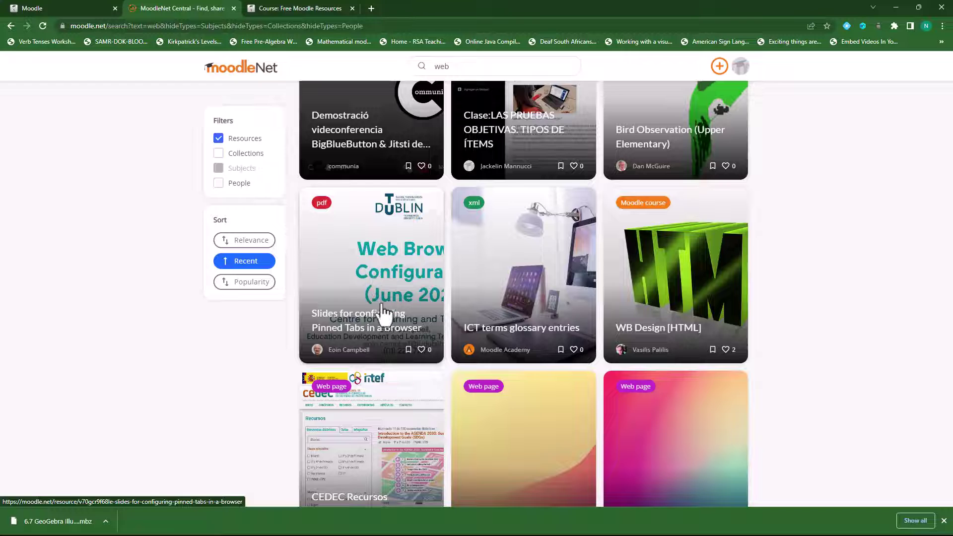
{"action": "scroll", "coordinate": [343, 239], "scroll_direction": "down", "scroll_amount": 2}
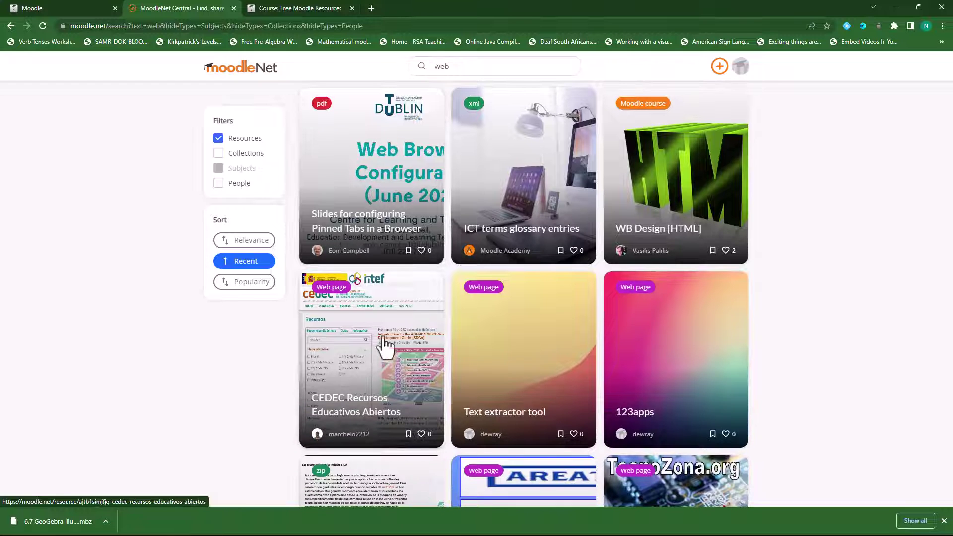
{"action": "scroll", "coordinate": [355, 365], "scroll_direction": "down", "scroll_amount": 1}
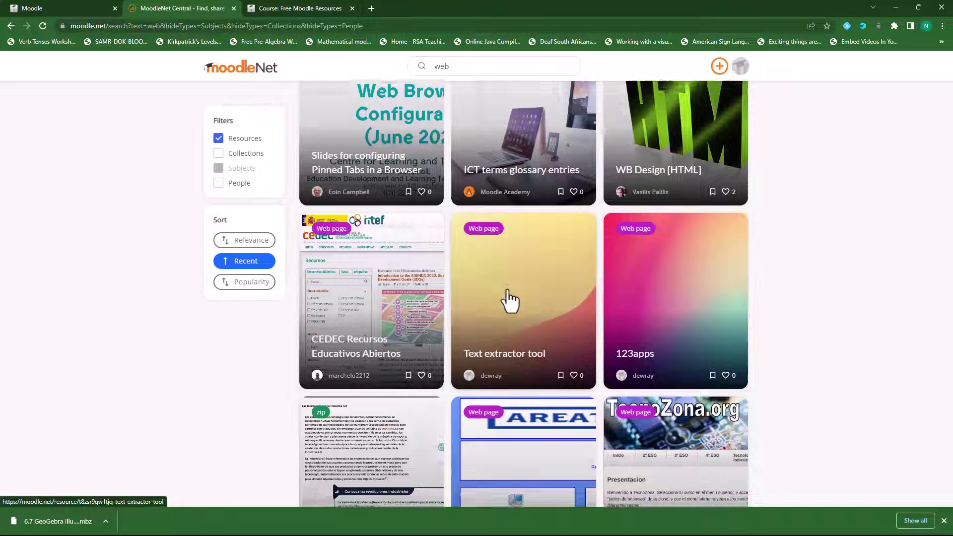
{"action": "scroll", "coordinate": [511, 300], "scroll_direction": "down", "scroll_amount": 3}
{"action": "scroll", "coordinate": [523, 322], "scroll_direction": "down", "scroll_amount": 4}
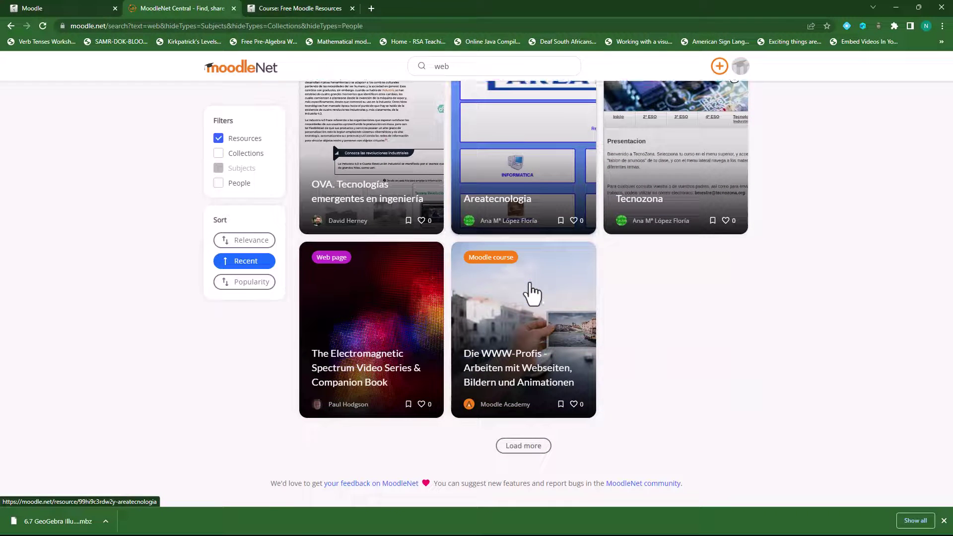
Load more "web" results and open the WEBQUEST PRL web page resource
{"action": "left_click", "coordinate": [522, 447]}
{"action": "scroll", "coordinate": [850, 370], "scroll_direction": "down", "scroll_amount": 2}
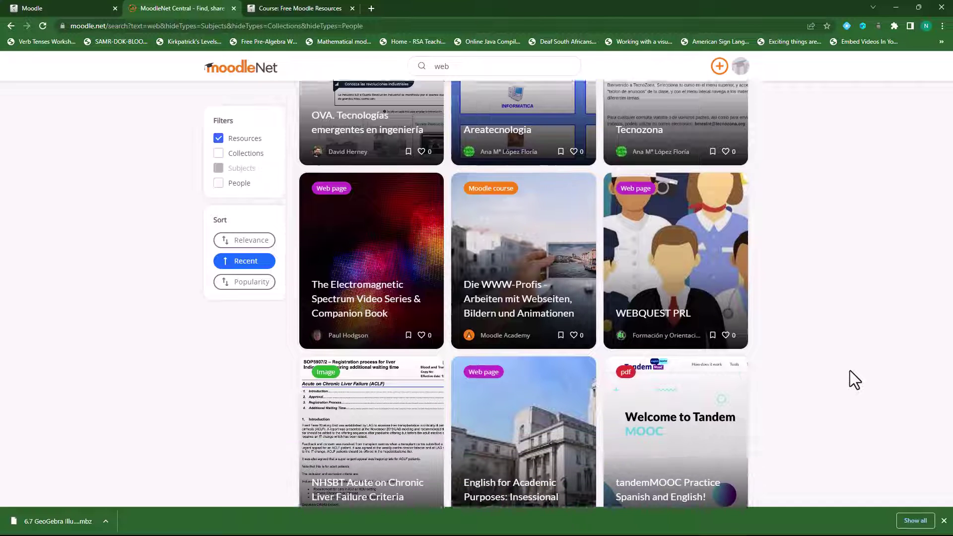
{"action": "scroll", "coordinate": [850, 370], "scroll_direction": "down", "scroll_amount": 1}
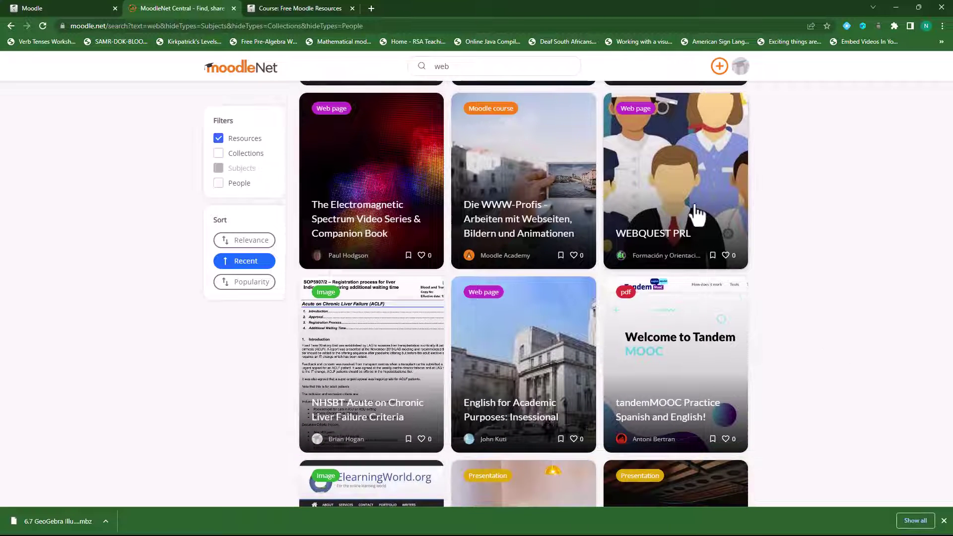
{"action": "left_click", "coordinate": [675, 204]}
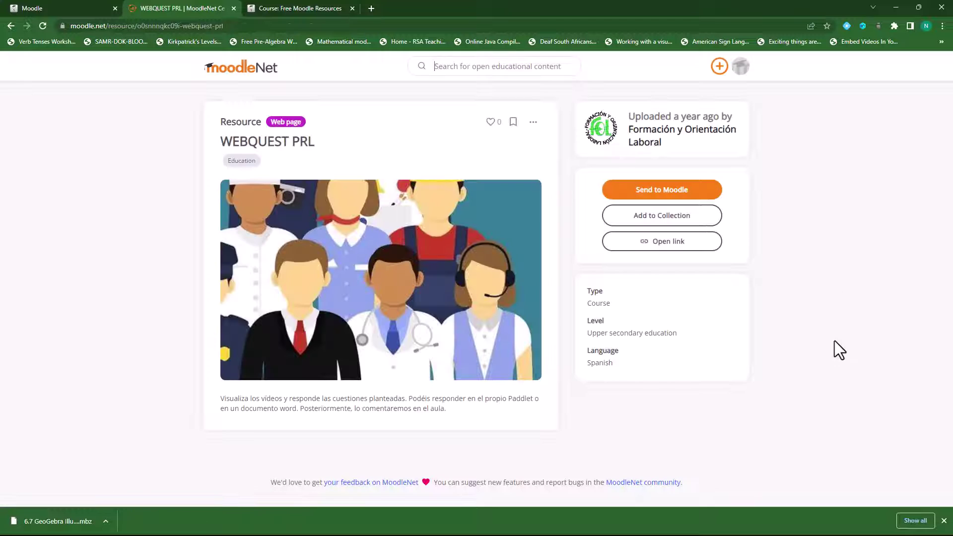
{"action": "left_click", "coordinate": [671, 194]}
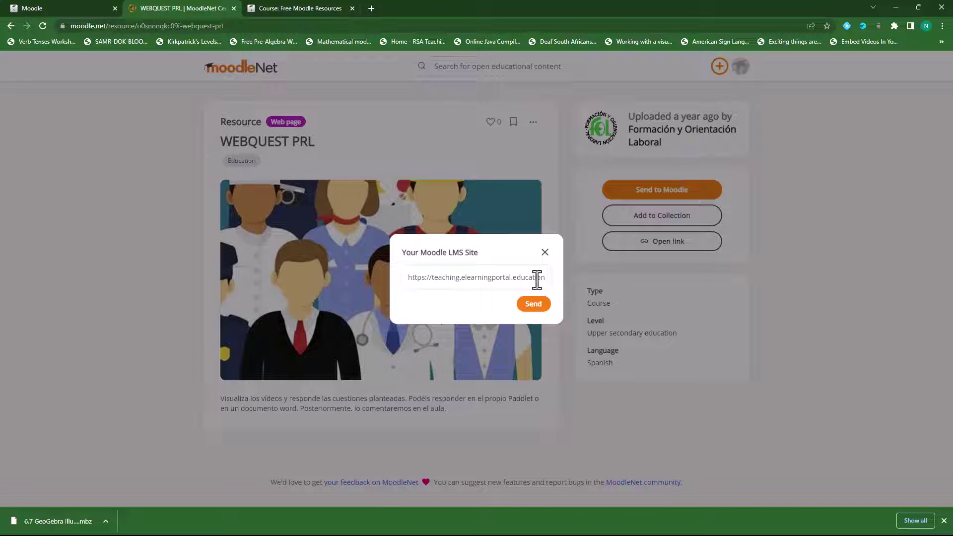
{"action": "left_click", "coordinate": [534, 304]}
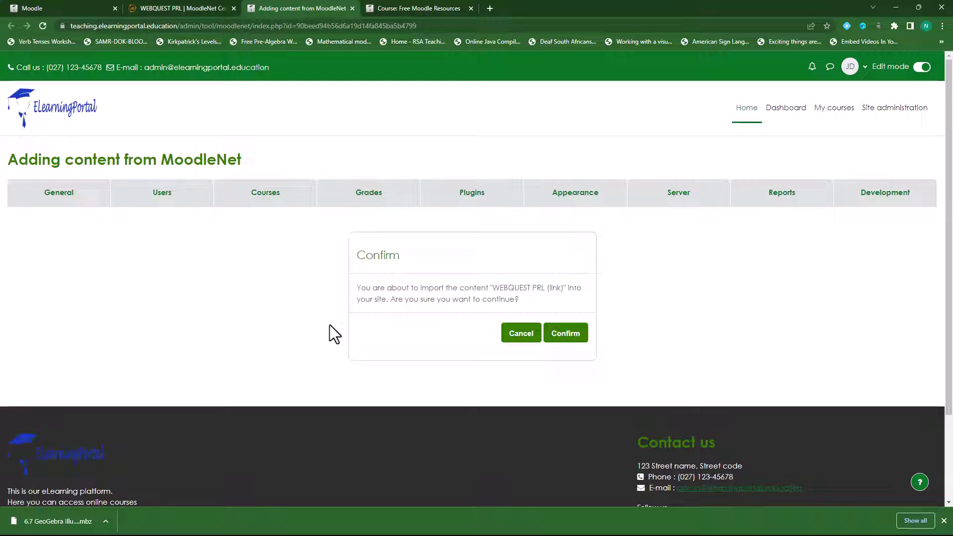
{"action": "left_click", "coordinate": [566, 333]}
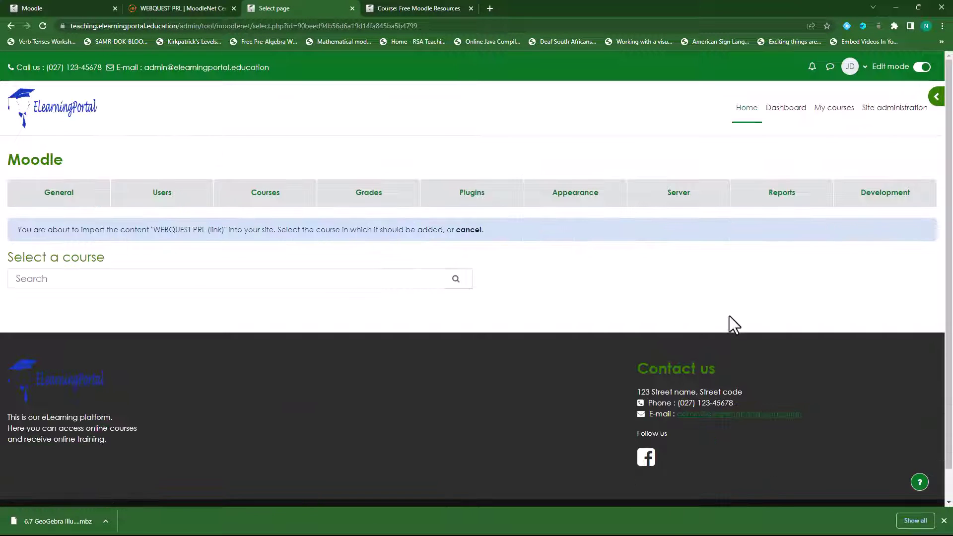
{"action": "scroll", "coordinate": [520, 392], "scroll_direction": "down", "scroll_amount": 3}
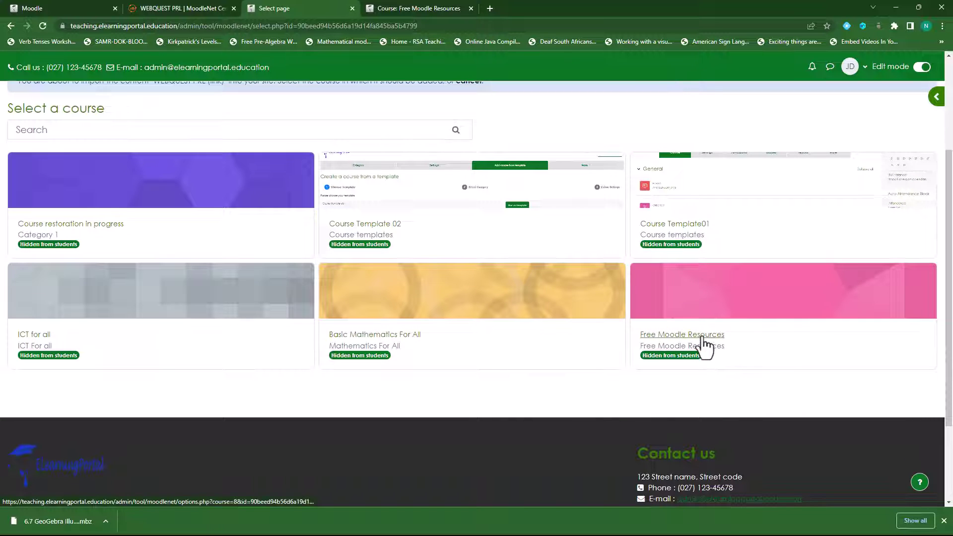
{"action": "left_click", "coordinate": [704, 336]}
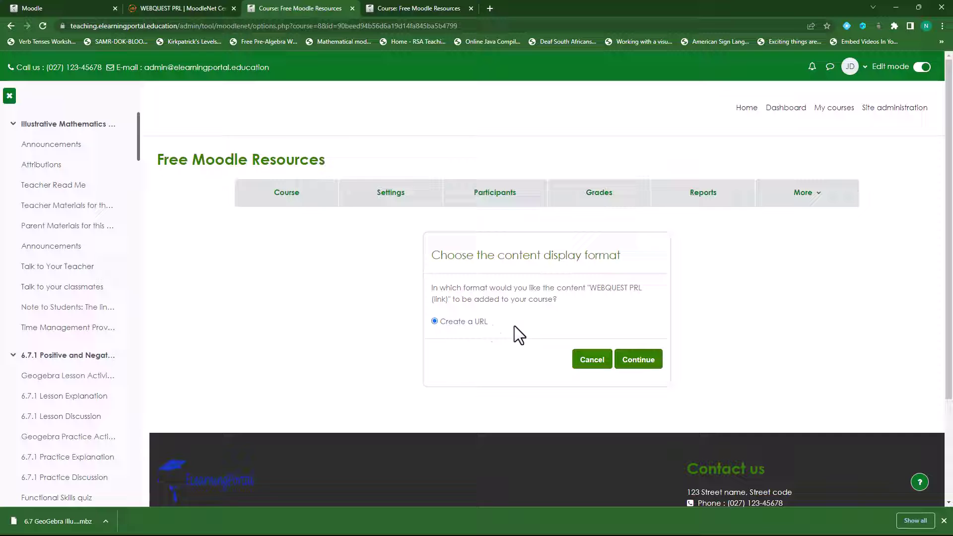
{"action": "left_click", "coordinate": [638, 359]}
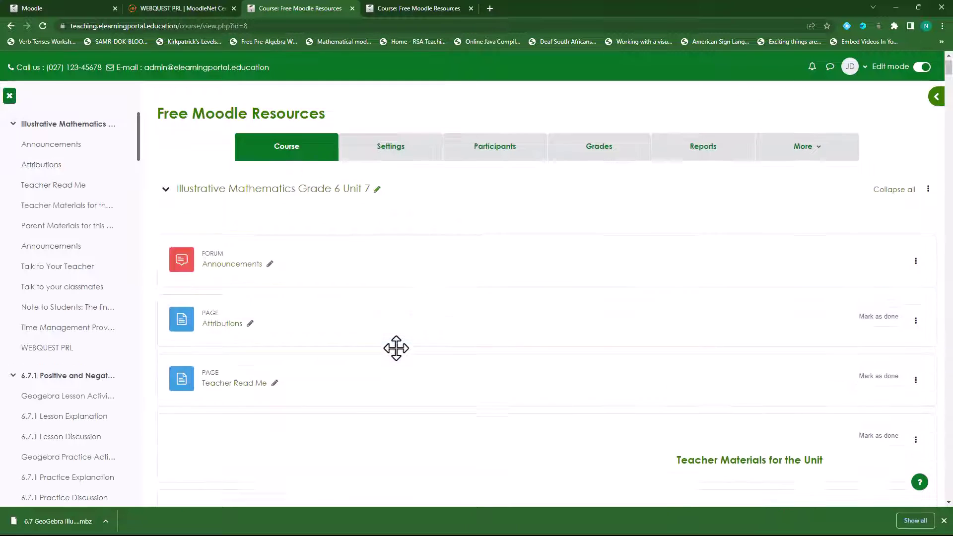
Open the WEBQUEST PRL resource in the course, follow its Padlet link to check the content, and return to the course page
{"action": "scroll", "coordinate": [396, 348], "scroll_direction": "down", "scroll_amount": 15}
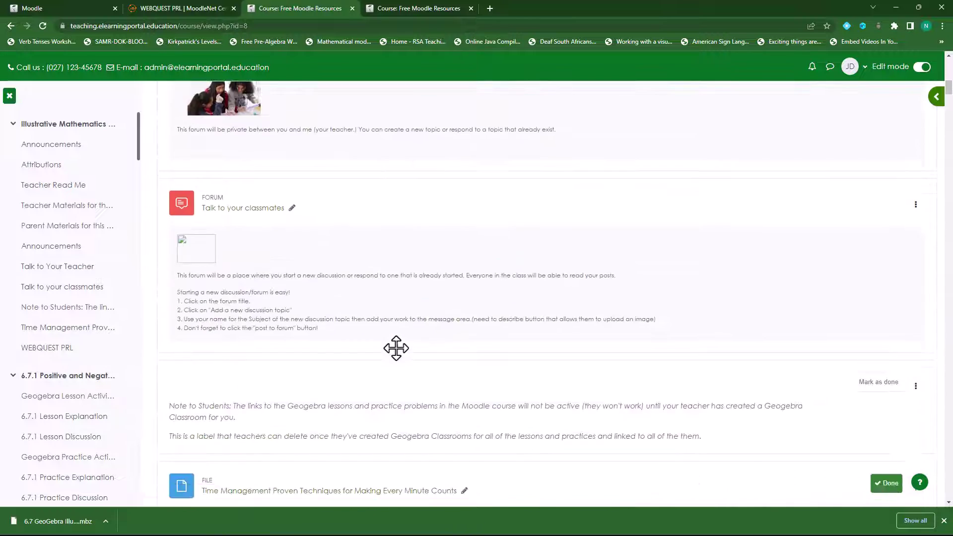
{"action": "scroll", "coordinate": [396, 348], "scroll_direction": "down", "scroll_amount": 4}
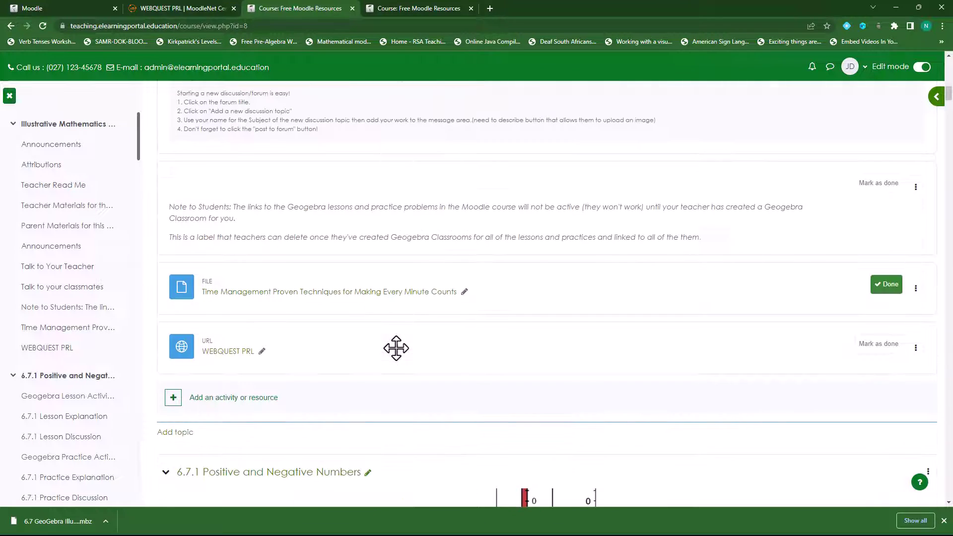
{"action": "left_click", "coordinate": [224, 353]}
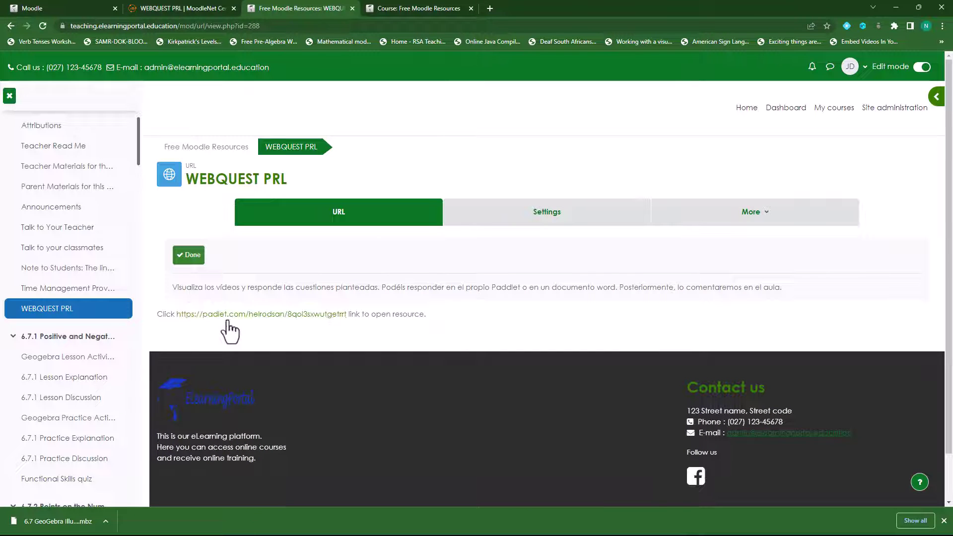
{"action": "left_click", "coordinate": [228, 322]}
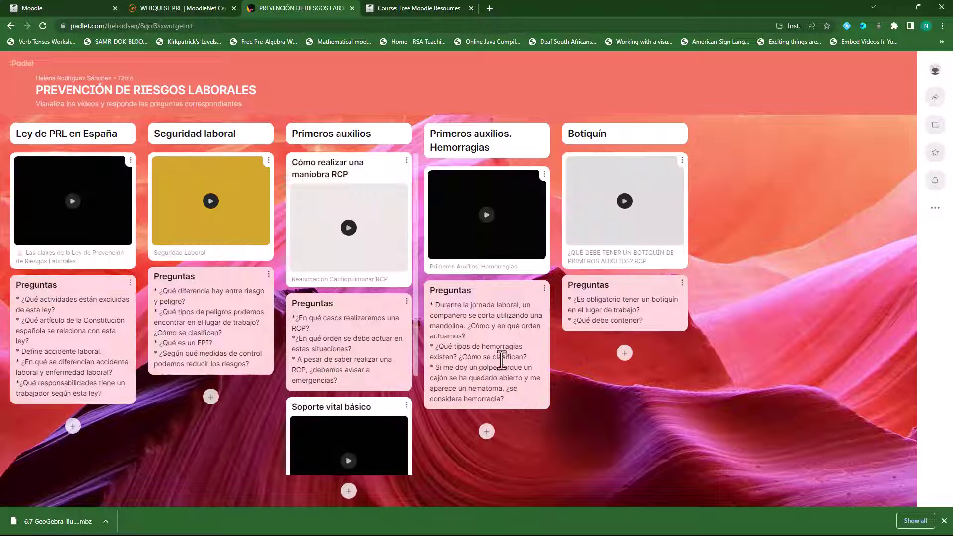
{"action": "left_click", "coordinate": [11, 26]}
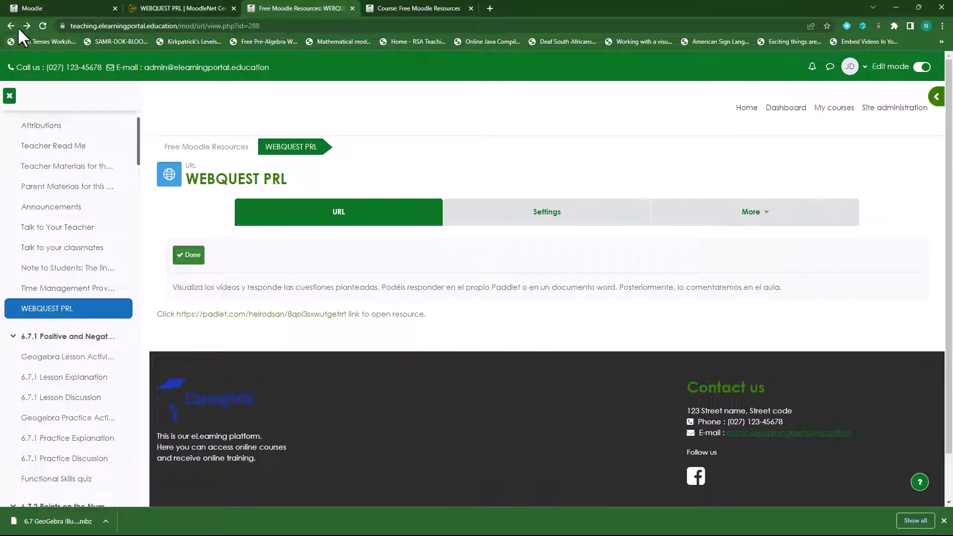
{"action": "left_click", "coordinate": [9, 25]}
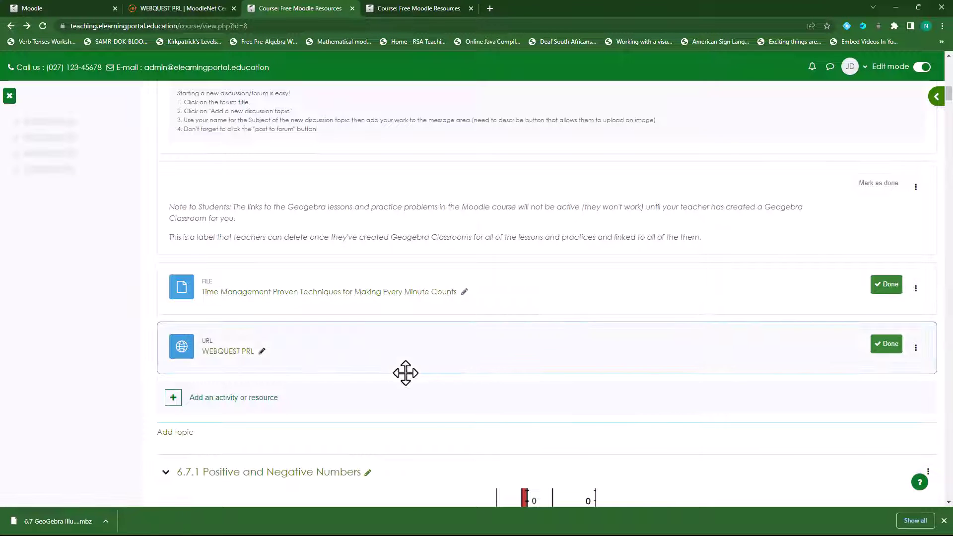
Switch back to MoodleNet, look over the featured resources on its home page, and open the full resource list
{"action": "left_click", "coordinate": [193, 13]}
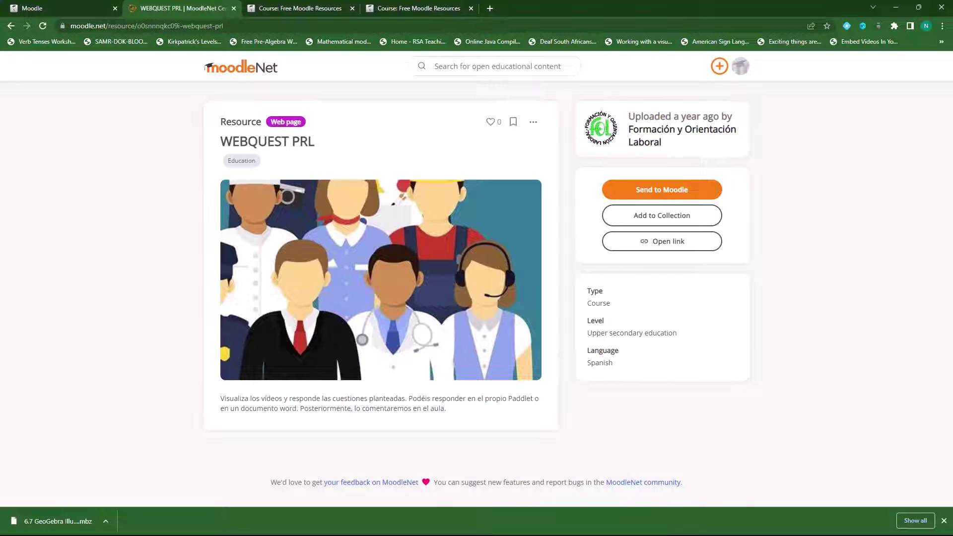
{"action": "key", "text": "alt+Left"}
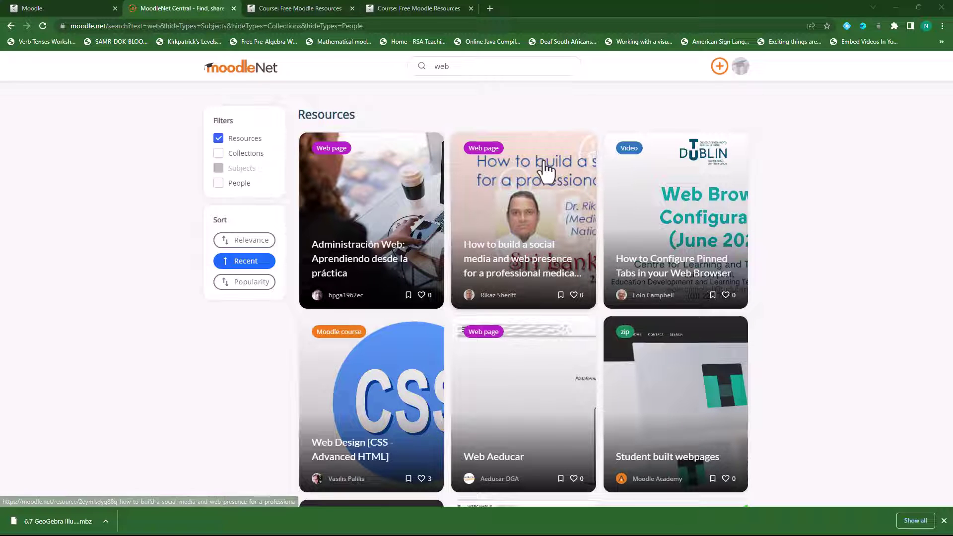
{"action": "left_click", "coordinate": [243, 74]}
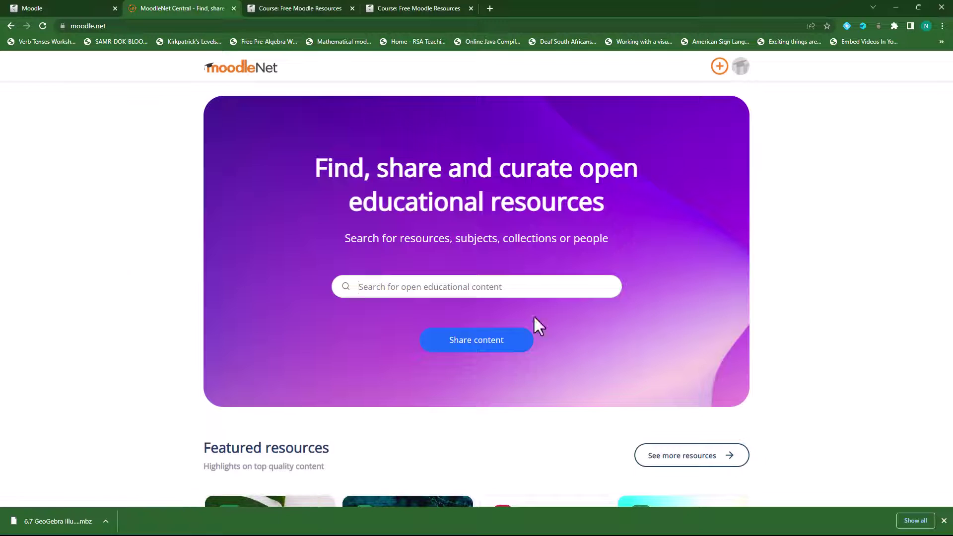
{"action": "scroll", "coordinate": [642, 331], "scroll_direction": "down", "scroll_amount": 3}
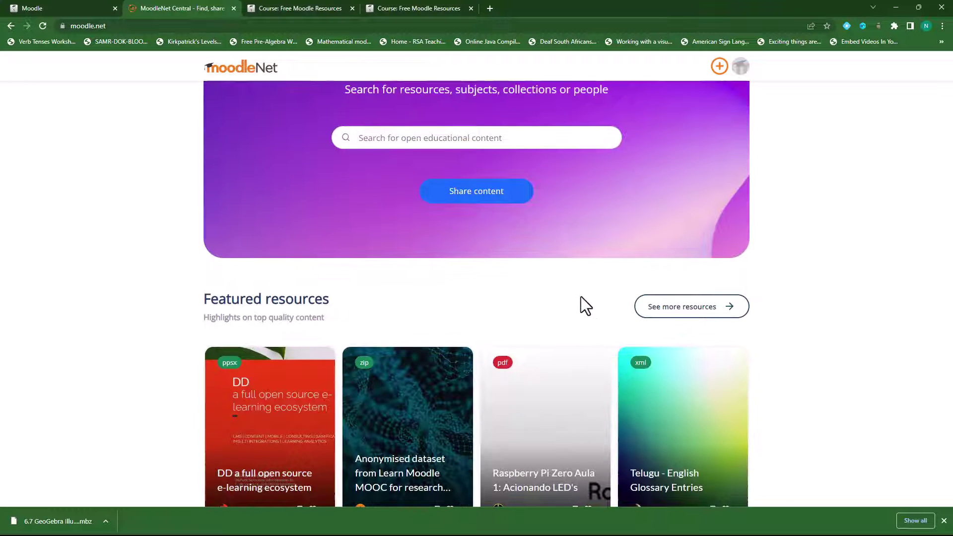
{"action": "scroll", "coordinate": [547, 289], "scroll_direction": "up", "scroll_amount": 3}
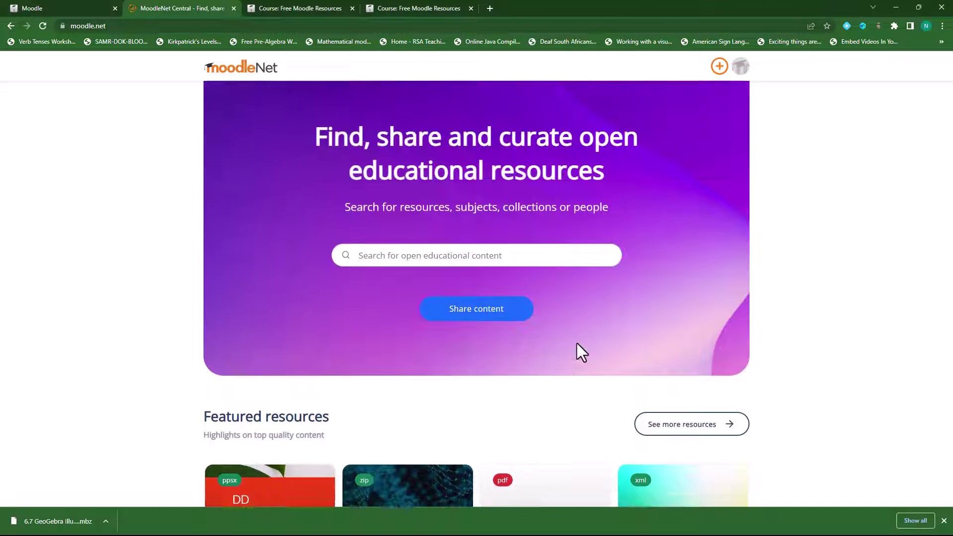
{"action": "scroll", "coordinate": [579, 376], "scroll_direction": "down", "scroll_amount": 4}
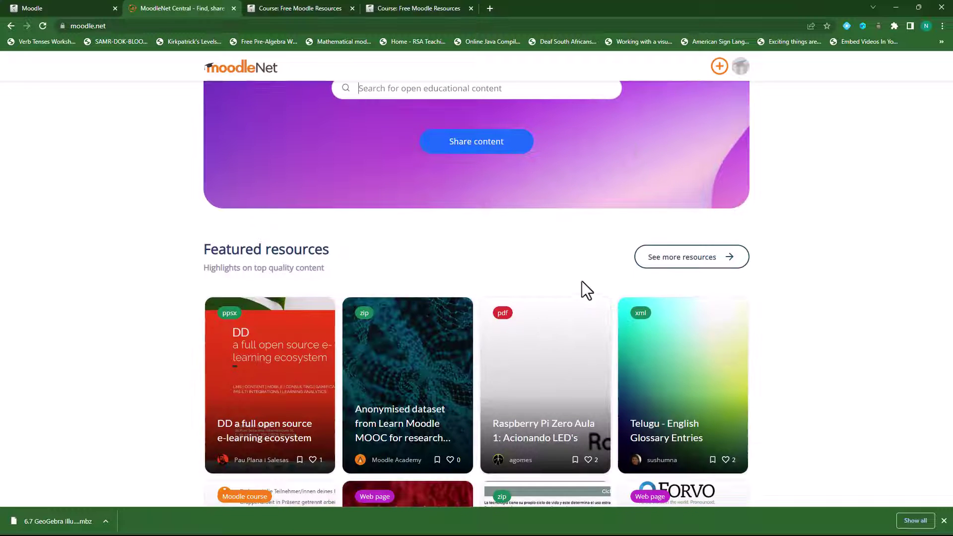
{"action": "left_click", "coordinate": [684, 266]}
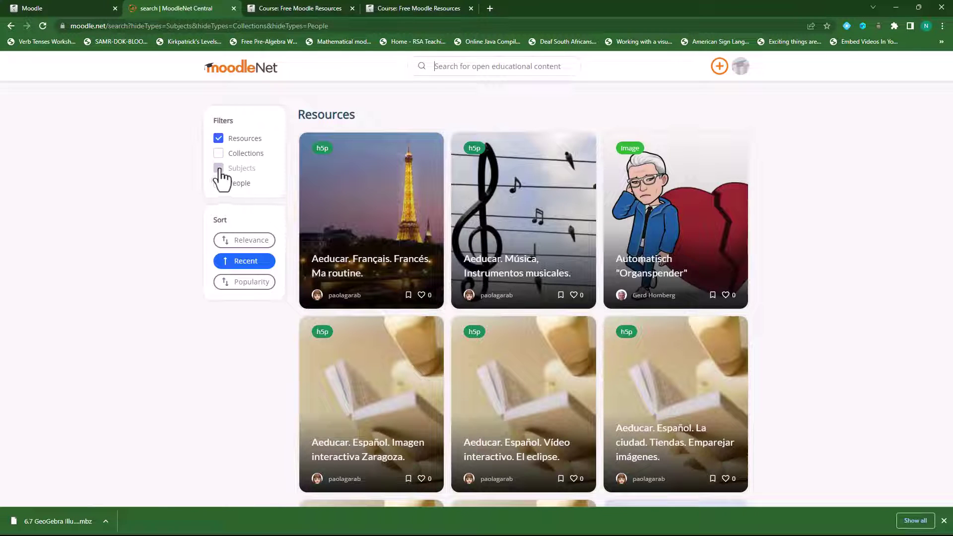
Filter the MoodleNet listing to show only Subjects instead of Resources and browse the available subjects
{"action": "left_click", "coordinate": [219, 140]}
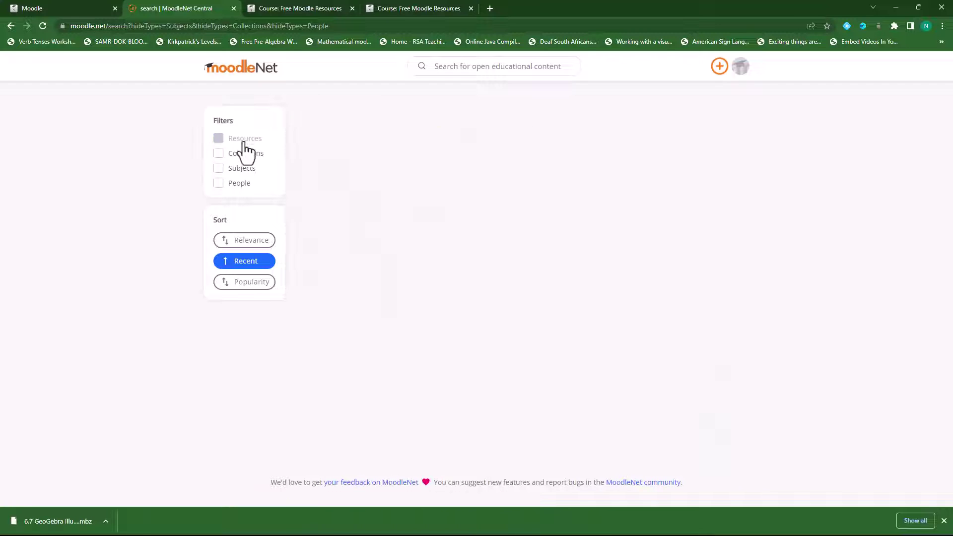
{"action": "left_click", "coordinate": [219, 168]}
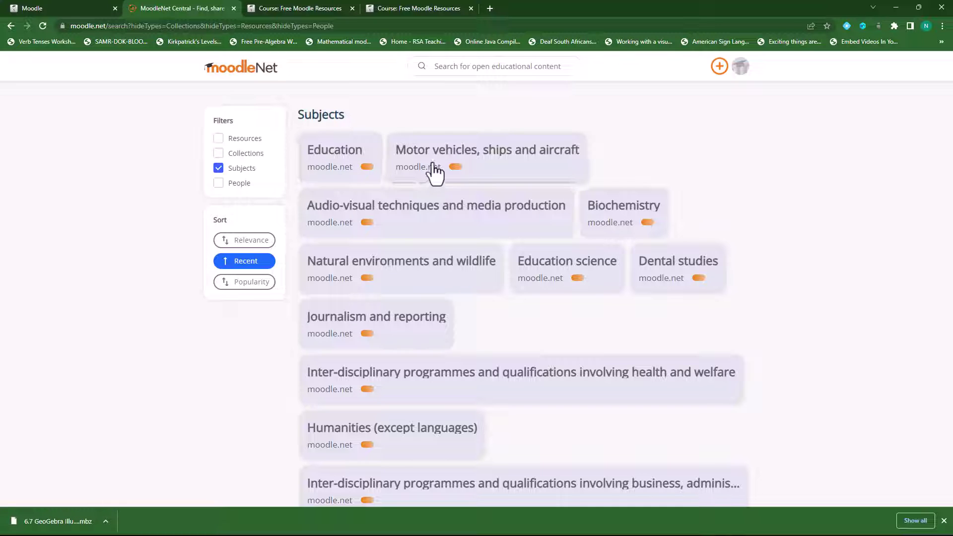
{"action": "scroll", "coordinate": [492, 208], "scroll_direction": "down", "scroll_amount": 5}
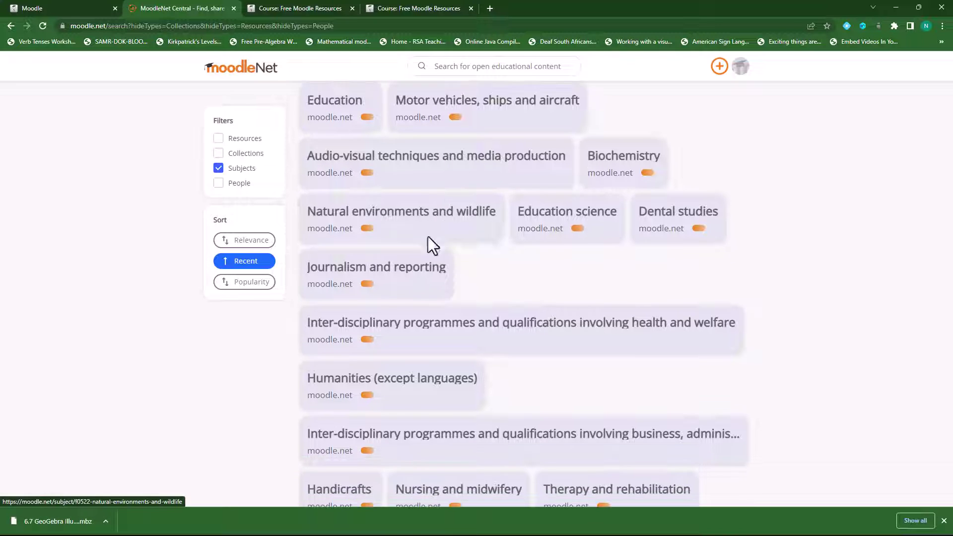
{"action": "scroll", "coordinate": [406, 307], "scroll_direction": "down", "scroll_amount": 3}
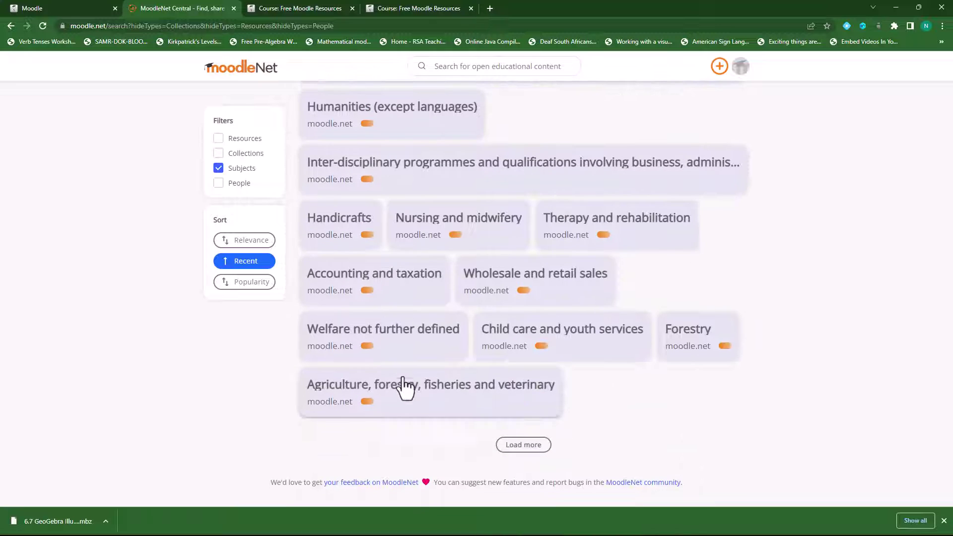
{"action": "scroll", "coordinate": [405, 418], "scroll_direction": "up", "scroll_amount": 3}
{"action": "scroll", "coordinate": [405, 419], "scroll_direction": "up", "scroll_amount": 4}
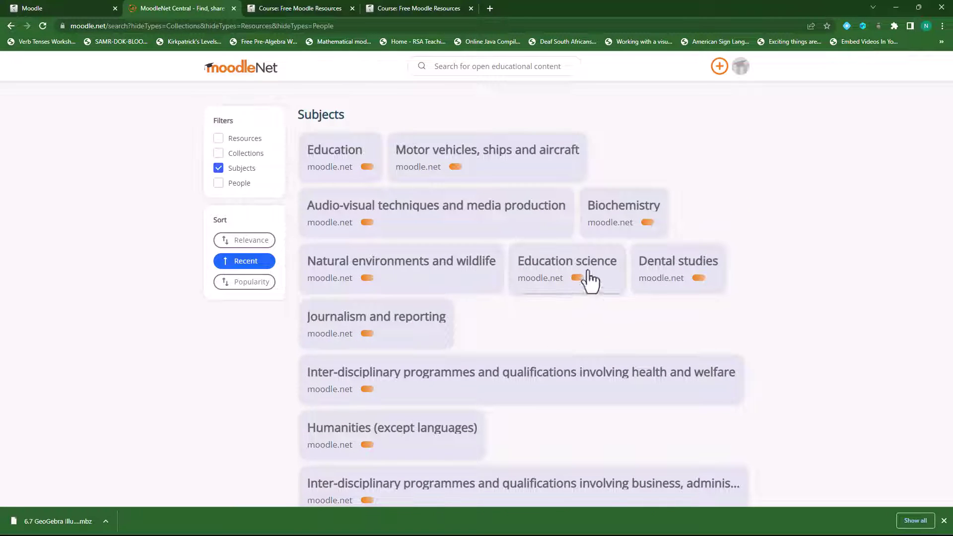
Open the Education science subject, look through its resources and their types, and return to the subject list
{"action": "left_click", "coordinate": [570, 273]}
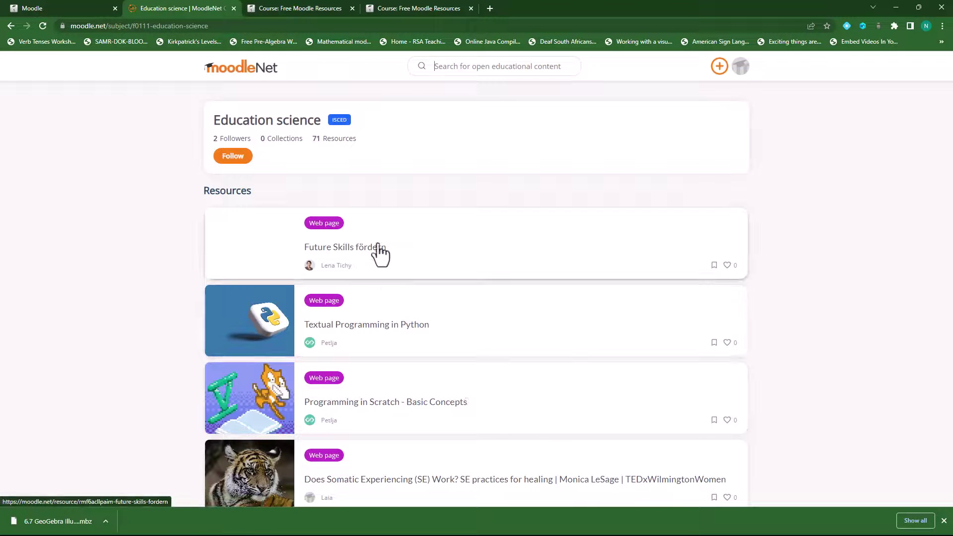
{"action": "scroll", "coordinate": [386, 305], "scroll_direction": "down", "scroll_amount": 9}
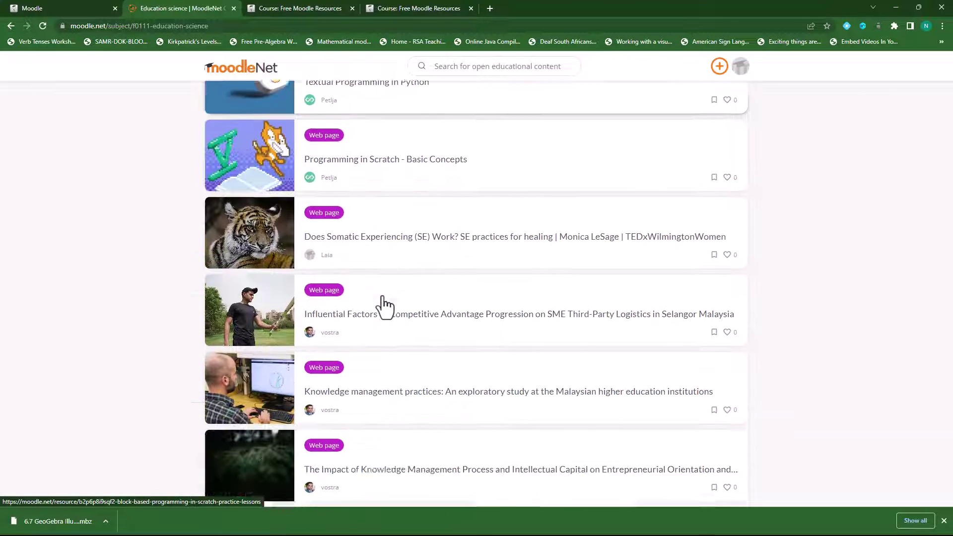
{"action": "scroll", "coordinate": [384, 300], "scroll_direction": "down", "scroll_amount": 5}
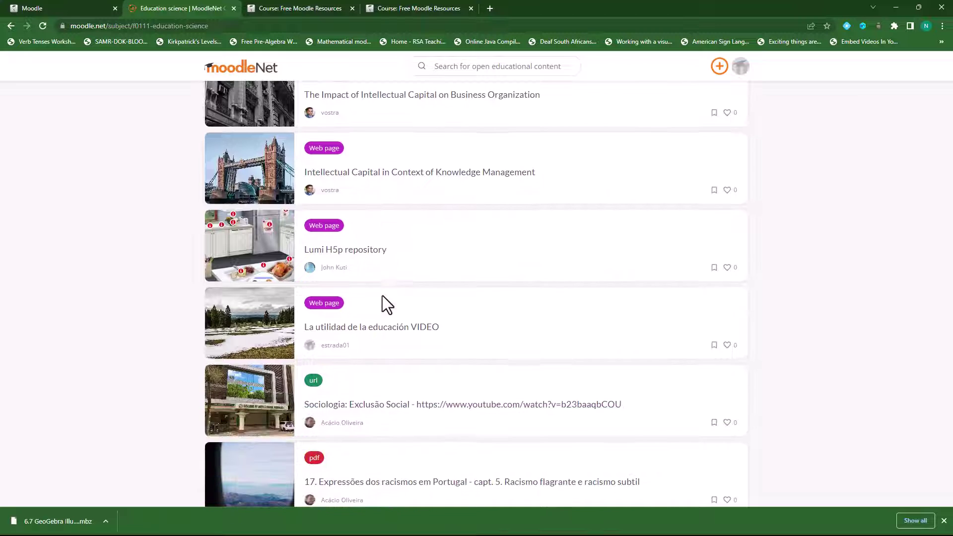
{"action": "scroll", "coordinate": [363, 354], "scroll_direction": "down", "scroll_amount": 5}
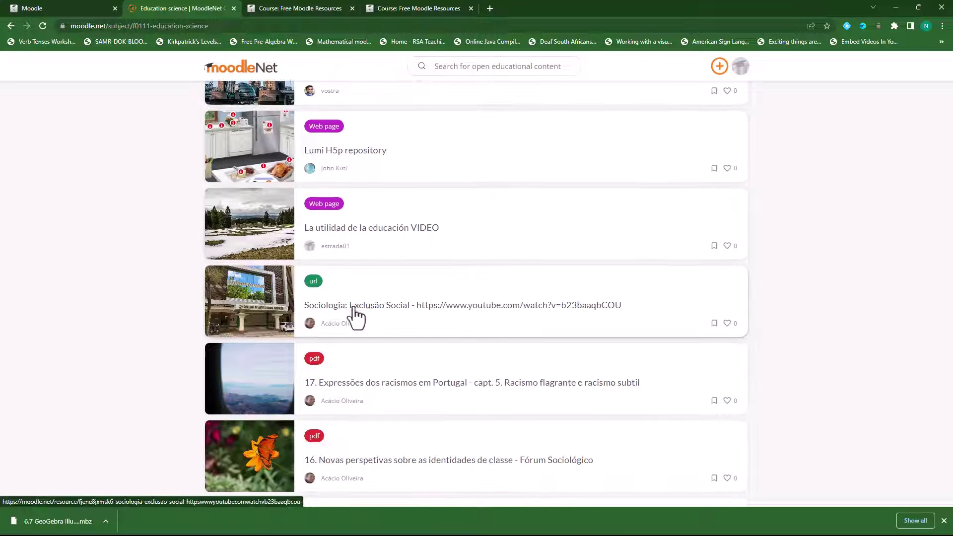
{"action": "scroll", "coordinate": [457, 415], "scroll_direction": "up", "scroll_amount": 19}
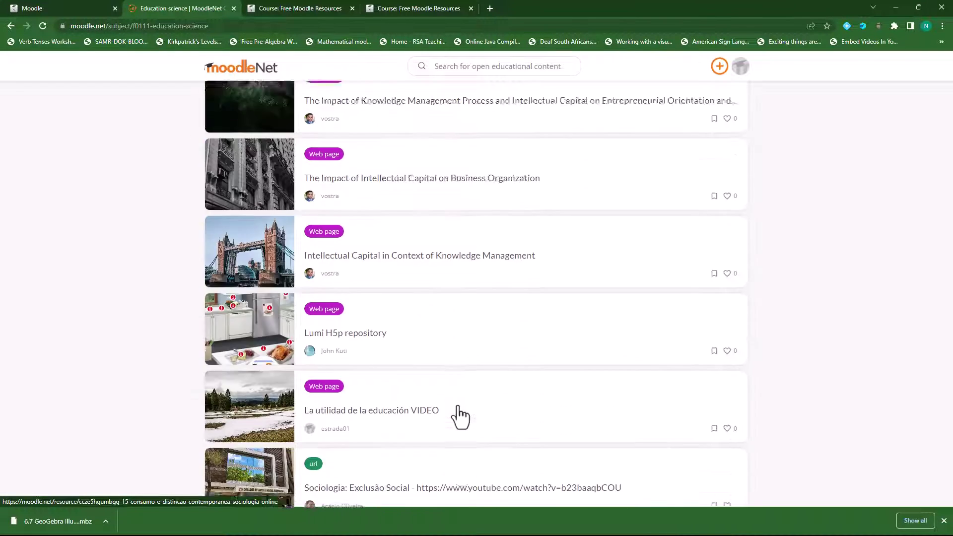
{"action": "scroll", "coordinate": [417, 362], "scroll_direction": "up", "scroll_amount": 2}
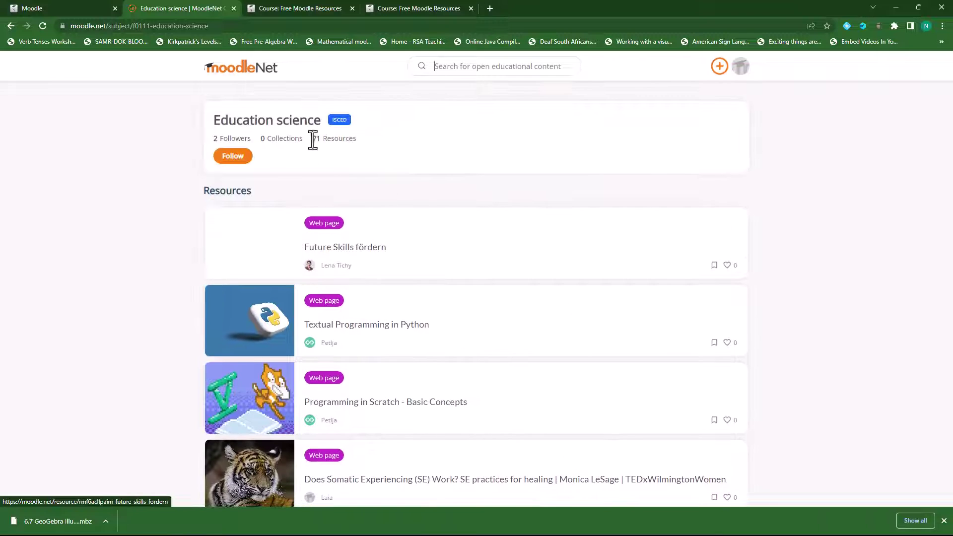
{"action": "left_click", "coordinate": [340, 120]}
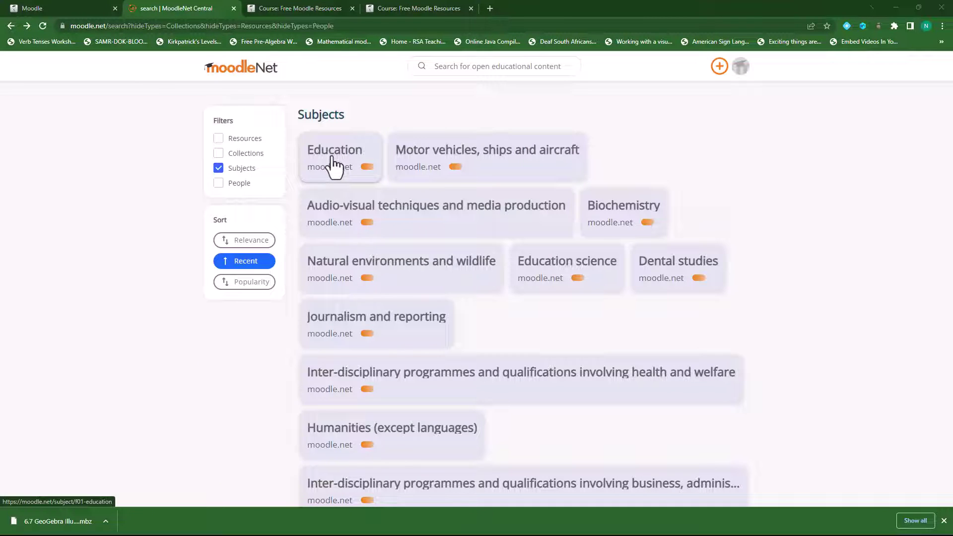
View the Education subject and its resources, and go back to the MoodleNet home page
{"action": "left_click", "coordinate": [334, 164]}
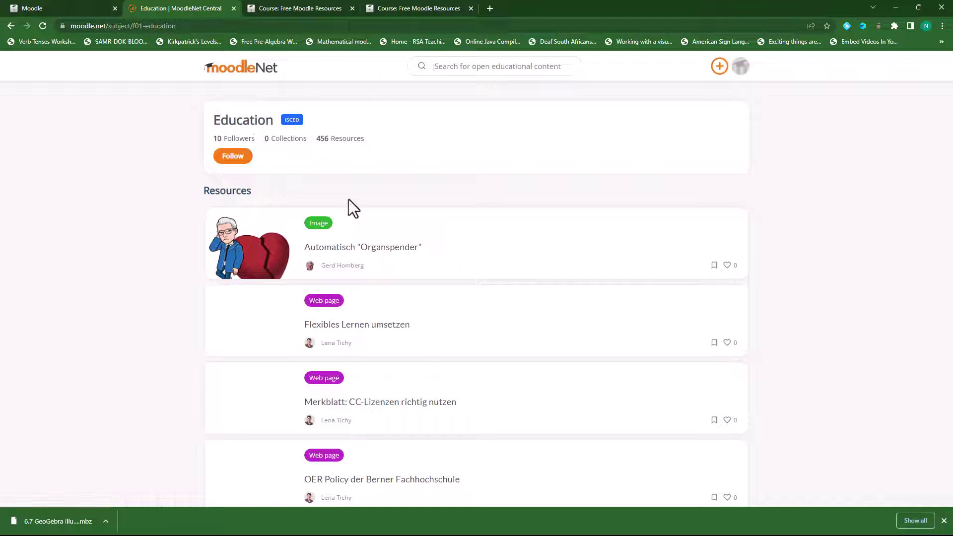
{"action": "scroll", "coordinate": [426, 372], "scroll_direction": "down", "scroll_amount": 3}
{"action": "scroll", "coordinate": [394, 277], "scroll_direction": "up", "scroll_amount": 3}
{"action": "scroll", "coordinate": [442, 360], "scroll_direction": "down", "scroll_amount": 5}
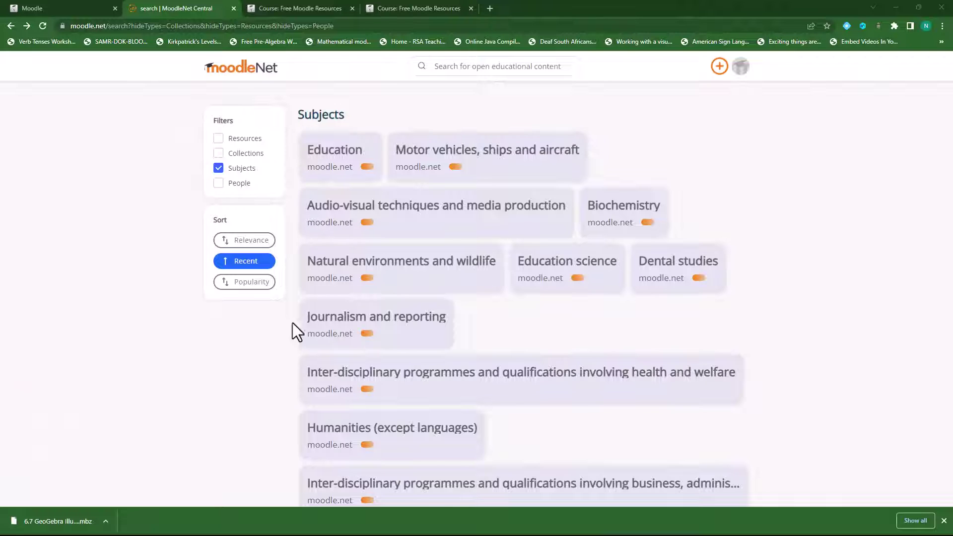
{"action": "left_click", "coordinate": [350, 162]}
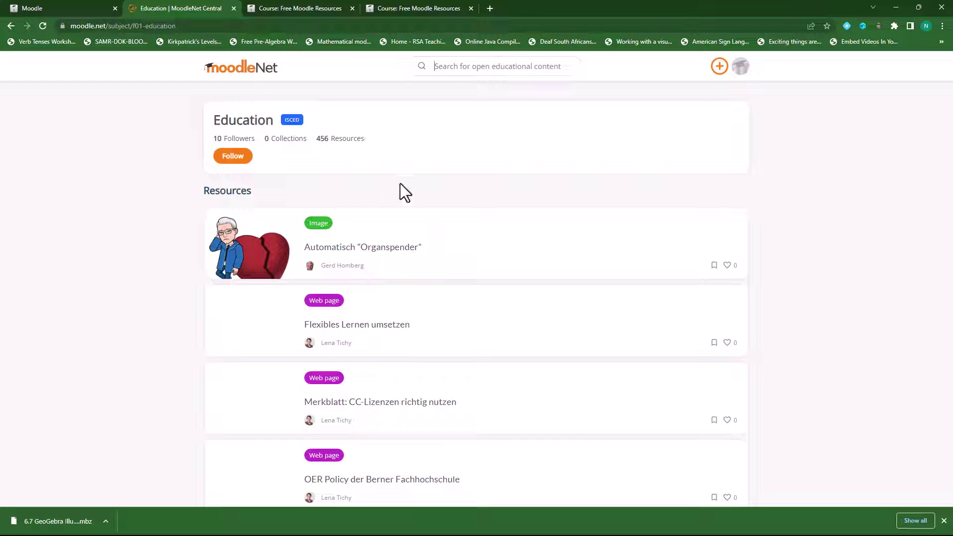
{"action": "left_click", "coordinate": [259, 70]}
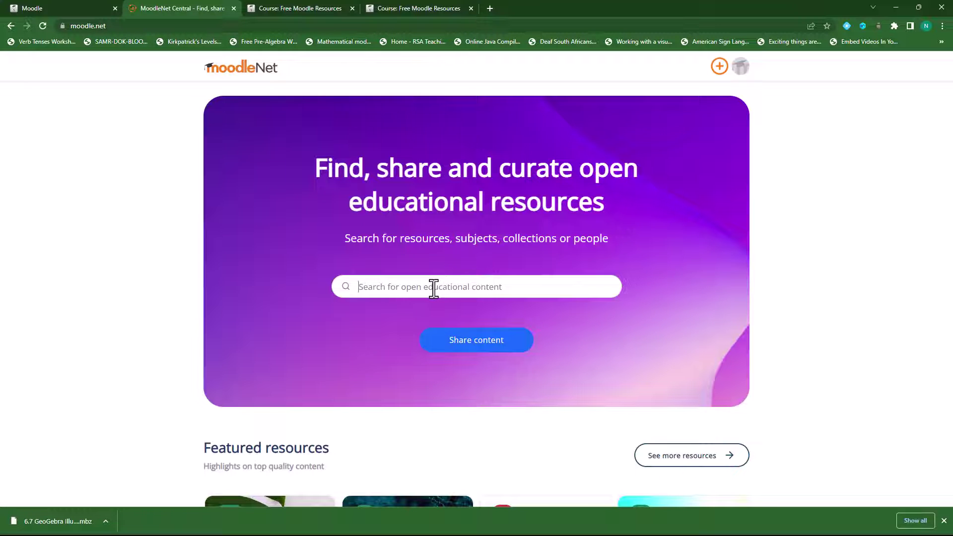
Search MoodleNet for "science" and look through the matching resources and collections
{"action": "type", "text": "science"}
{"action": "key", "text": "Return"}
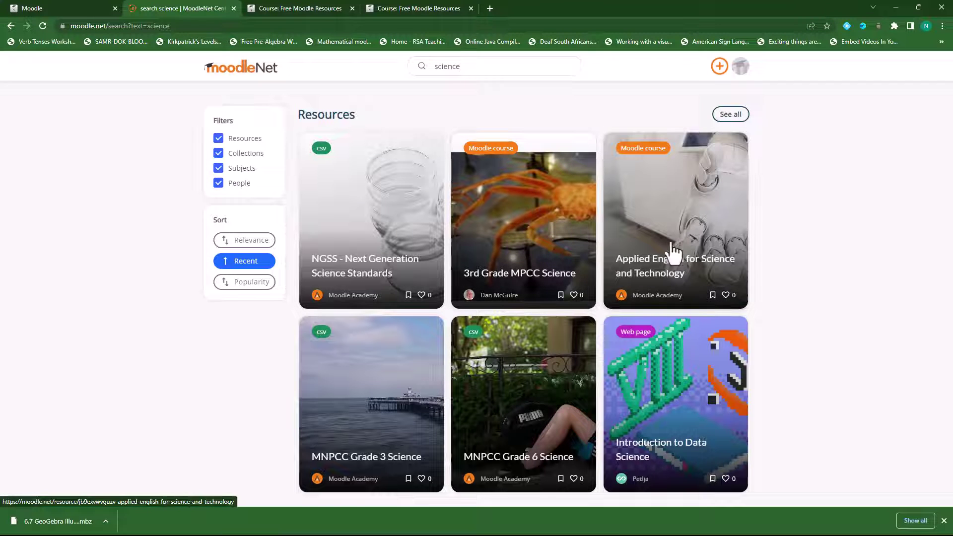
{"action": "scroll", "coordinate": [646, 298], "scroll_direction": "down", "scroll_amount": 3}
{"action": "scroll", "coordinate": [645, 273], "scroll_direction": "down", "scroll_amount": 3}
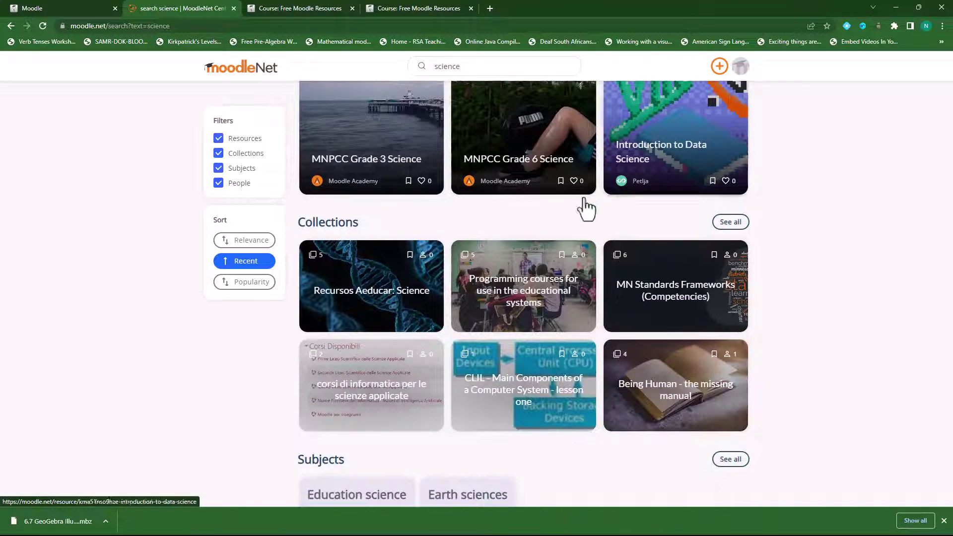
{"action": "scroll", "coordinate": [794, 308], "scroll_direction": "up", "scroll_amount": 5}
{"action": "scroll", "coordinate": [847, 329], "scroll_direction": "up", "scroll_amount": 1}
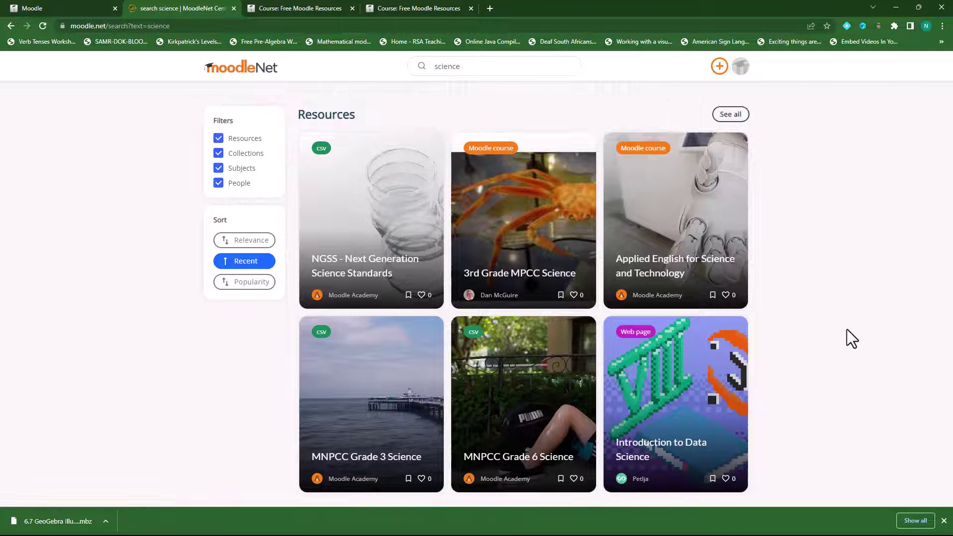
Show all the resources found for science and browse through the full list
{"action": "left_click", "coordinate": [737, 122]}
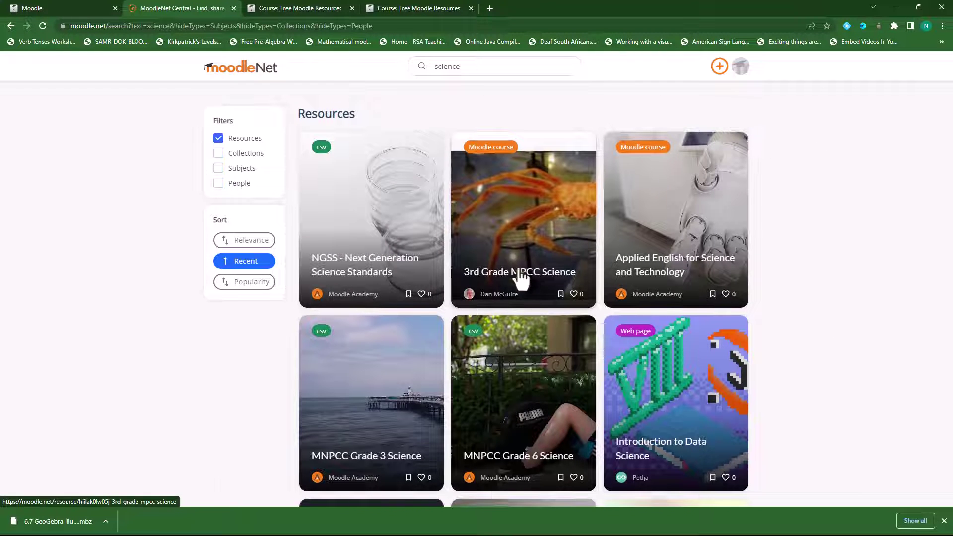
{"action": "scroll", "coordinate": [519, 278], "scroll_direction": "down", "scroll_amount": 3}
{"action": "scroll", "coordinate": [519, 281], "scroll_direction": "down", "scroll_amount": 9}
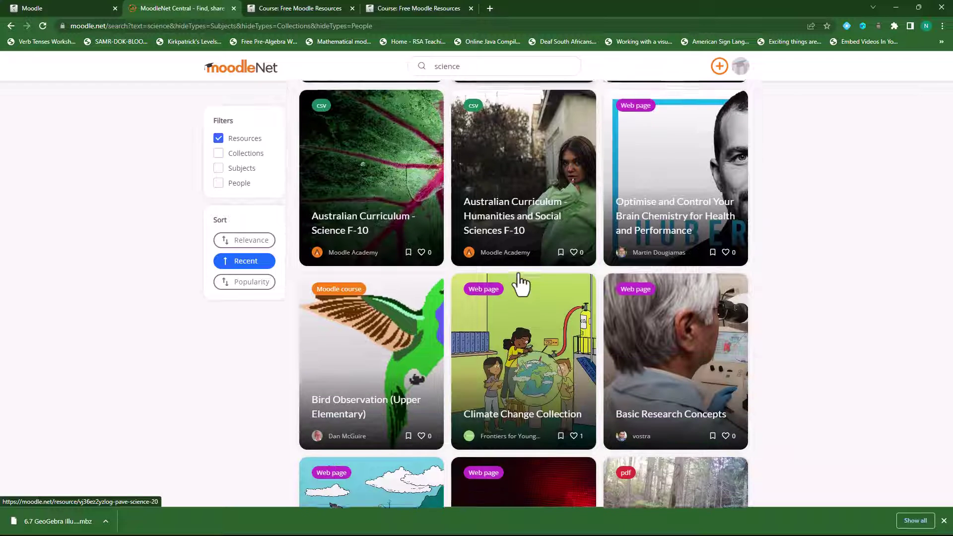
{"action": "scroll", "coordinate": [520, 283], "scroll_direction": "down", "scroll_amount": 4}
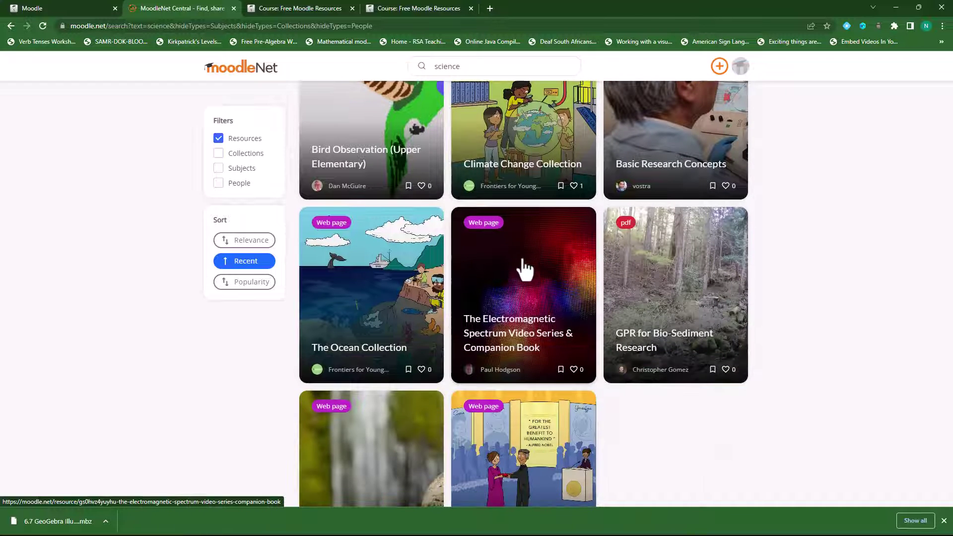
{"action": "scroll", "coordinate": [532, 313], "scroll_direction": "down", "scroll_amount": 2}
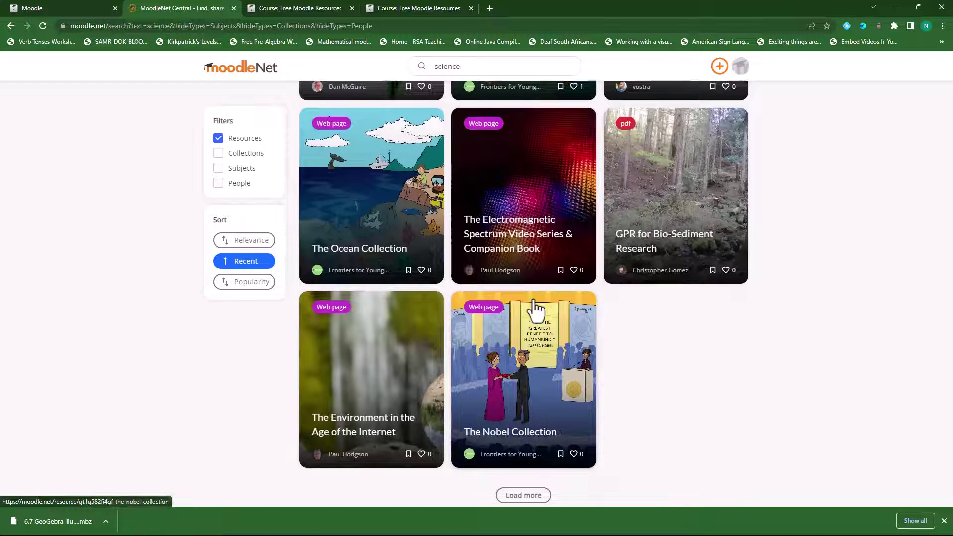
{"action": "scroll", "coordinate": [531, 312], "scroll_direction": "up", "scroll_amount": 20}
View the 3rd Grade MPCC Science course and its option for sending to Moodle, without sending it
{"action": "left_click", "coordinate": [517, 240]}
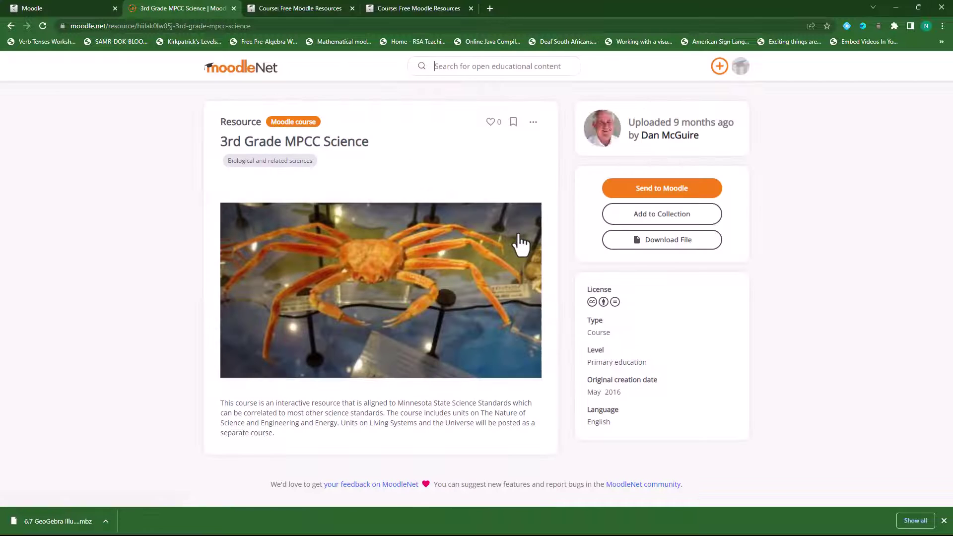
{"action": "left_click", "coordinate": [654, 191]}
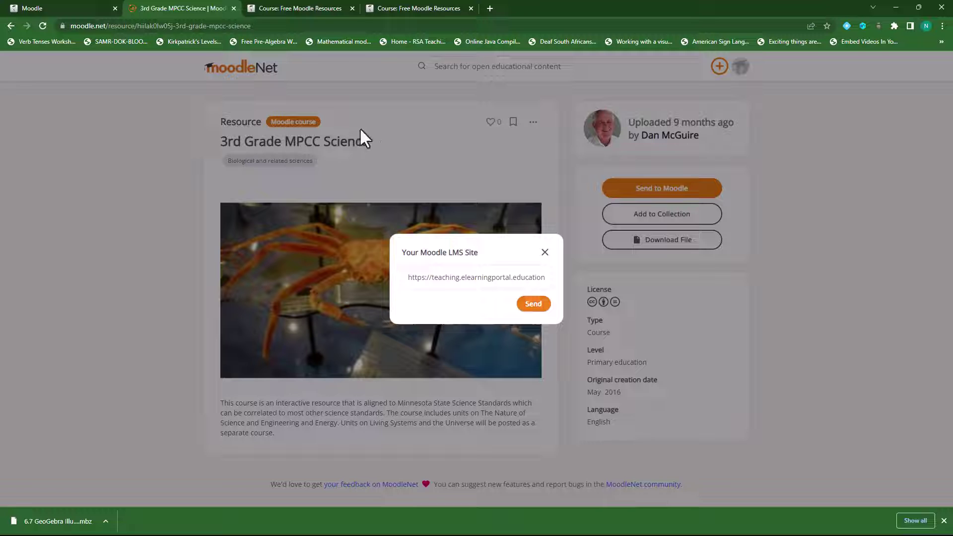
{"action": "left_click", "coordinate": [545, 253]}
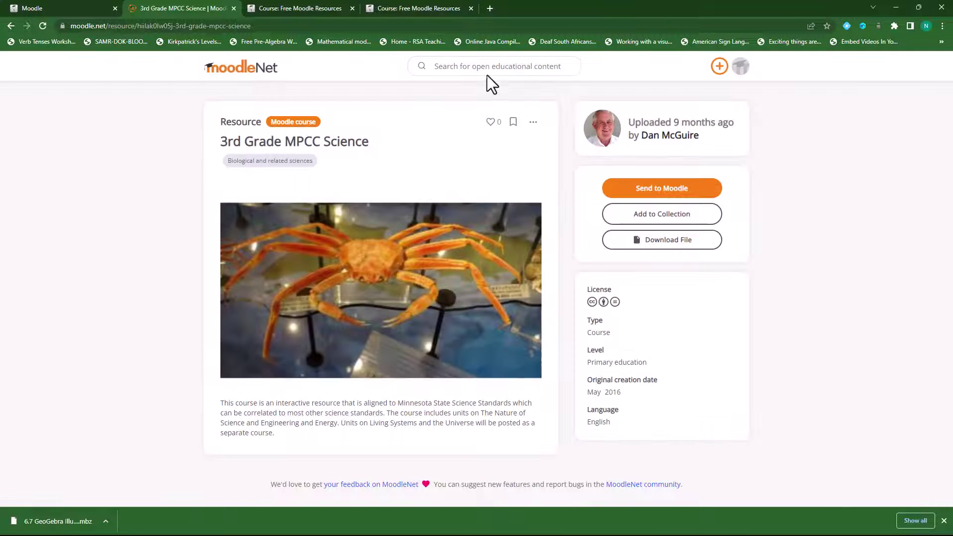
Search MoodleNet for "h5p" and open the resource "typing Mathematical equations in H5P"
{"action": "type", "text": "h5p"}
{"action": "key", "text": "Return"}
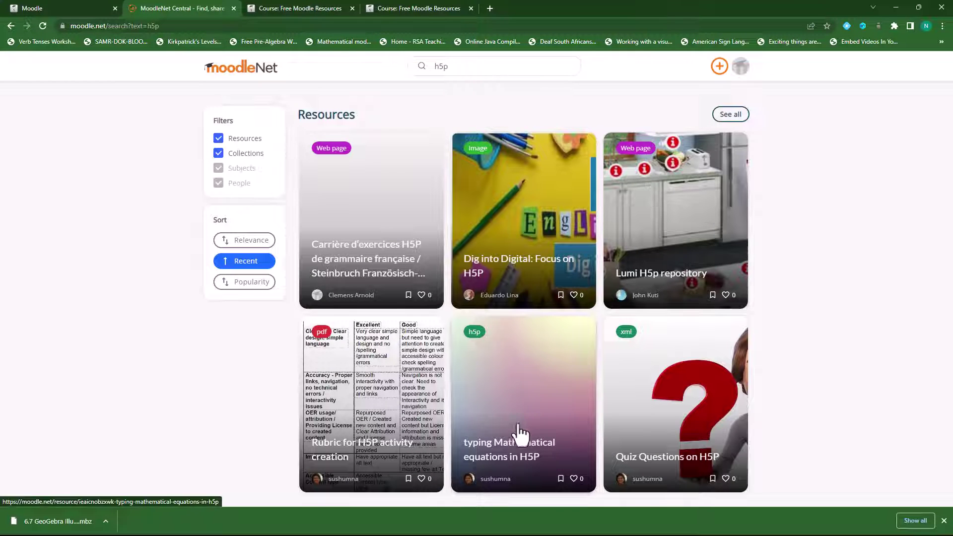
{"action": "scroll", "coordinate": [516, 436], "scroll_direction": "down", "scroll_amount": 2}
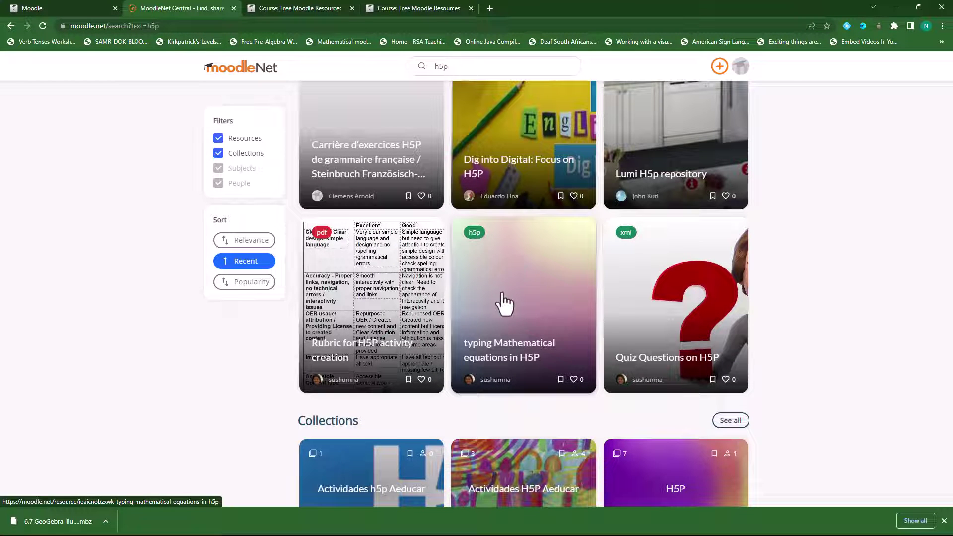
{"action": "left_click", "coordinate": [525, 313]}
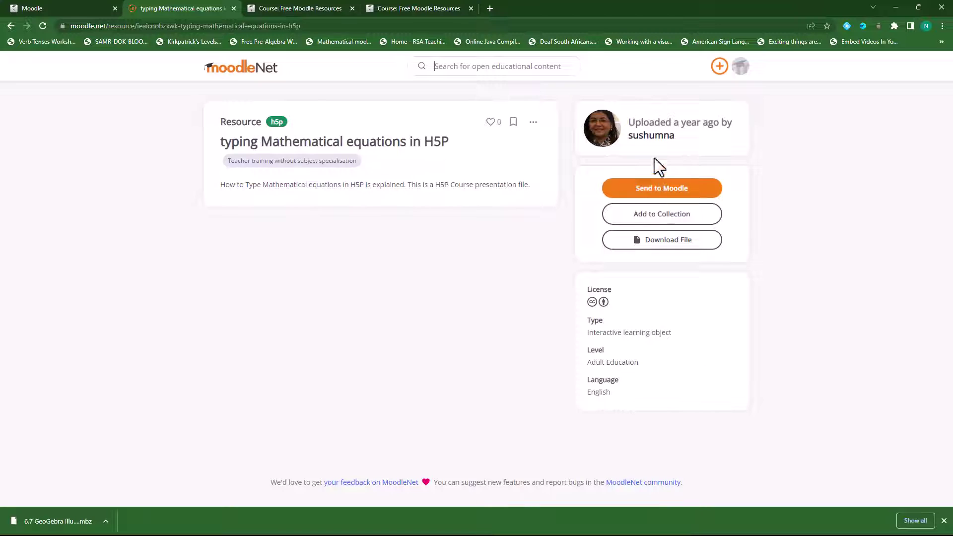
{"action": "left_click", "coordinate": [648, 191]}
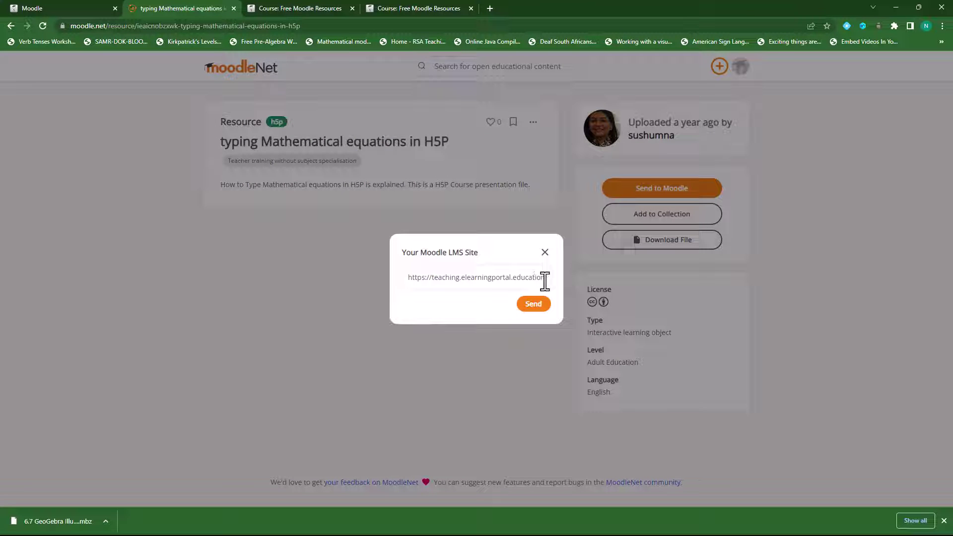
{"action": "left_click", "coordinate": [533, 304]}
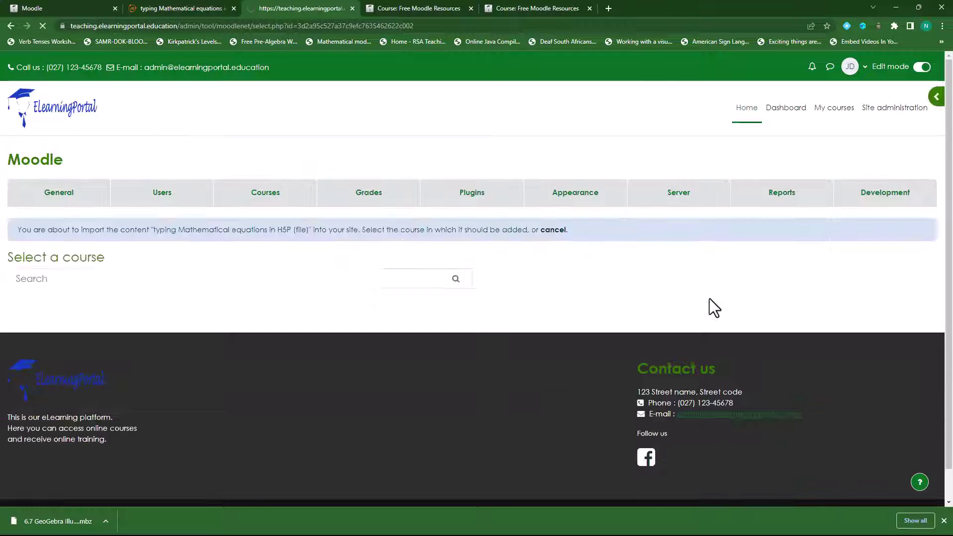
{"action": "scroll", "coordinate": [710, 356], "scroll_direction": "down", "scroll_amount": 3}
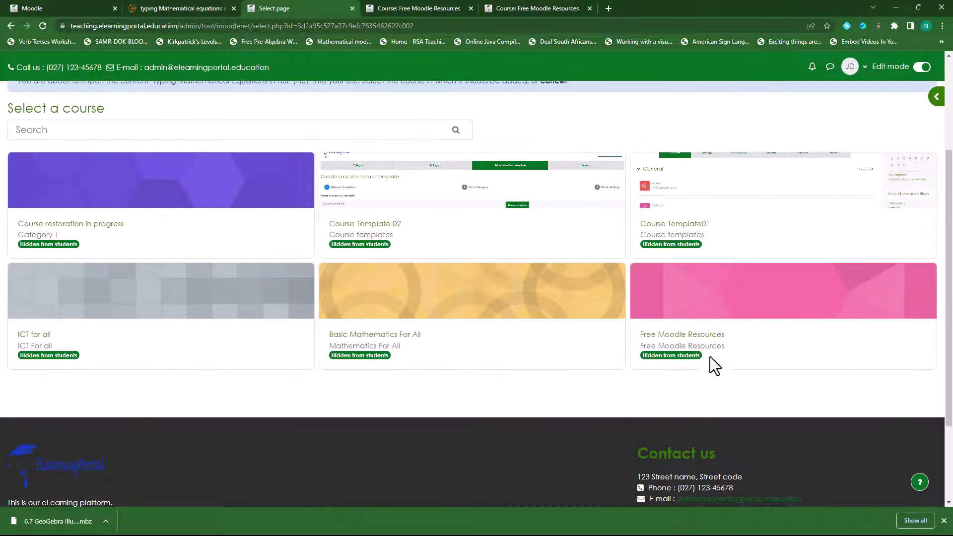
{"action": "left_click", "coordinate": [707, 350]}
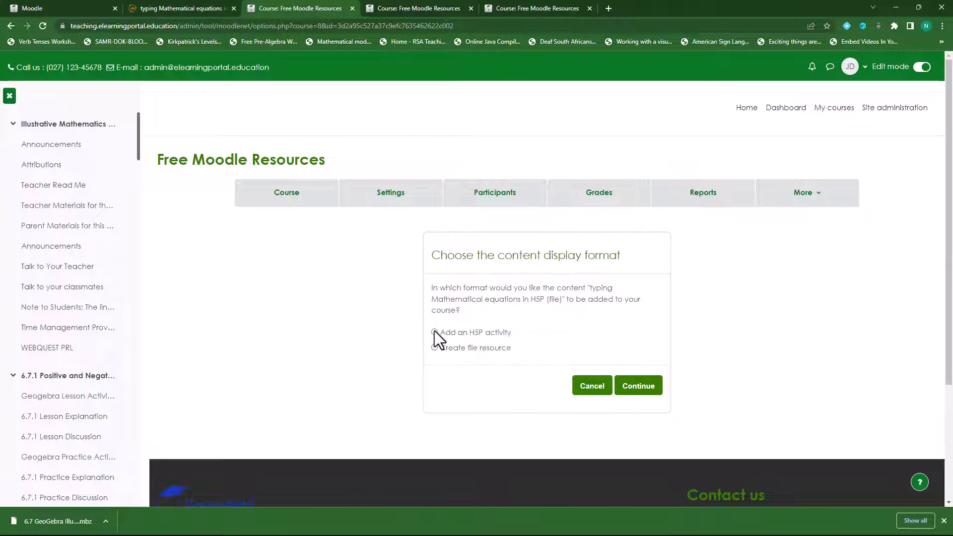
{"action": "left_click", "coordinate": [640, 387]}
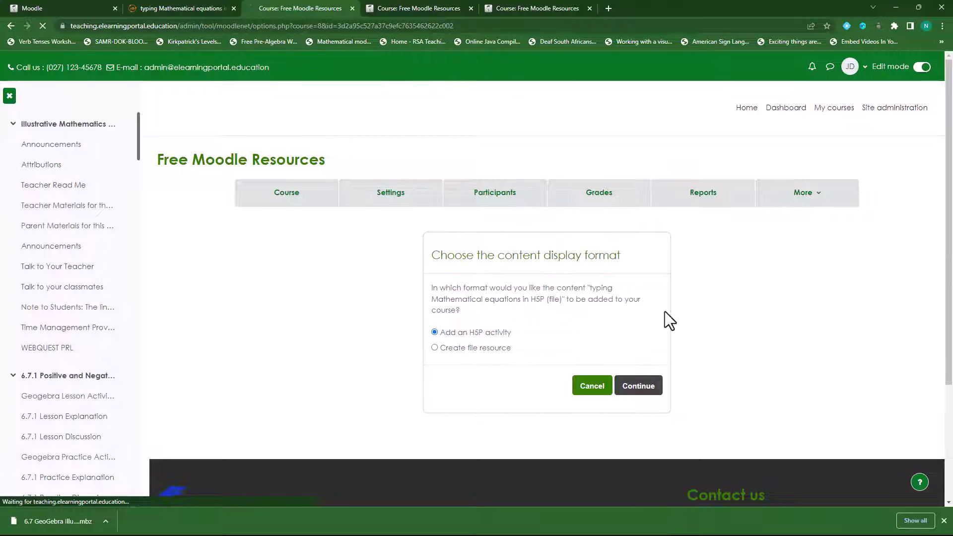
Open the imported "typing Mathematical equations in H5P" activity in the course and examine its content
{"action": "scroll", "coordinate": [411, 356], "scroll_direction": "down", "scroll_amount": 15}
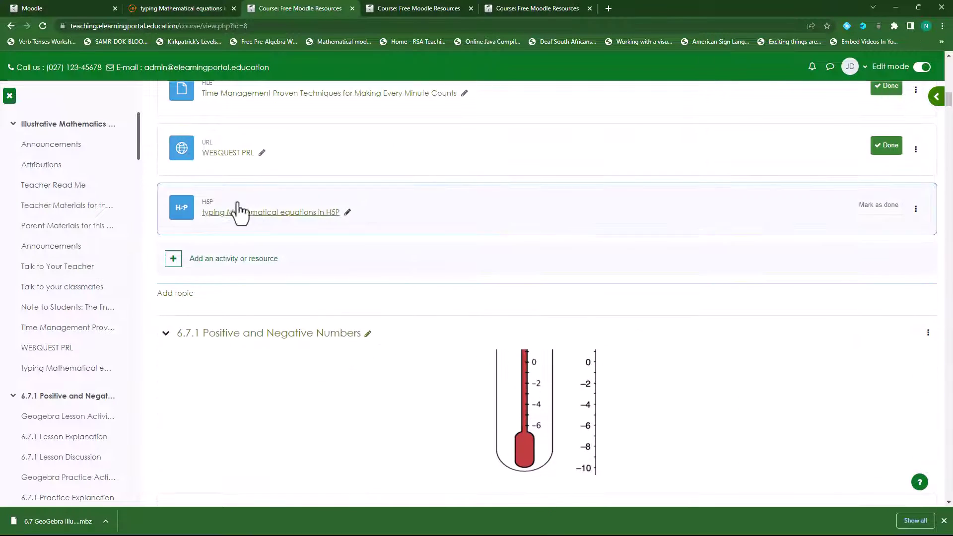
{"action": "left_click", "coordinate": [271, 214]}
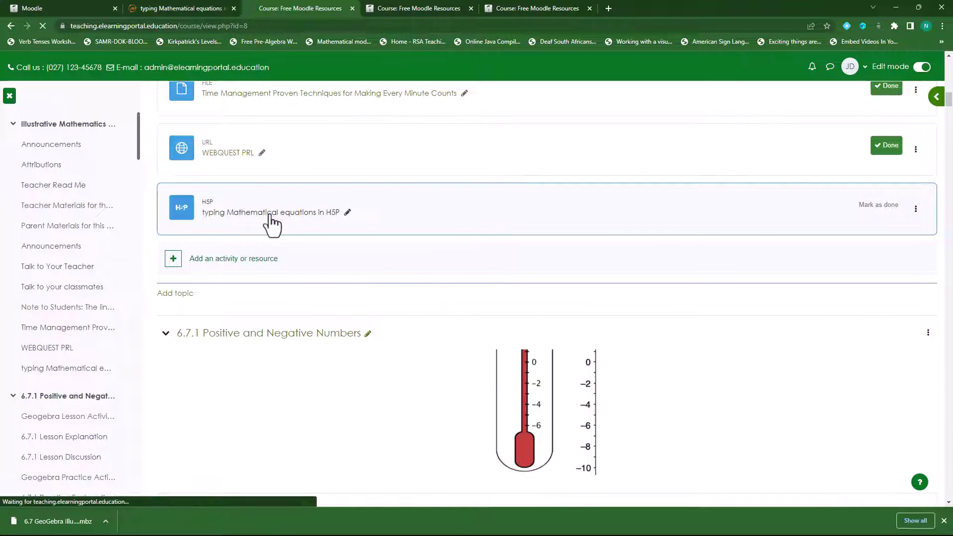
{"action": "scroll", "coordinate": [782, 346], "scroll_direction": "down", "scroll_amount": 5}
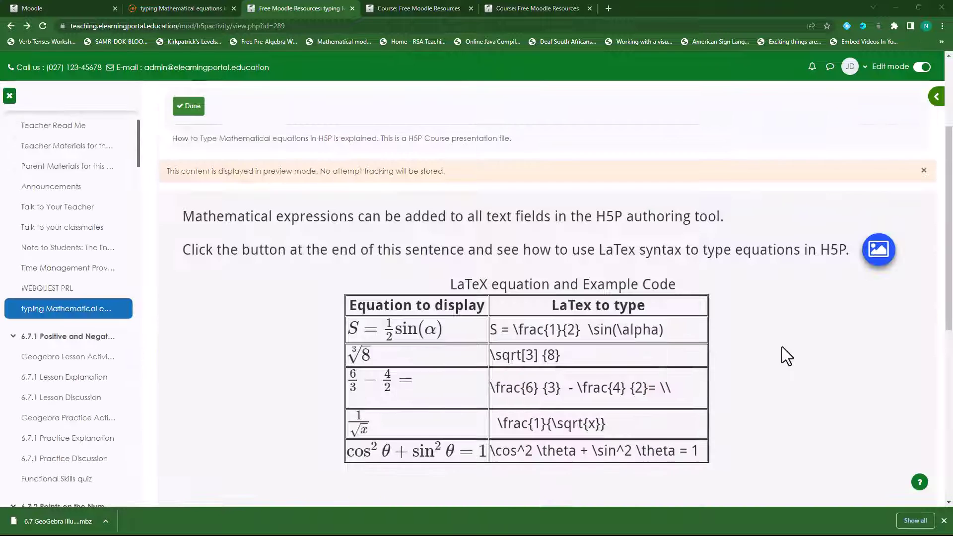
{"action": "scroll", "coordinate": [768, 341], "scroll_direction": "up", "scroll_amount": 4}
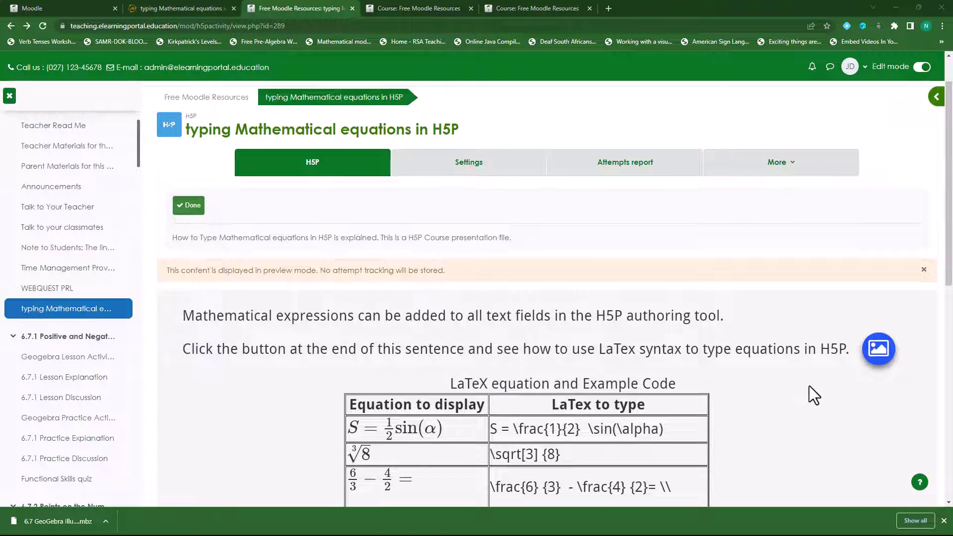
{"action": "scroll", "coordinate": [784, 363], "scroll_direction": "down", "scroll_amount": 6}
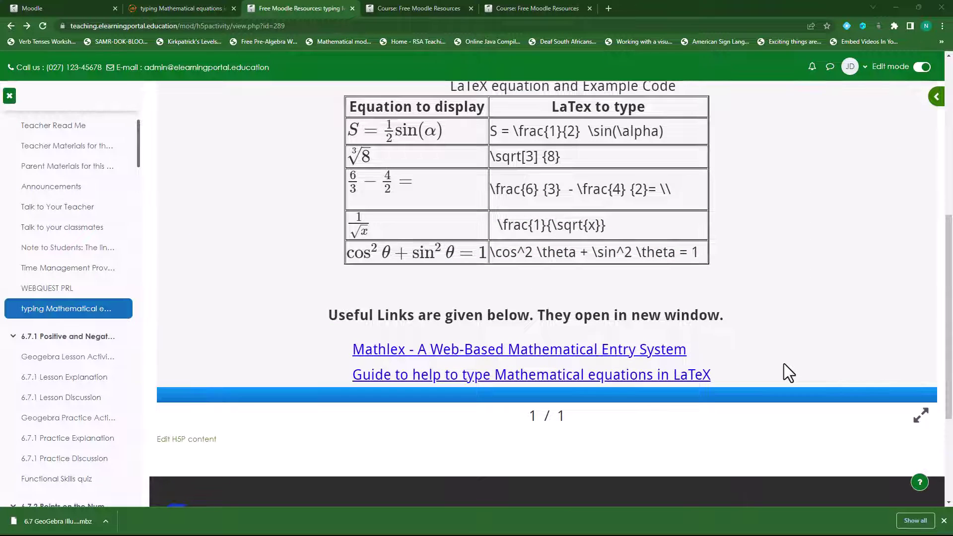
{"action": "scroll", "coordinate": [785, 364], "scroll_direction": "up", "scroll_amount": 4}
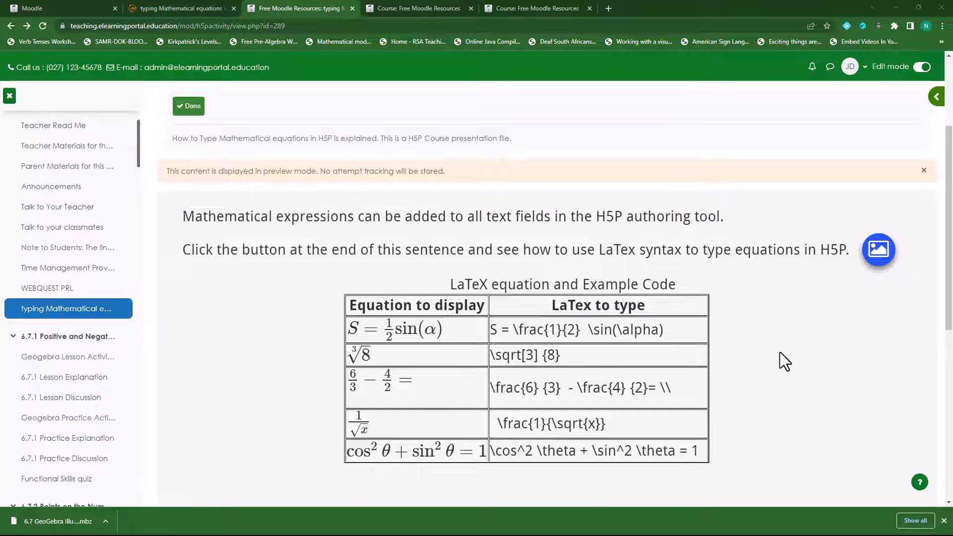
Switch back to MoodleNet, return to its home page and look over the featured resources and collections
{"action": "left_click", "coordinate": [202, 8]}
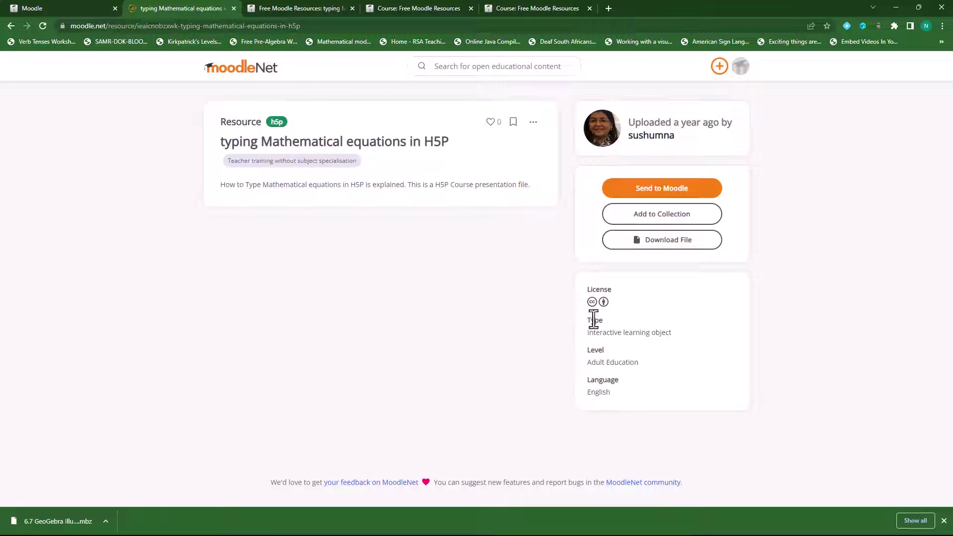
{"action": "mouse_move", "coordinate": [594, 312]}
{"action": "left_click", "coordinate": [248, 74]}
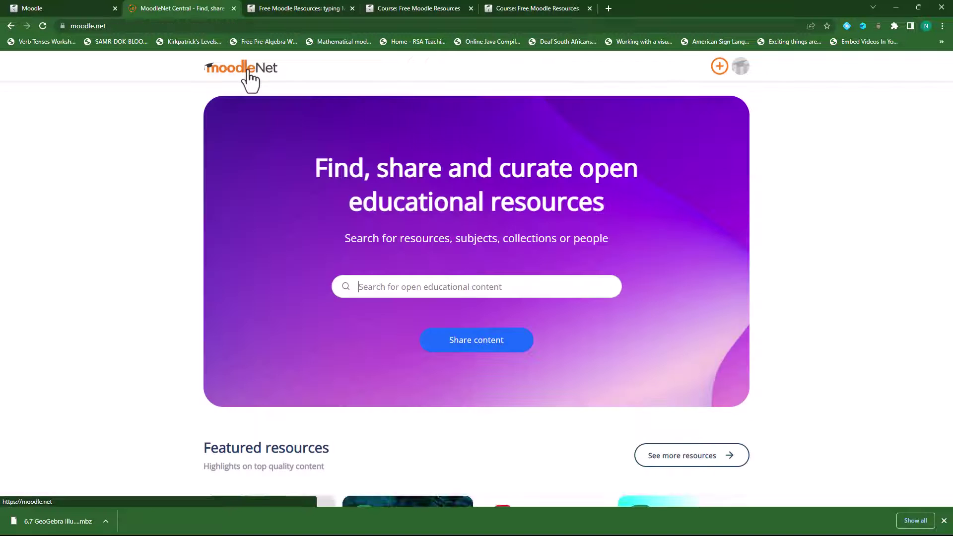
{"action": "scroll", "coordinate": [479, 326], "scroll_direction": "down", "scroll_amount": 10}
{"action": "scroll", "coordinate": [478, 294], "scroll_direction": "down", "scroll_amount": 8}
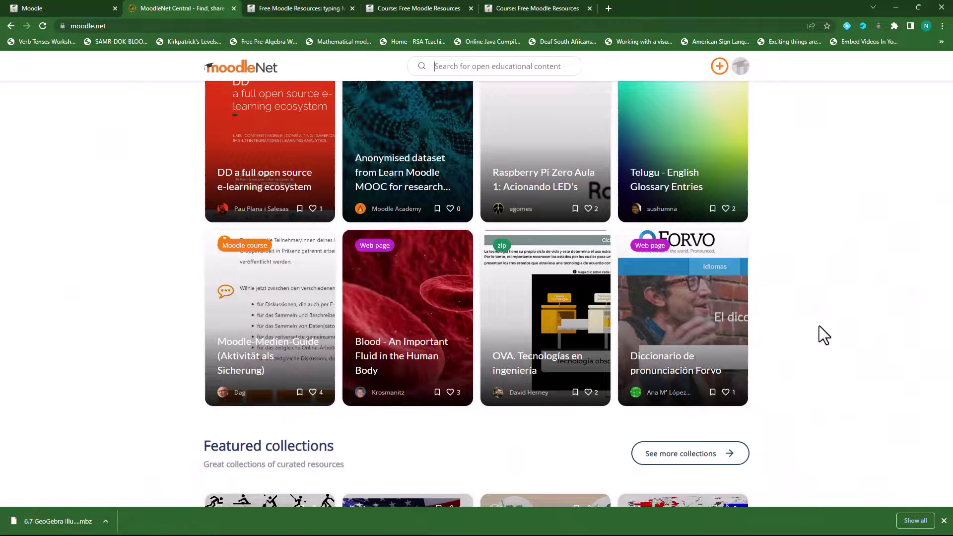
{"action": "scroll", "coordinate": [832, 381], "scroll_direction": "up", "scroll_amount": 5}
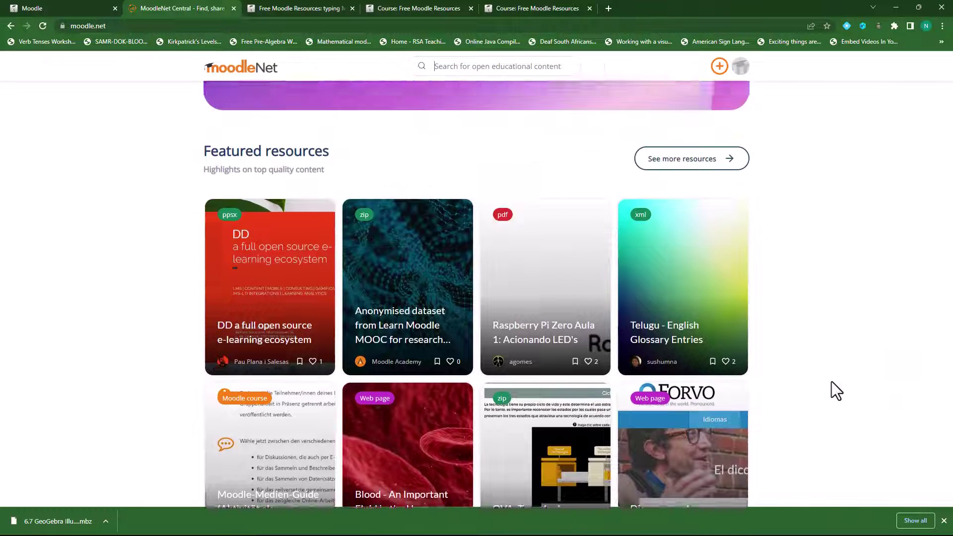